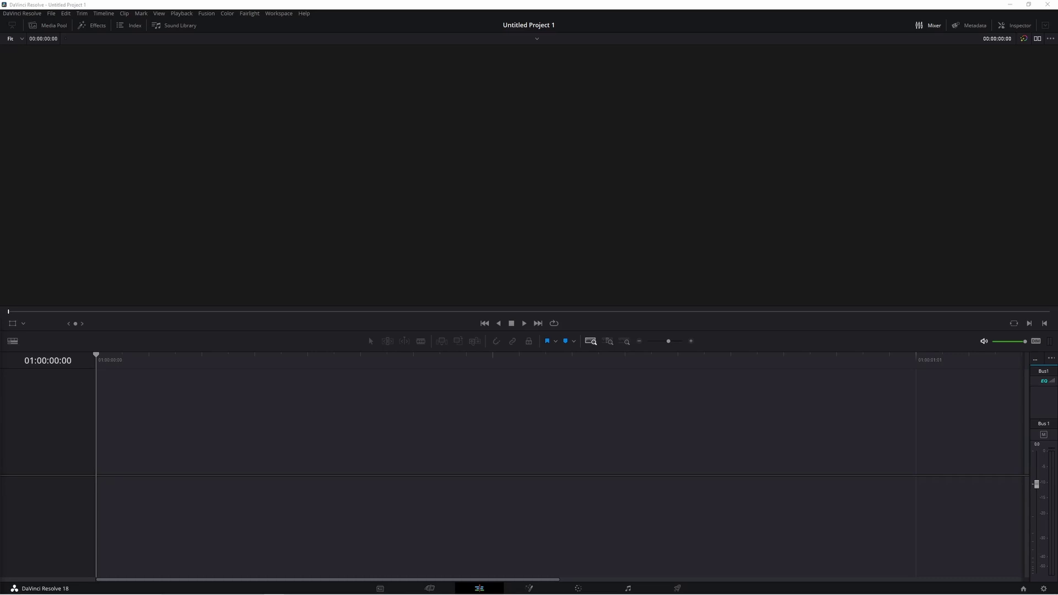
Add the Drop In Fusion title at the start of the timeline and move the playhead to about 00:00:01:14.
{"action": "left_click", "coordinate": [94, 26]}
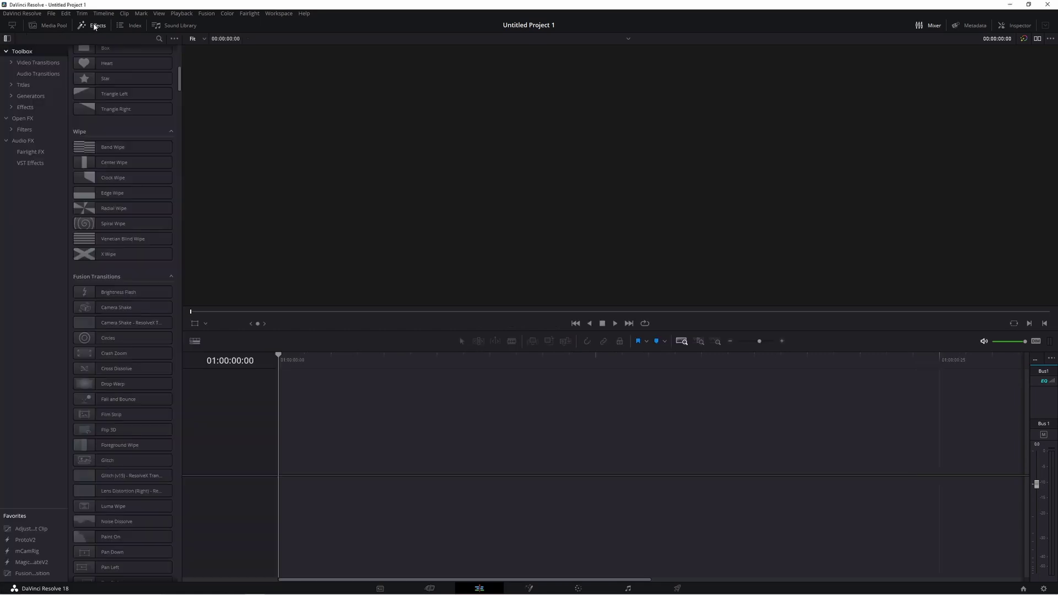
{"action": "left_click", "coordinate": [24, 86]}
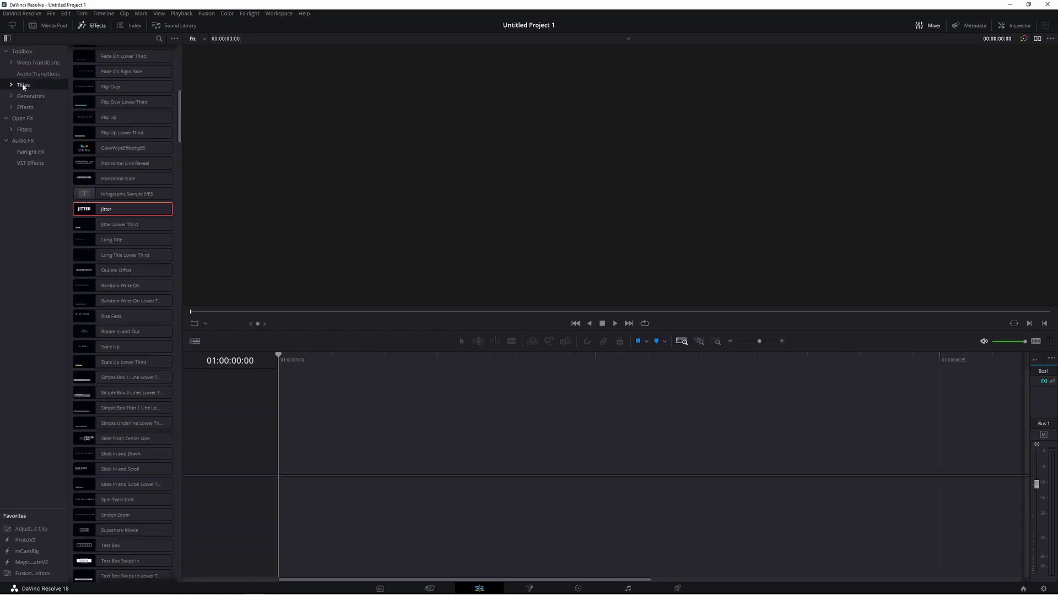
{"action": "scroll", "coordinate": [131, 201], "scroll_direction": "up", "scroll_amount": 8}
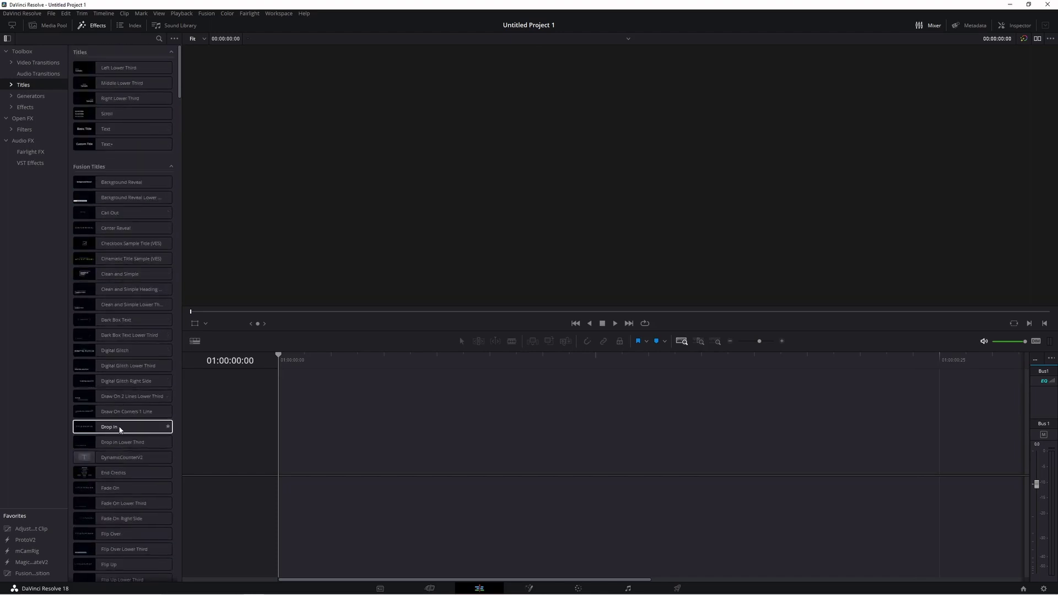
{"action": "left_click_drag", "start_coordinate": [110, 430], "coordinate": [284, 472]}
{"action": "left_click_drag", "start_coordinate": [278, 360], "coordinate": [478, 403]}
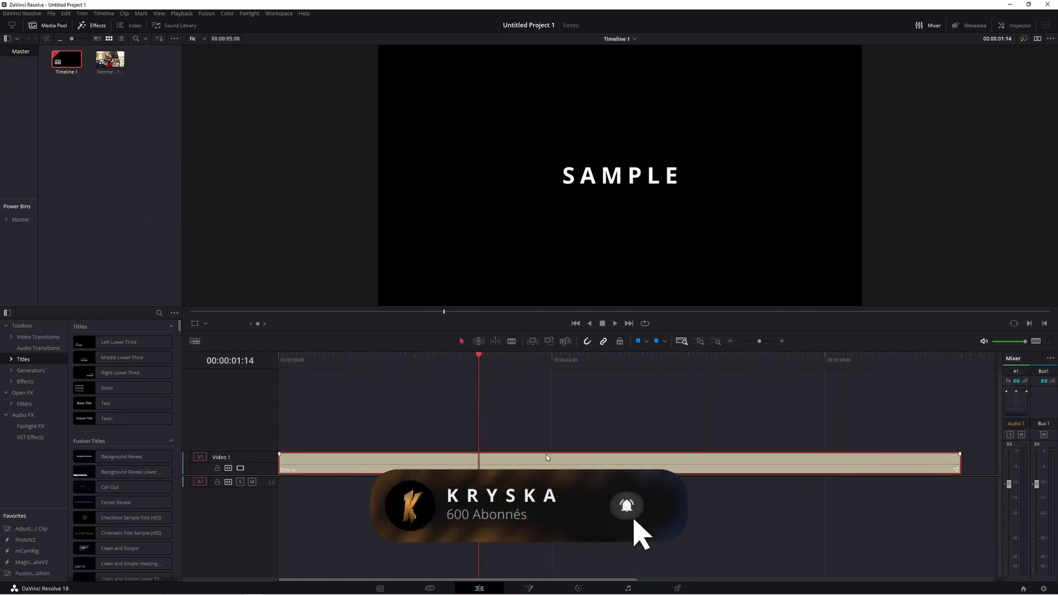
Show the Drop In title's settings in the Inspector and examine the modifier options of its text field.
{"action": "left_click", "coordinate": [1017, 25]}
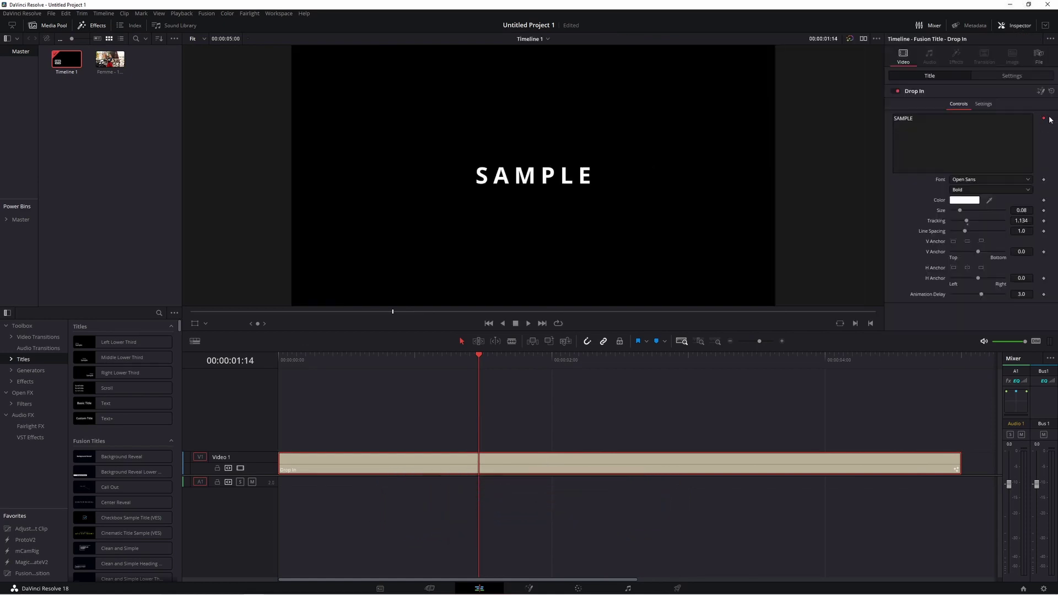
{"action": "right_click", "coordinate": [943, 141]}
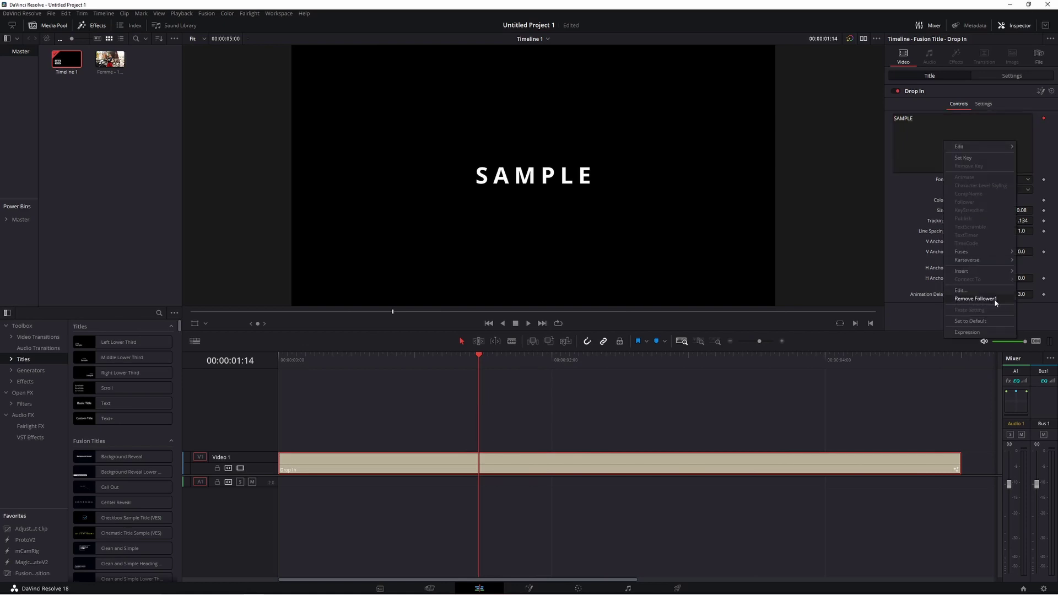
{"action": "left_click", "coordinate": [927, 184]}
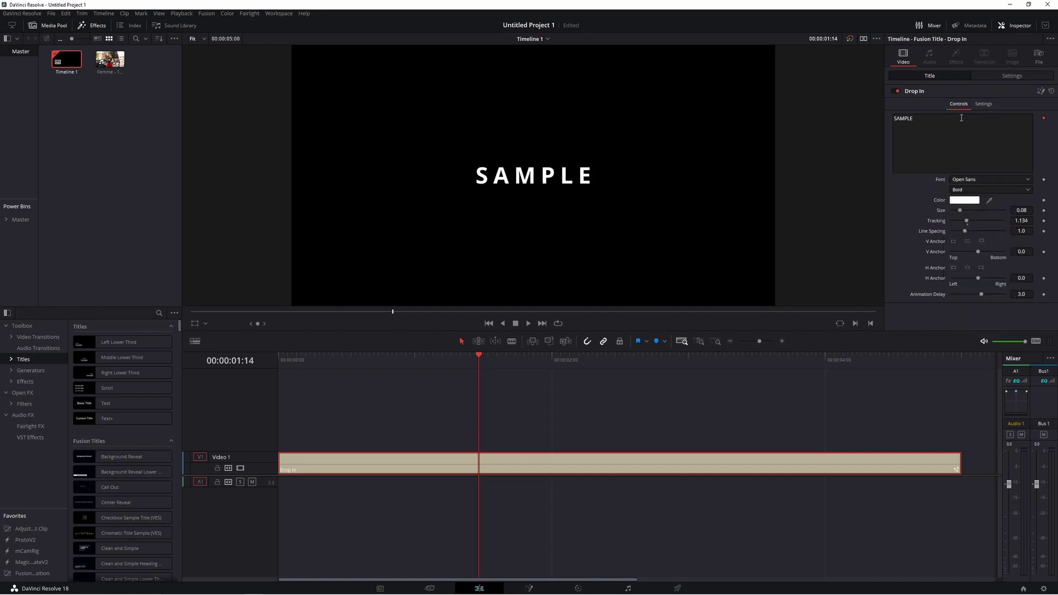
Open the Drop In title in Fusion and spread its DropIn and MediaOut1 nodes apart.
{"action": "left_click", "coordinate": [1040, 92]}
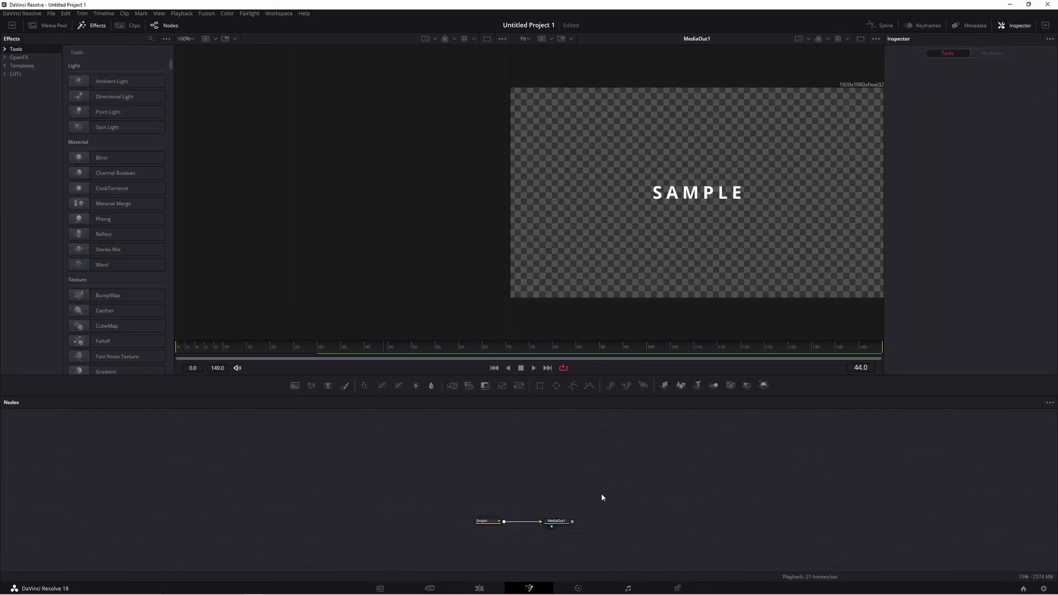
{"action": "left_click_drag", "start_coordinate": [568, 520], "coordinate": [774, 509]}
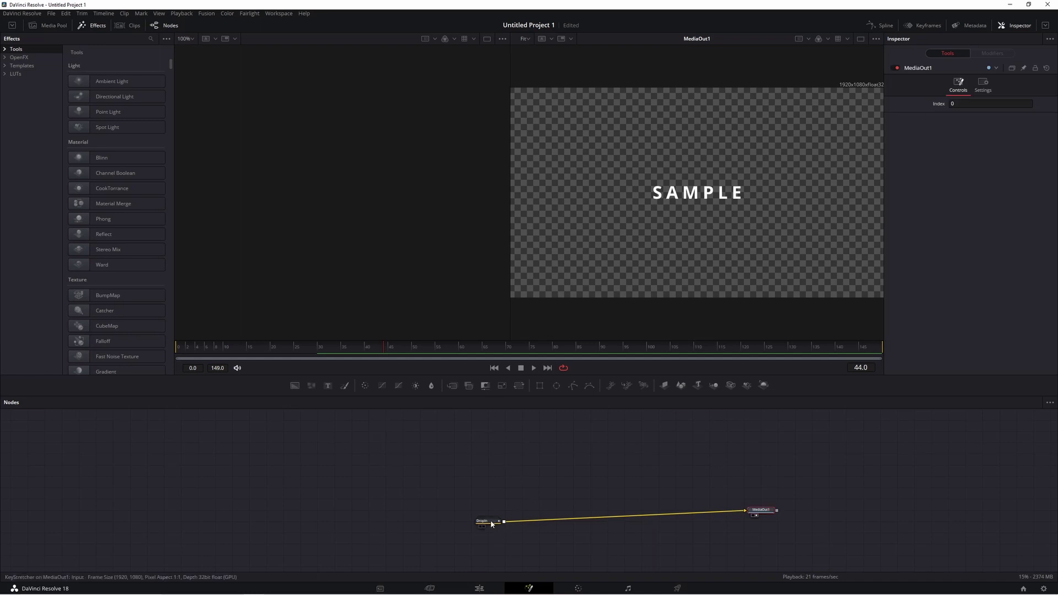
{"action": "left_click_drag", "start_coordinate": [492, 523], "coordinate": [432, 511]}
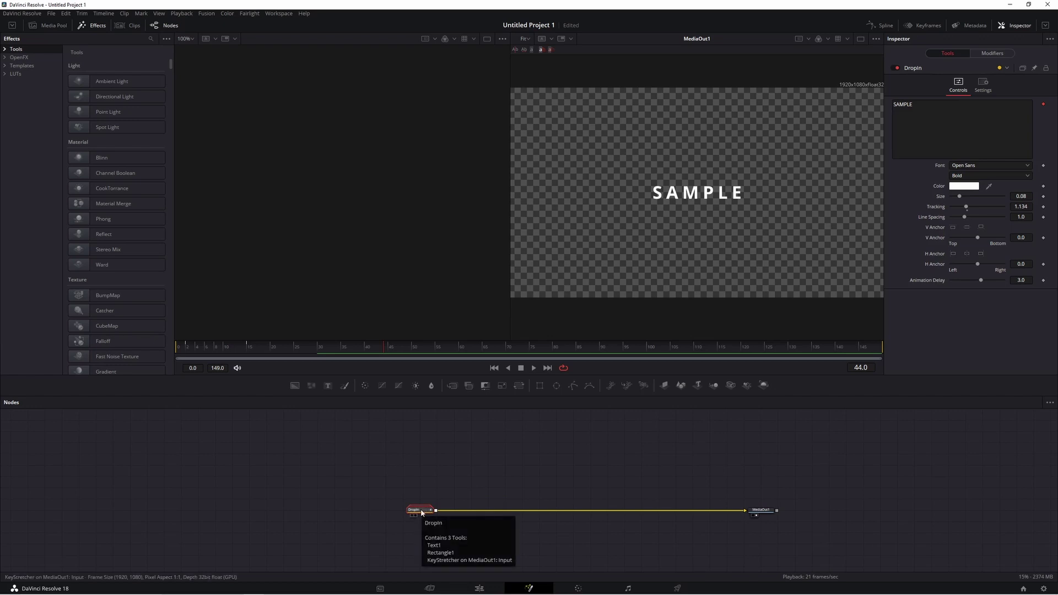
Ungroup the DropIn node and move its Text1 node above the line of nodes.
{"action": "right_click", "coordinate": [421, 511]}
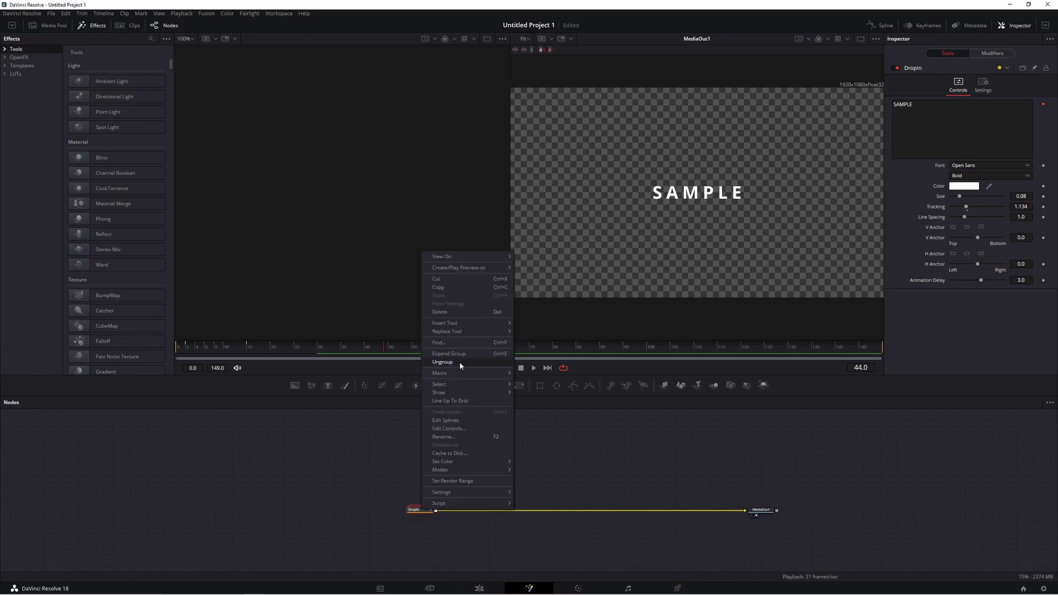
{"action": "left_click", "coordinate": [460, 363]}
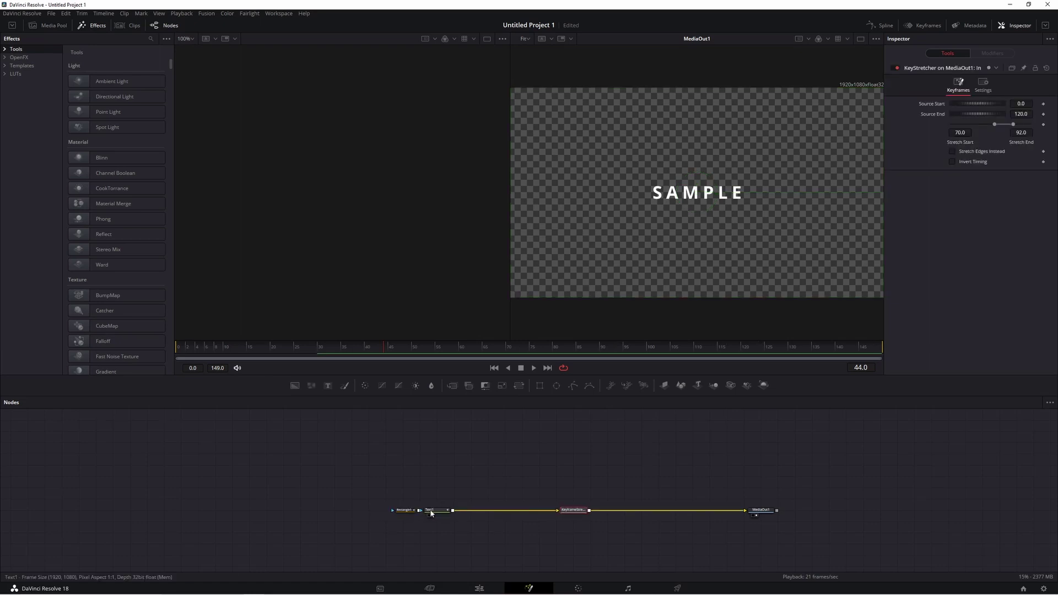
{"action": "left_click_drag", "start_coordinate": [435, 511], "coordinate": [488, 478]}
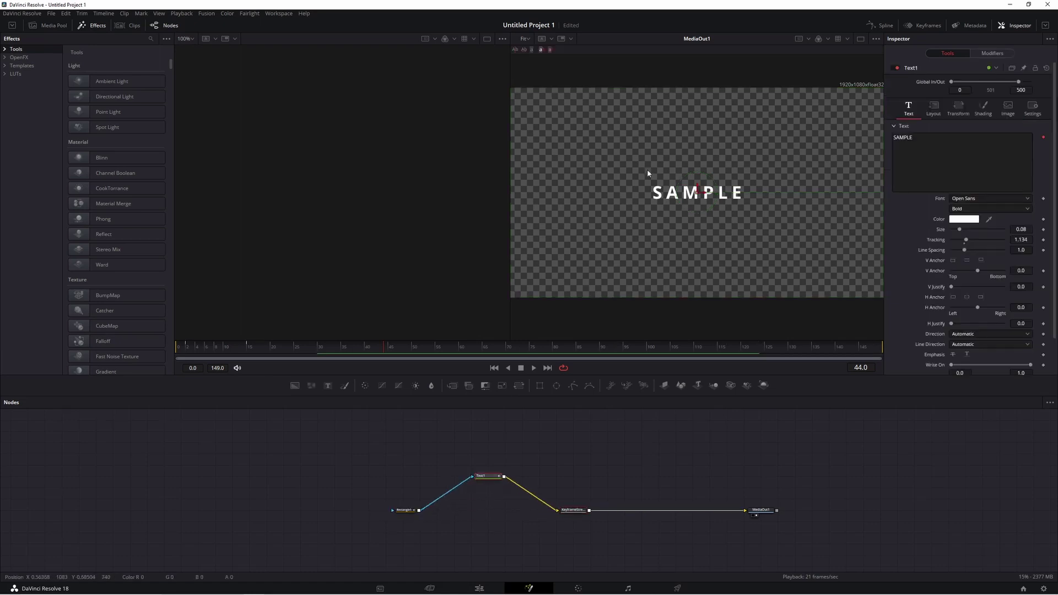
Try a Source End of 149 on the keyframe stretcher node and scrub through the end of the animation.
{"action": "left_click", "coordinate": [404, 510]}
{"action": "left_click", "coordinate": [572, 511]}
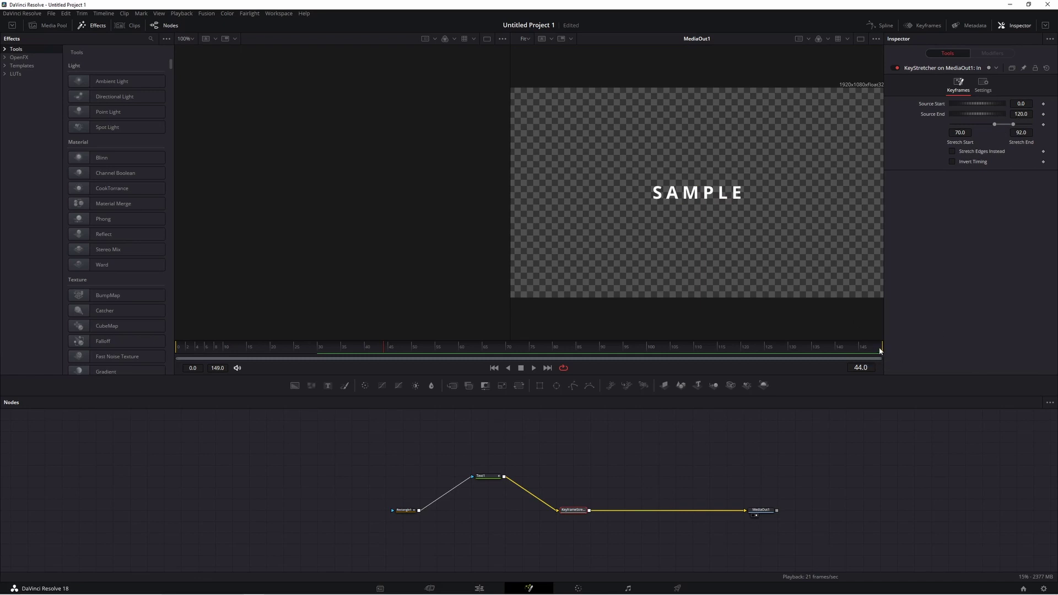
{"action": "left_click", "coordinate": [1025, 114]}
{"action": "type", "text": "149"}
{"action": "key", "text": "Tab"}
{"action": "left_click_drag", "start_coordinate": [387, 348], "coordinate": [765, 343]}
{"action": "mouse_move", "coordinate": [830, 351]}
{"action": "left_mouse_down"}
{"action": "mouse_move", "coordinate": [848, 346]}
{"action": "mouse_move", "coordinate": [832, 352]}
{"action": "left_mouse_up"}
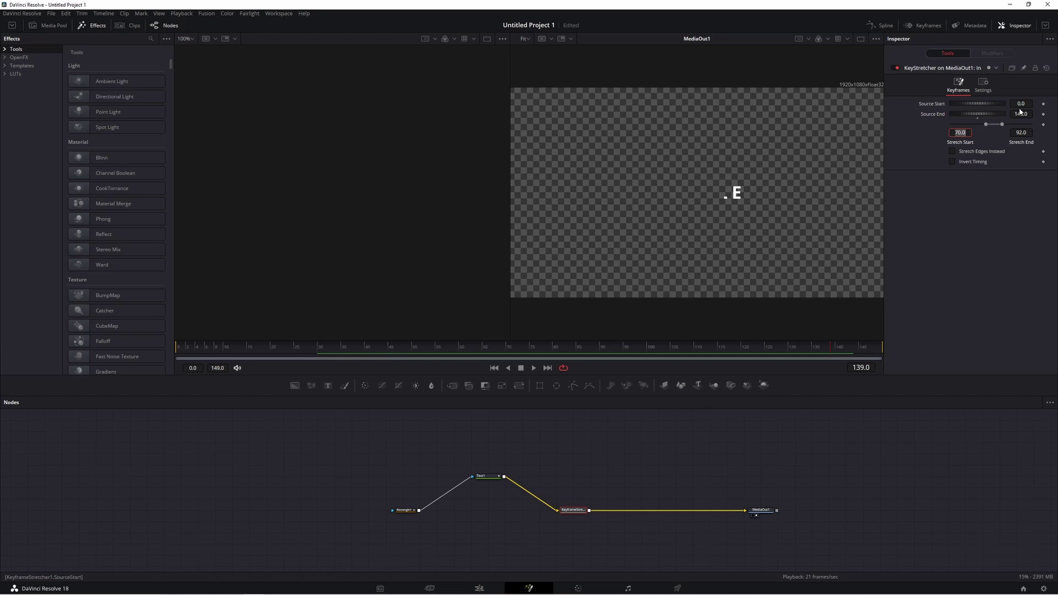
Set the keyframe stretcher's Source End back to 120 and scrub through the final frames again.
{"action": "left_click", "coordinate": [1019, 114]}
{"action": "type", "text": "120"}
{"action": "key", "text": "Tab"}
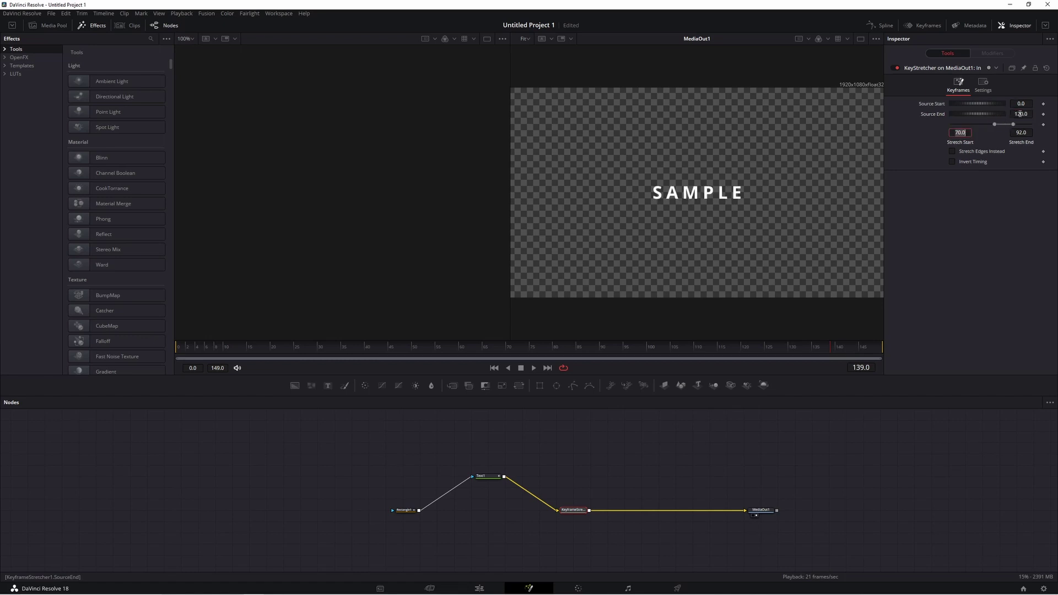
{"action": "left_click_drag", "start_coordinate": [760, 351], "coordinate": [839, 353]}
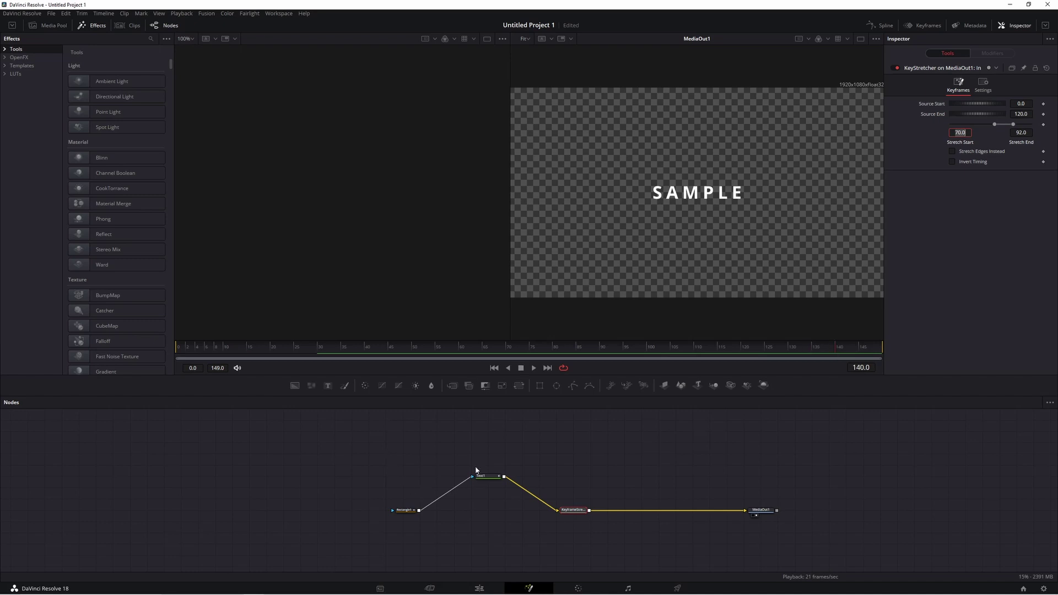
Show the Rectangle1 mask in the empty viewer and scrub its movement near the end of the animation.
{"action": "key", "text": "Return"}
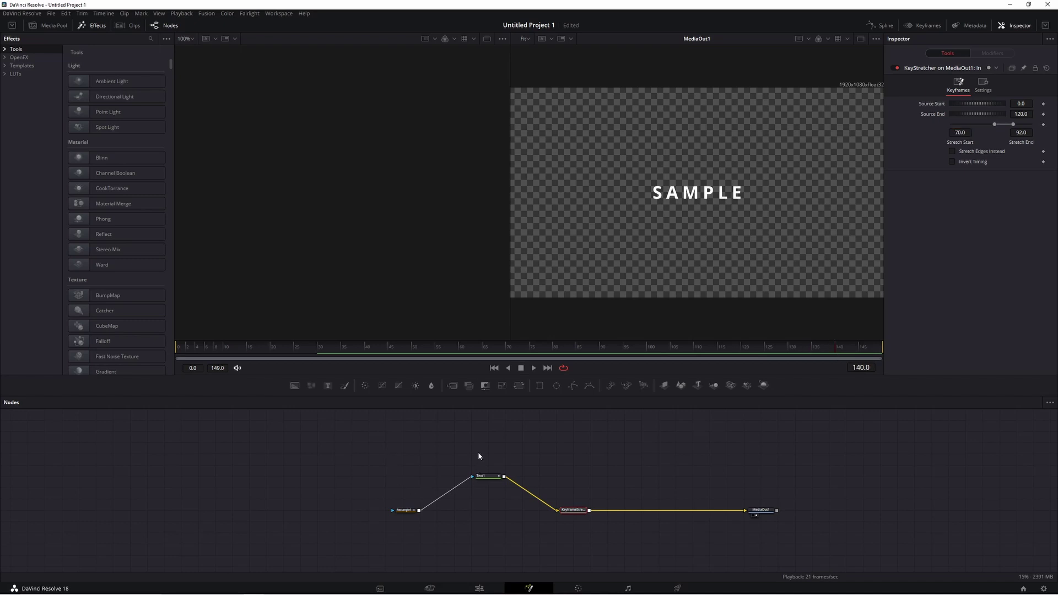
{"action": "left_click", "coordinate": [401, 516]}
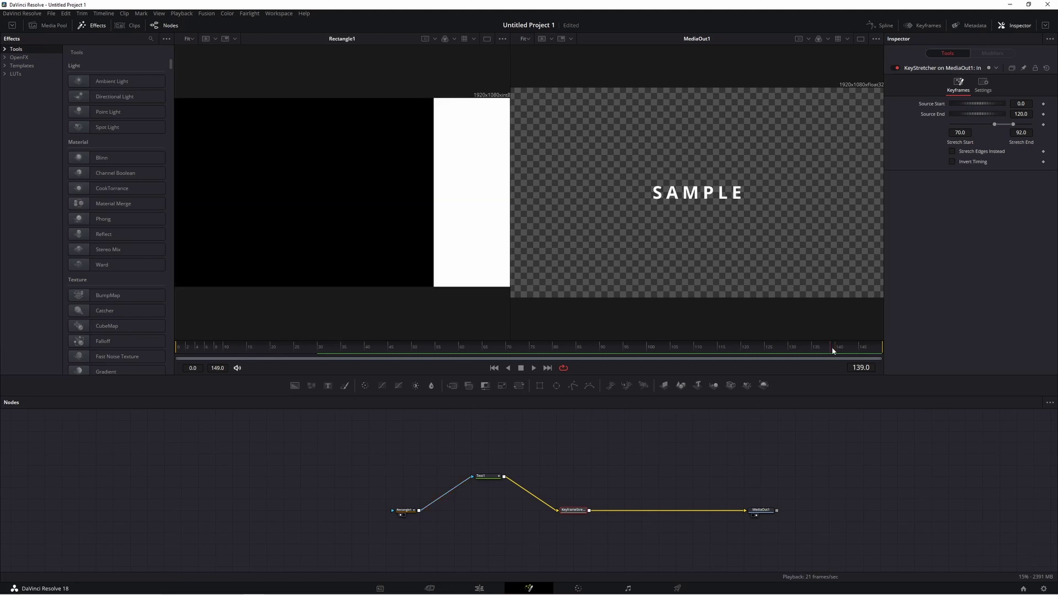
{"action": "mouse_move", "coordinate": [831, 347]}
{"action": "left_mouse_down"}
{"action": "mouse_move", "coordinate": [788, 347]}
{"action": "mouse_move", "coordinate": [841, 351]}
{"action": "mouse_move", "coordinate": [825, 349]}
{"action": "left_mouse_up"}
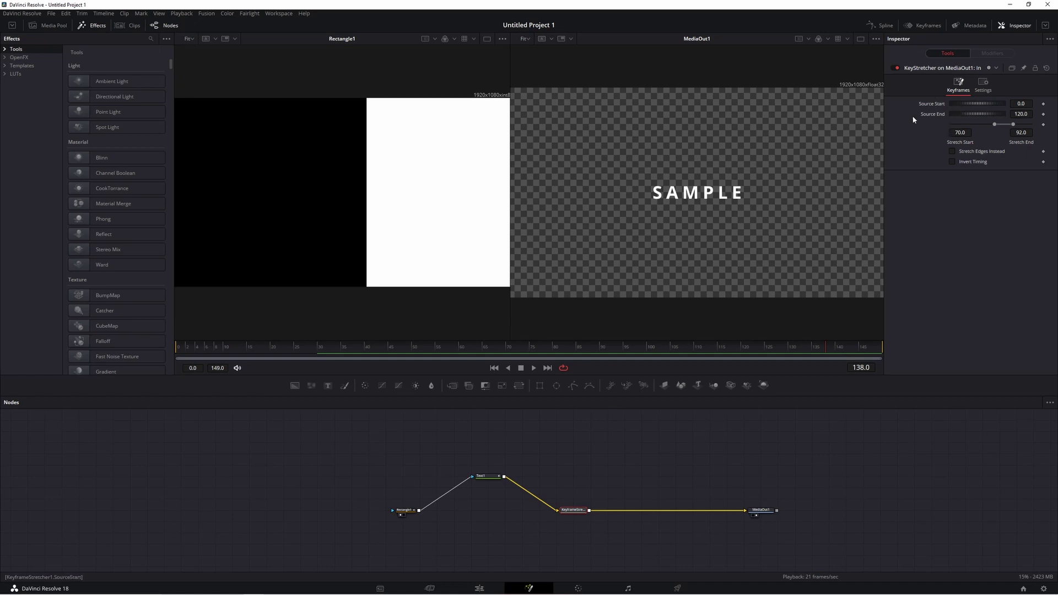
Extract the keyframe stretcher from the node chain, park it below, and scrub through the whole animation.
{"action": "left_click", "coordinate": [554, 472]}
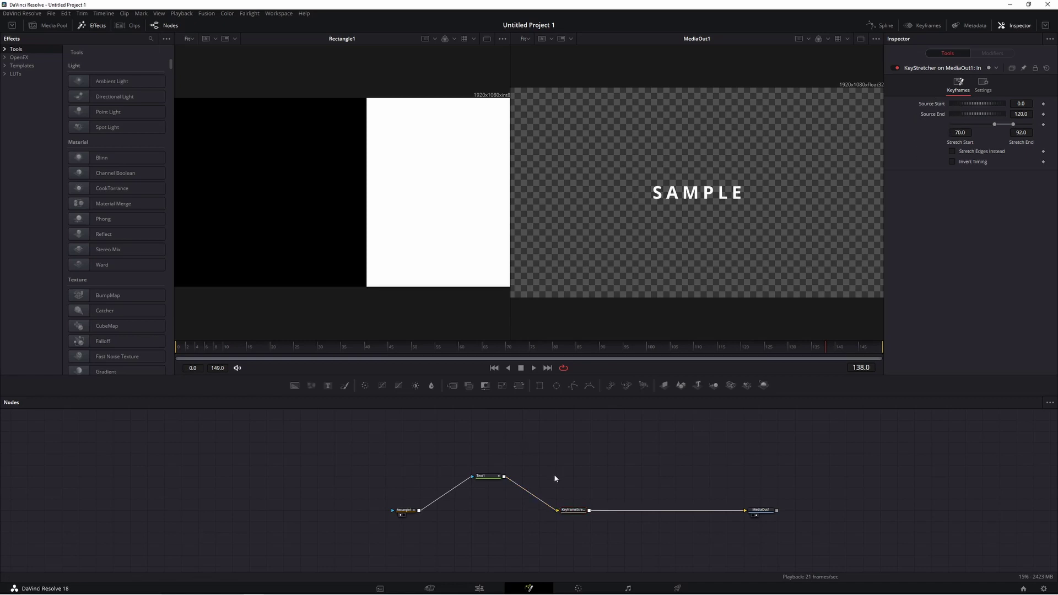
{"action": "left_click", "coordinate": [573, 513], "text": "shift"}
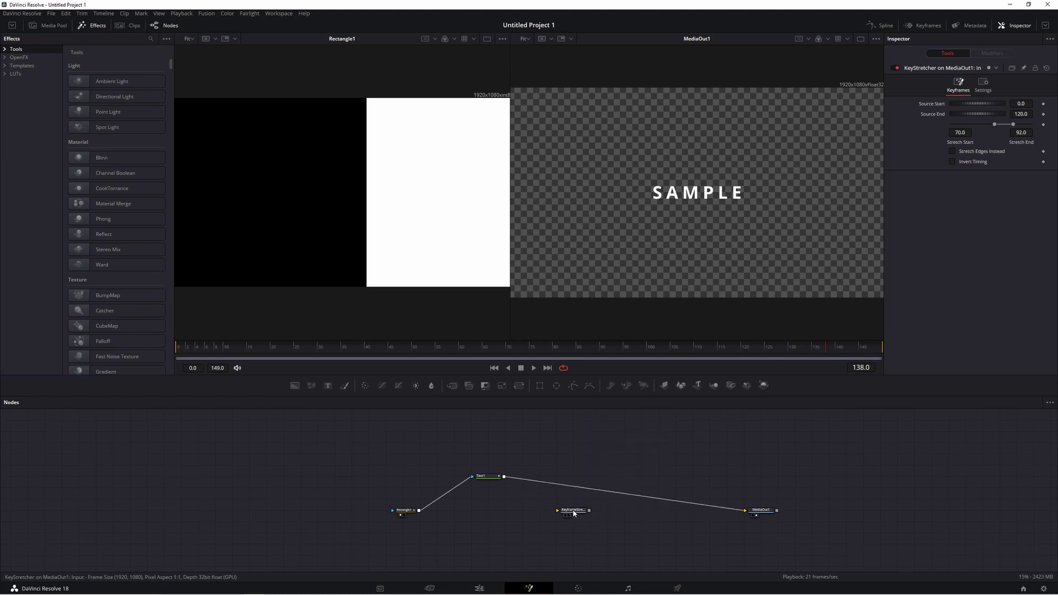
{"action": "left_click_drag", "start_coordinate": [573, 513], "coordinate": [573, 535]}
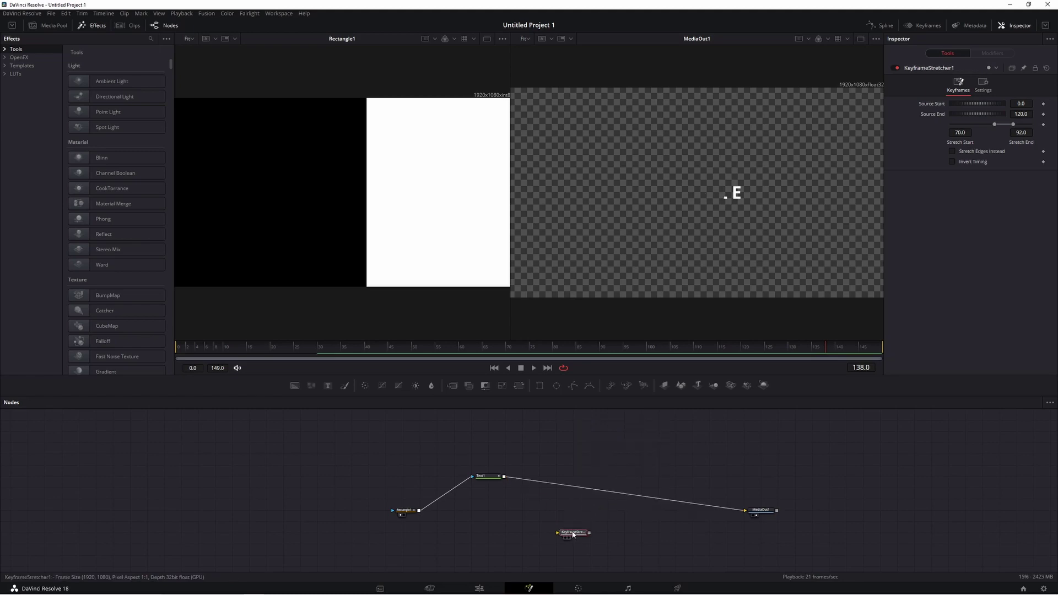
{"action": "left_click_drag", "start_coordinate": [187, 351], "coordinate": [405, 346]}
{"action": "left_click_drag", "start_coordinate": [559, 339], "coordinate": [826, 346]}
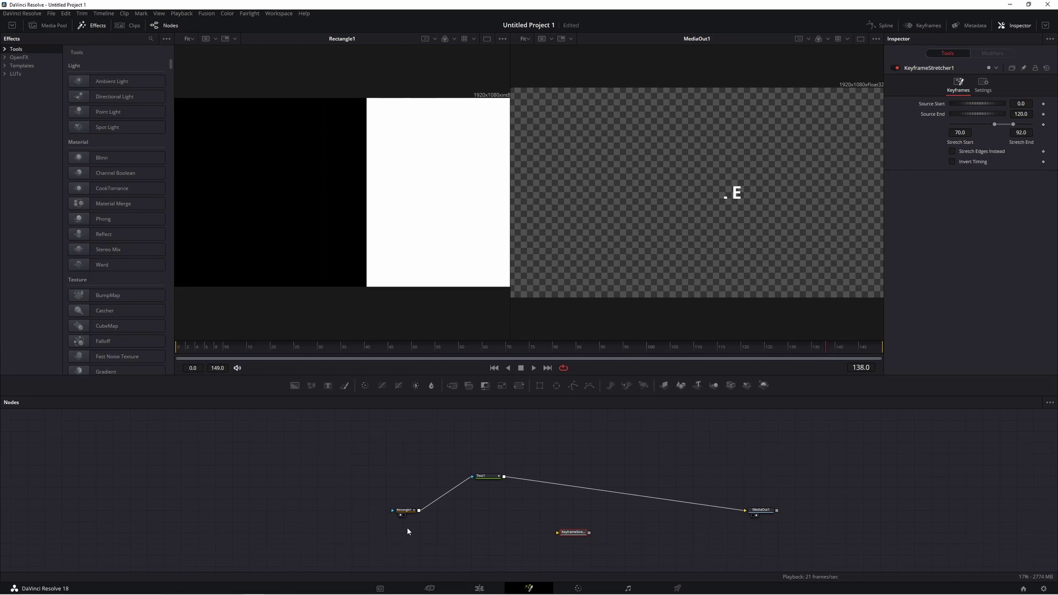
Set the Soft Edge of the Rectangle1 mask to about 0.1165.
{"action": "left_click", "coordinate": [406, 511]}
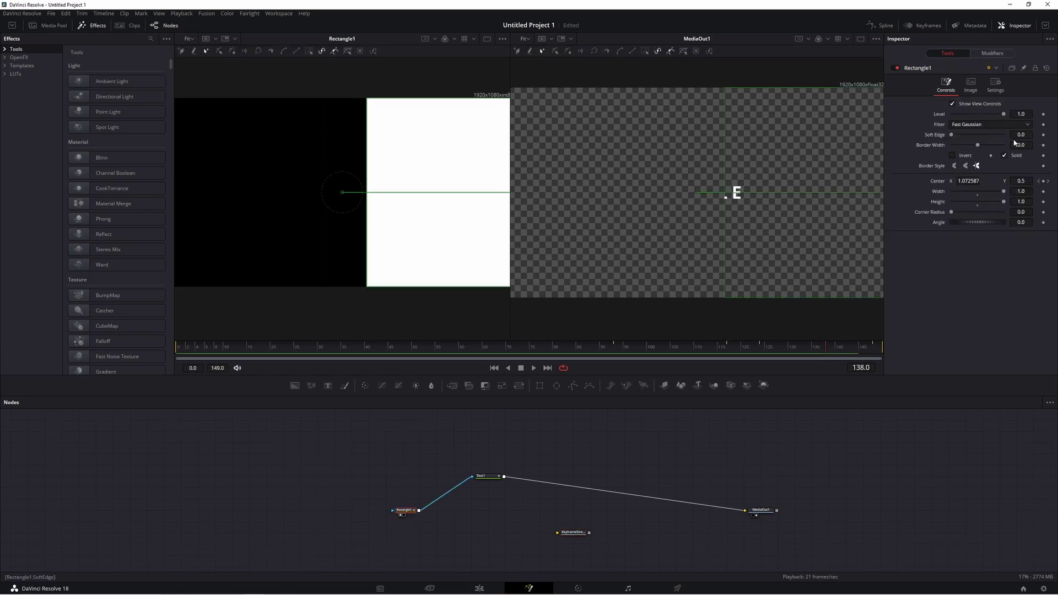
{"action": "left_click_drag", "start_coordinate": [952, 136], "coordinate": [981, 135]}
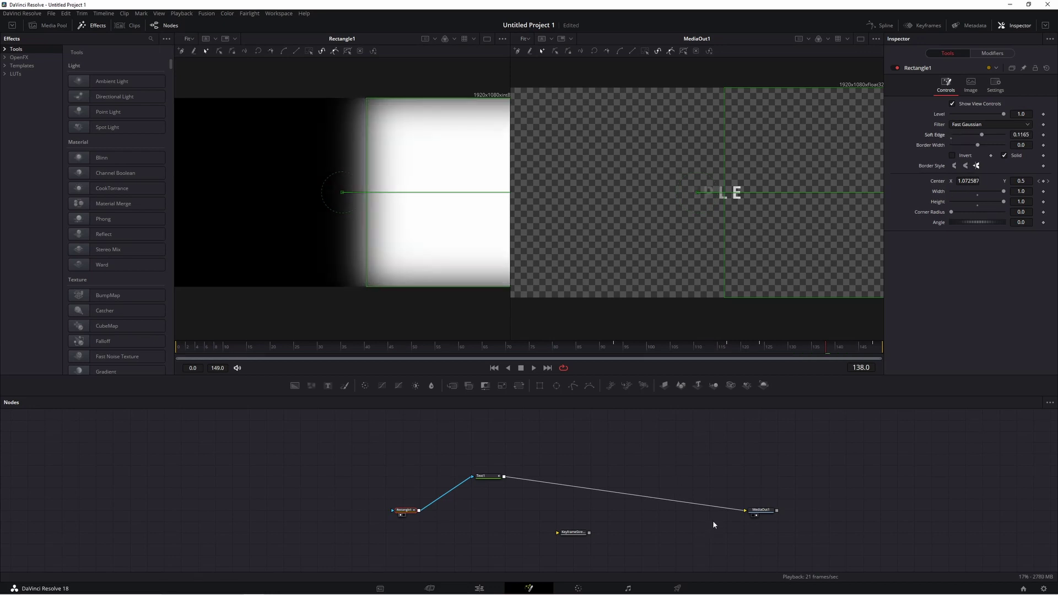
Switch to a single viewer showing MediaOut1 and play the title animation from the first frame.
{"action": "left_click", "coordinate": [761, 510]}
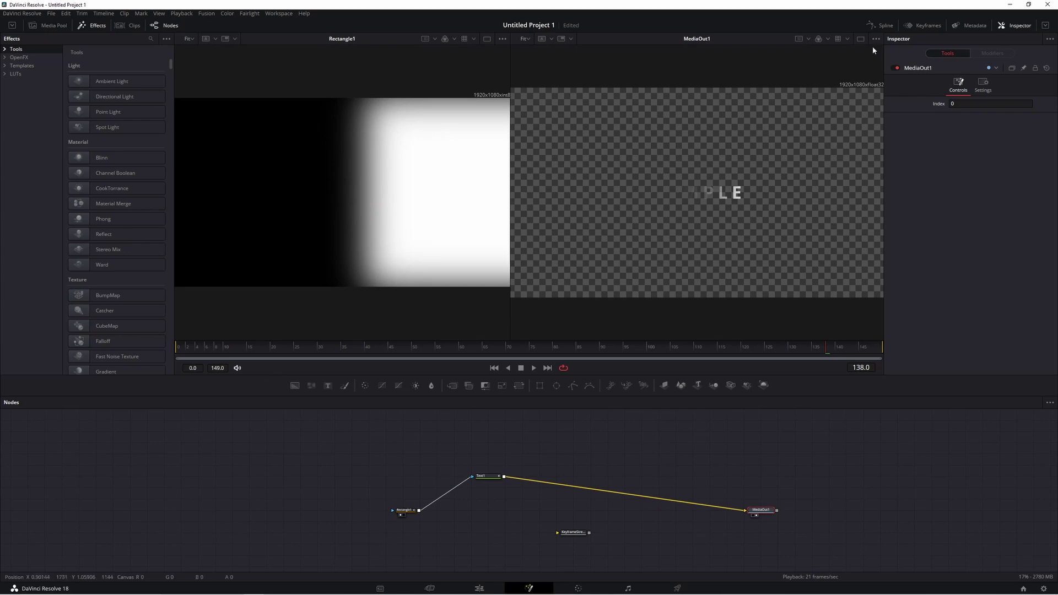
{"action": "left_click", "coordinate": [860, 38]}
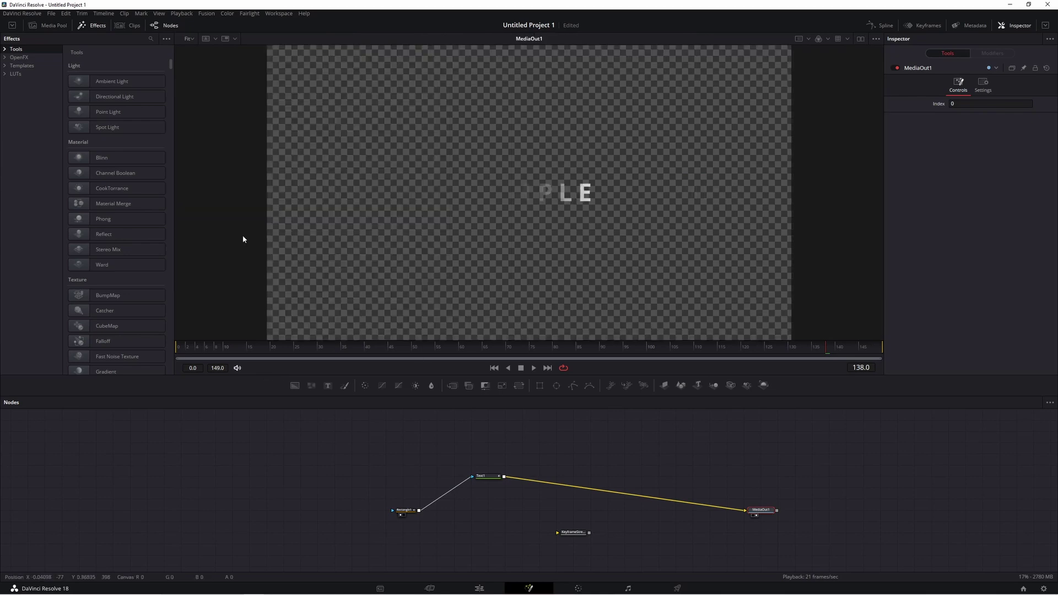
{"action": "left_click", "coordinate": [179, 346]}
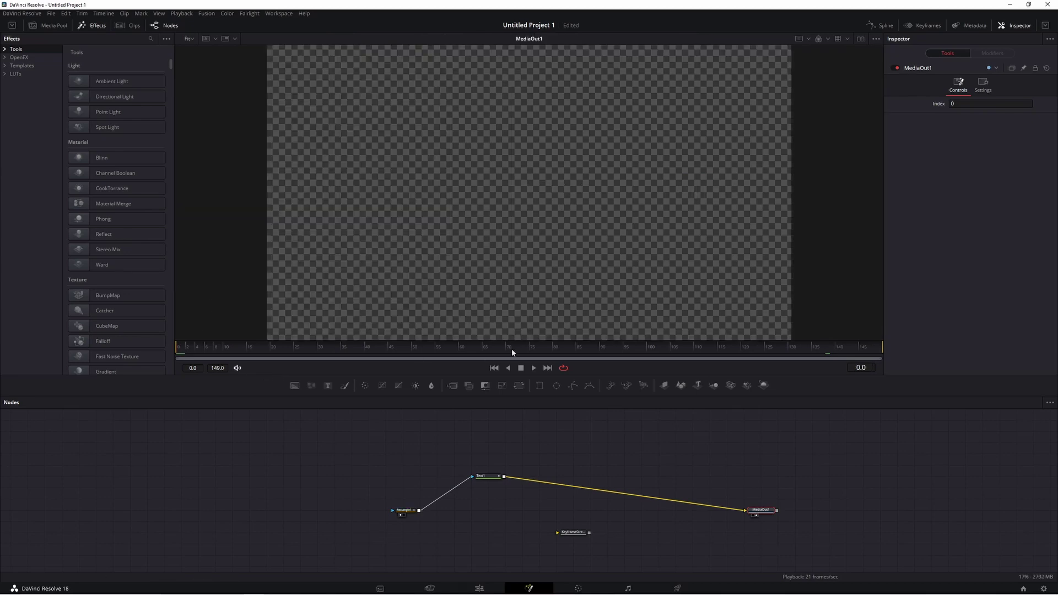
{"action": "left_click", "coordinate": [536, 368]}
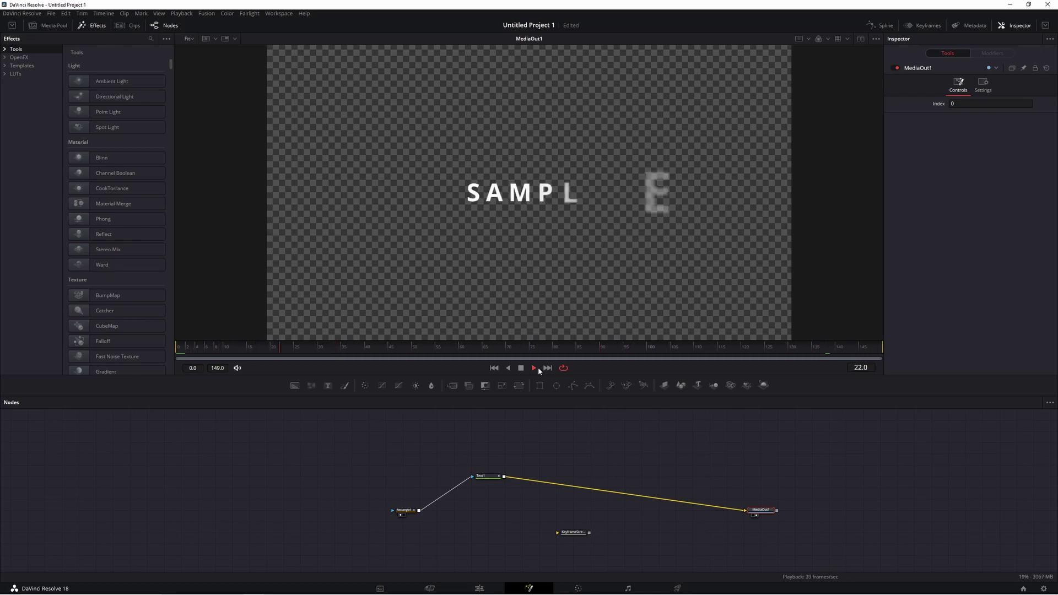
{"action": "left_click", "coordinate": [521, 368]}
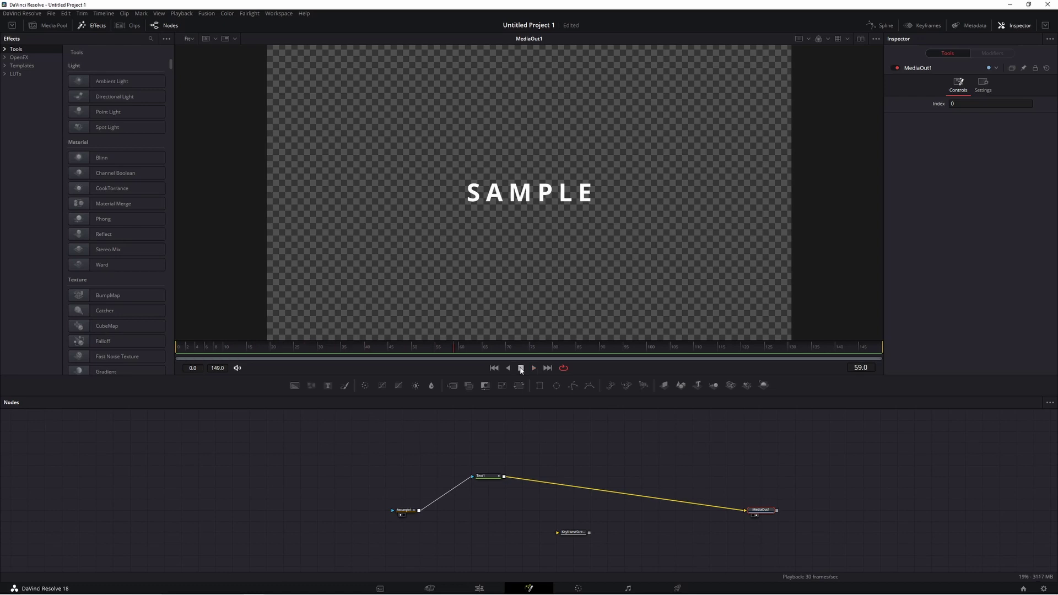
Change the Text1 node's font to Montserrat and return to the Edit page.
{"action": "left_click", "coordinate": [488, 476]}
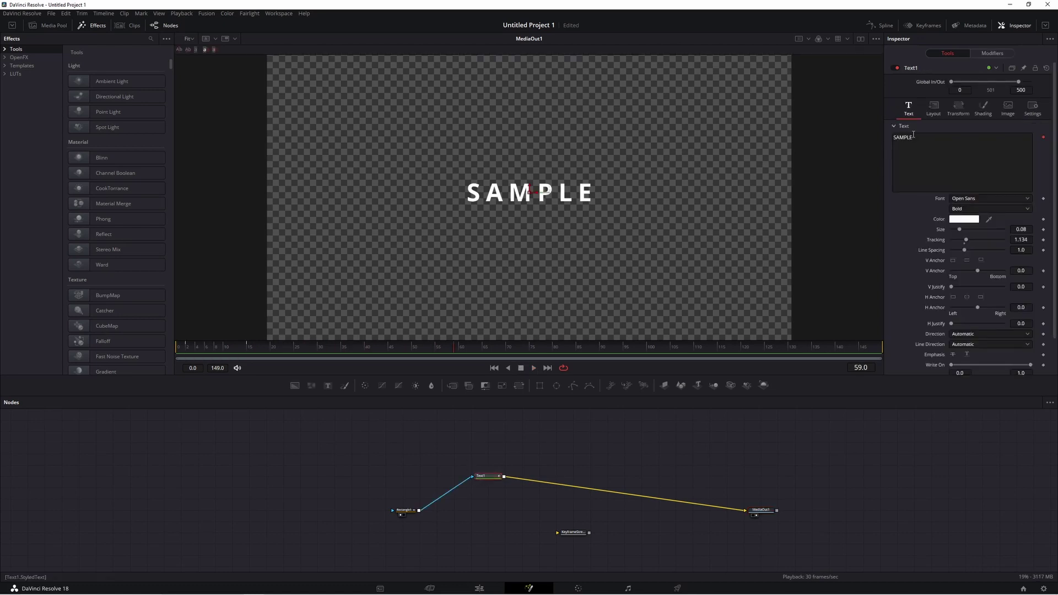
{"action": "left_click", "coordinate": [976, 202]}
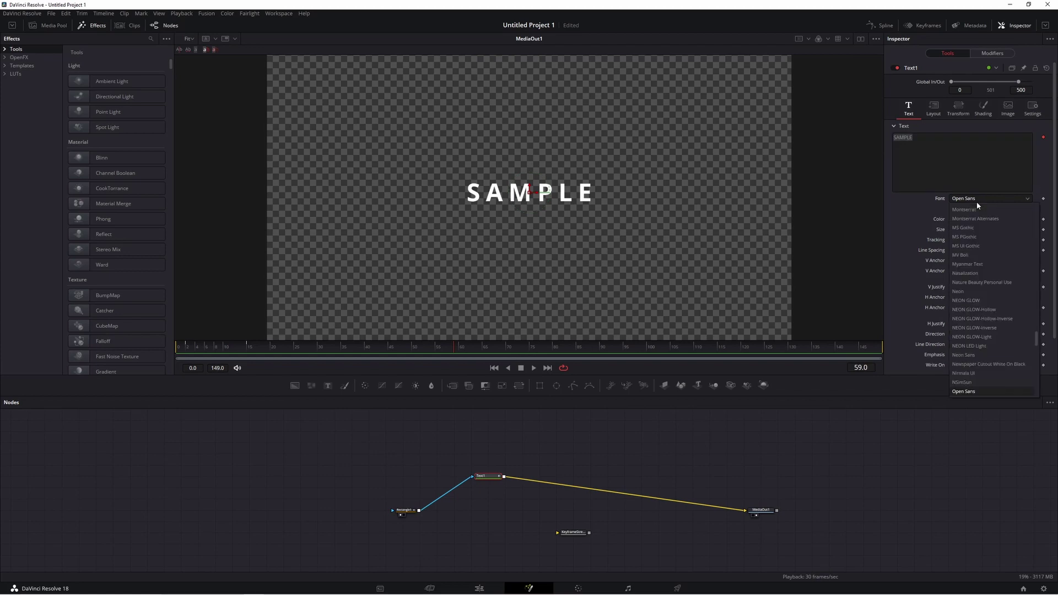
{"action": "left_click", "coordinate": [970, 208]}
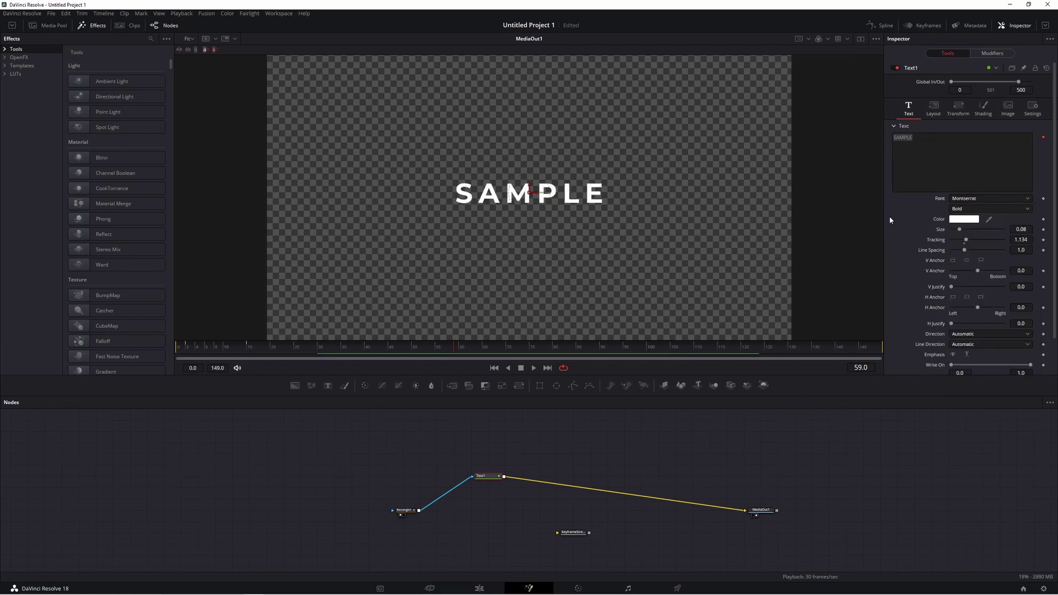
{"action": "left_click", "coordinate": [480, 588]}
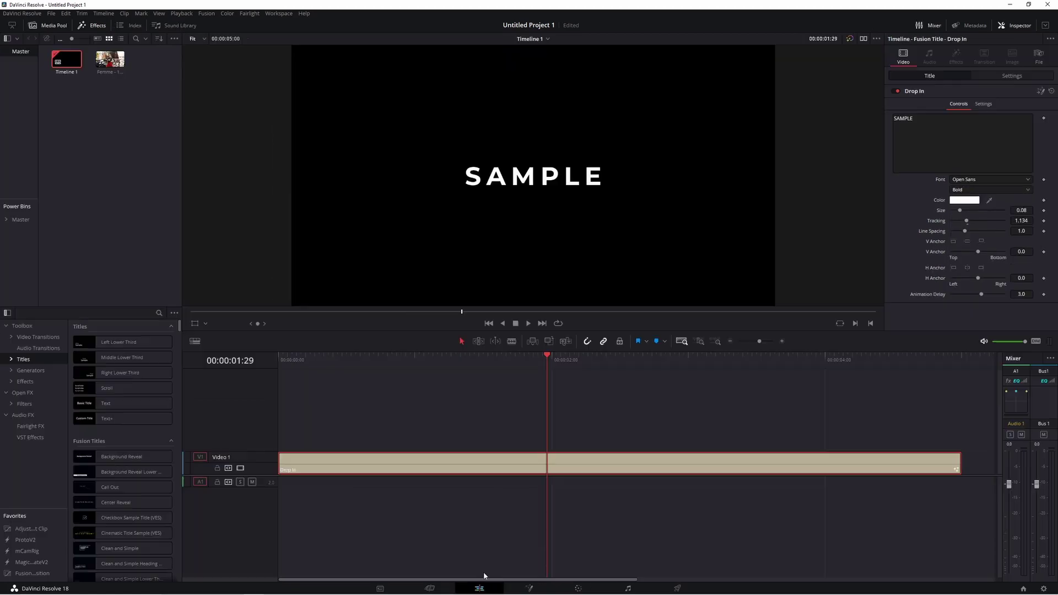
Replace the Drop In title on the timeline with the Jitter Fusion title and park the playhead at 00:00:01:18.
{"action": "key", "text": "Delete"}
{"action": "scroll", "coordinate": [111, 437], "scroll_direction": "down", "scroll_amount": 8}
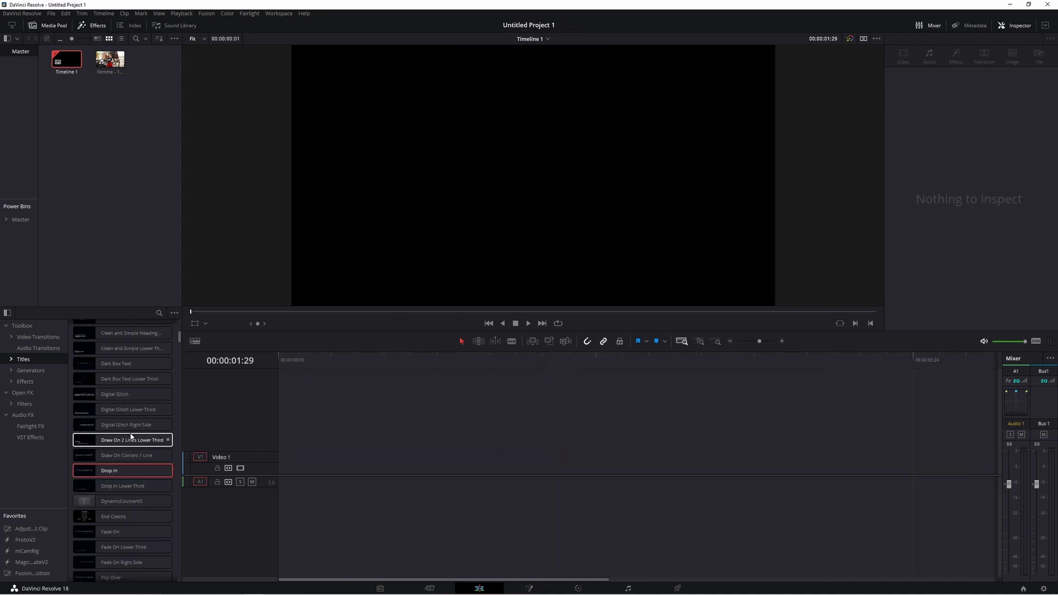
{"action": "scroll", "coordinate": [131, 438], "scroll_direction": "down", "scroll_amount": 5}
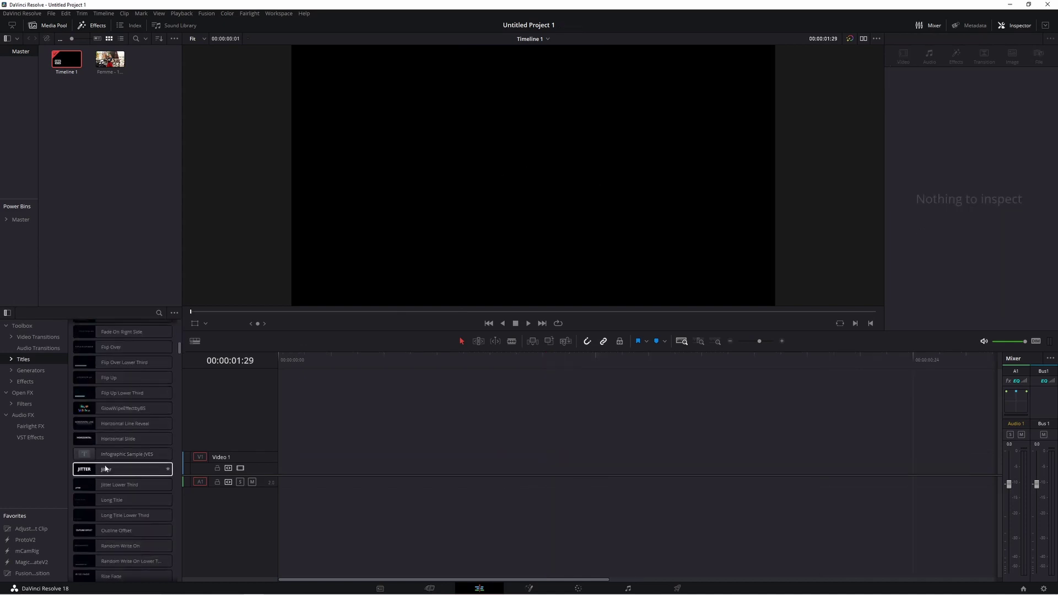
{"action": "left_click", "coordinate": [108, 470]}
{"action": "left_click_drag", "start_coordinate": [108, 470], "coordinate": [435, 446]}
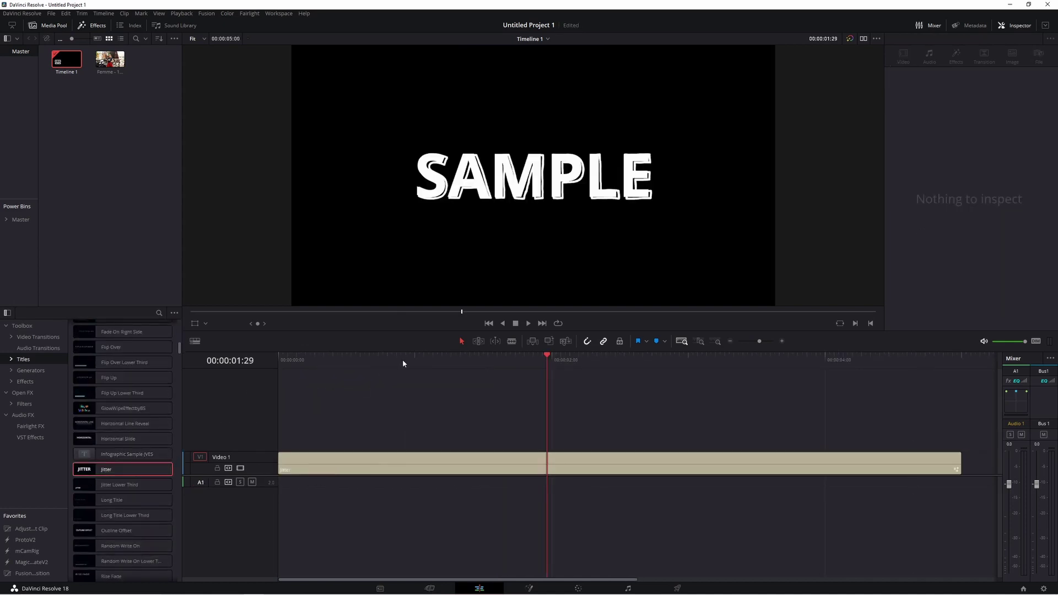
{"action": "left_click", "coordinate": [497, 362]}
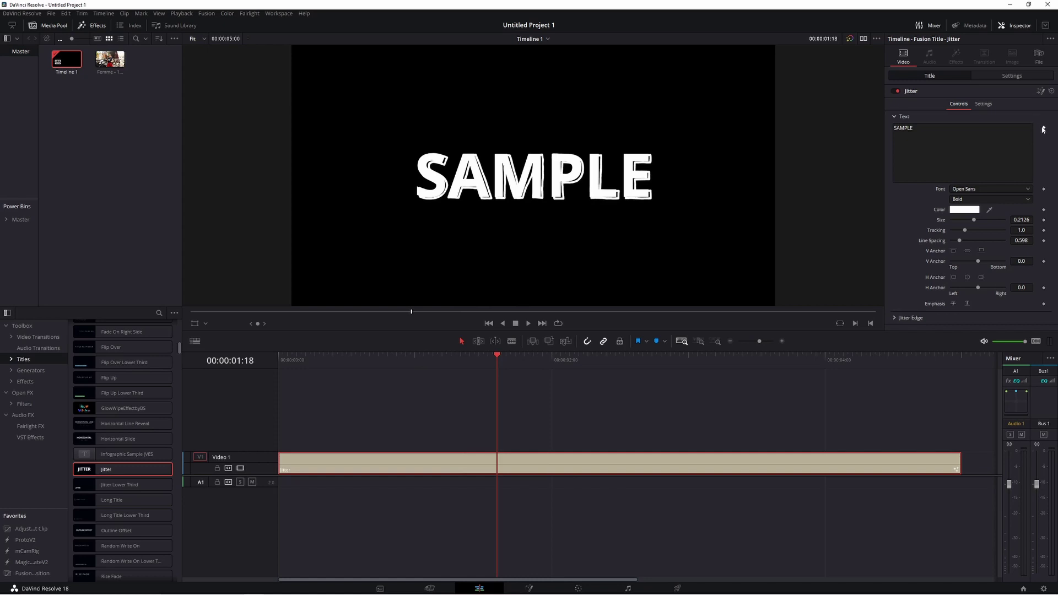
Open the Jitter title in Fusion, move its node closer to MediaOut1 and ungroup it into its component nodes.
{"action": "right_click", "coordinate": [953, 157]}
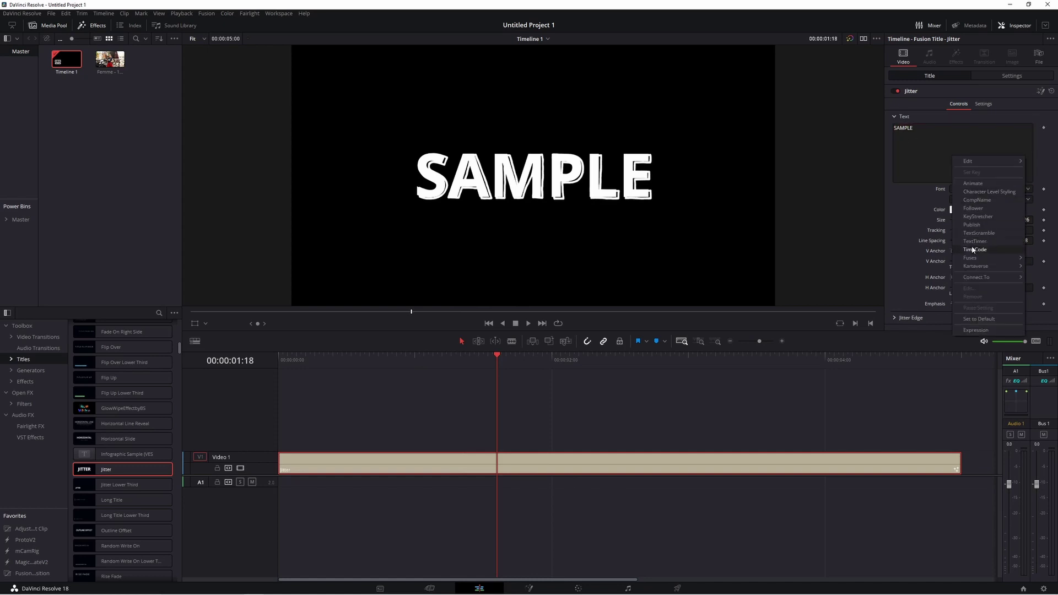
{"action": "left_click", "coordinate": [916, 205]}
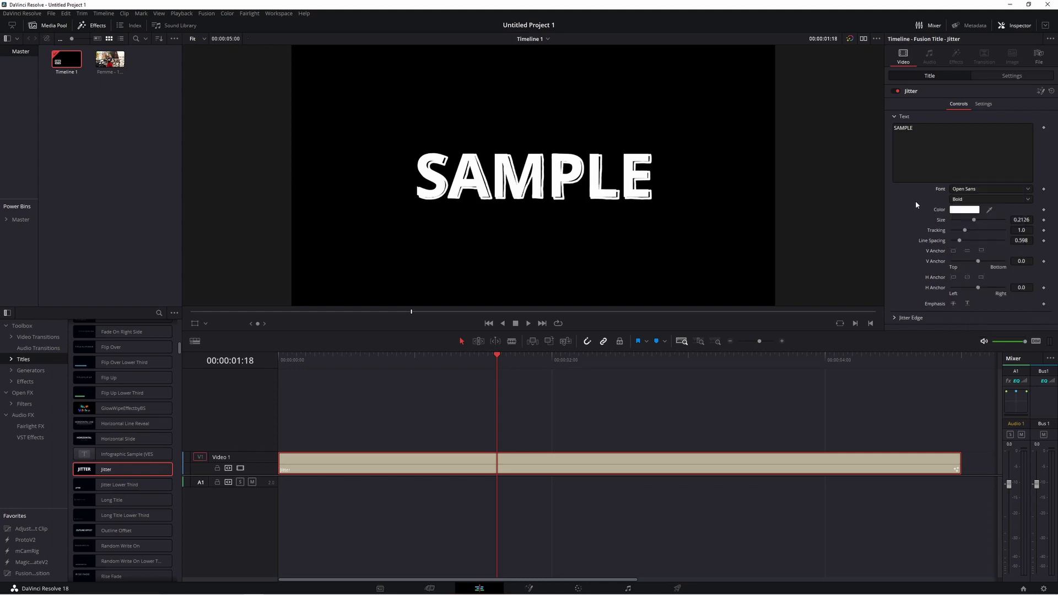
{"action": "left_click", "coordinate": [1039, 92]}
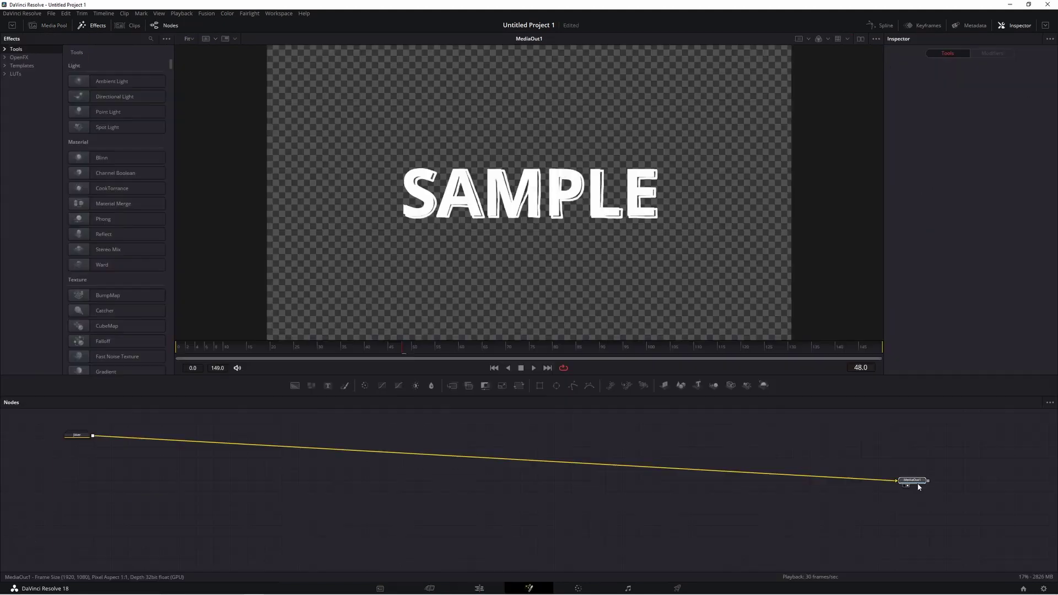
{"action": "left_click_drag", "start_coordinate": [77, 440], "coordinate": [475, 488]}
{"action": "left_click", "coordinate": [471, 482]}
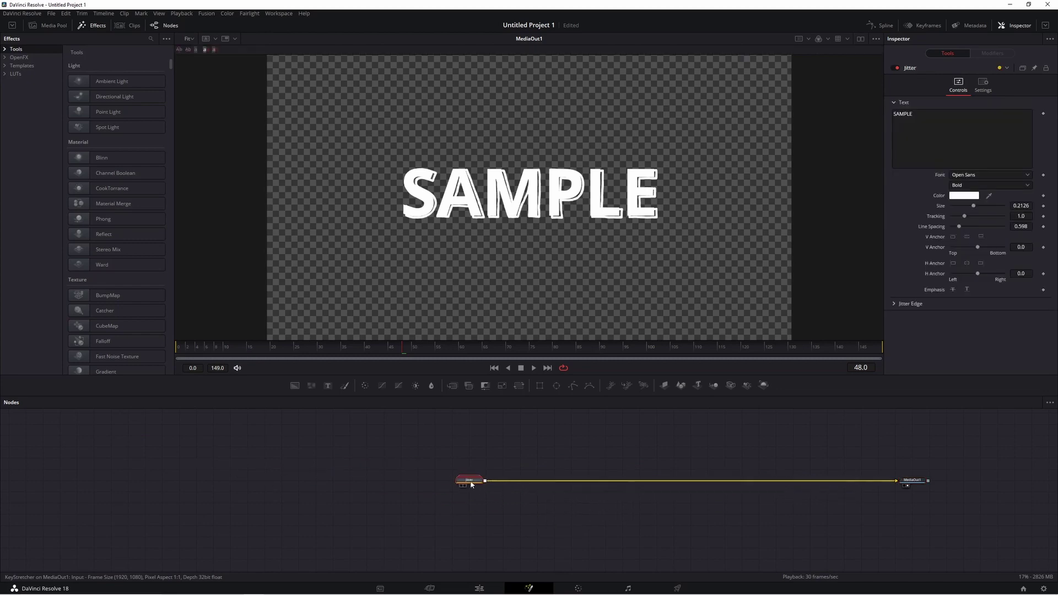
{"action": "right_click", "coordinate": [470, 483]}
{"action": "left_click", "coordinate": [508, 325]}
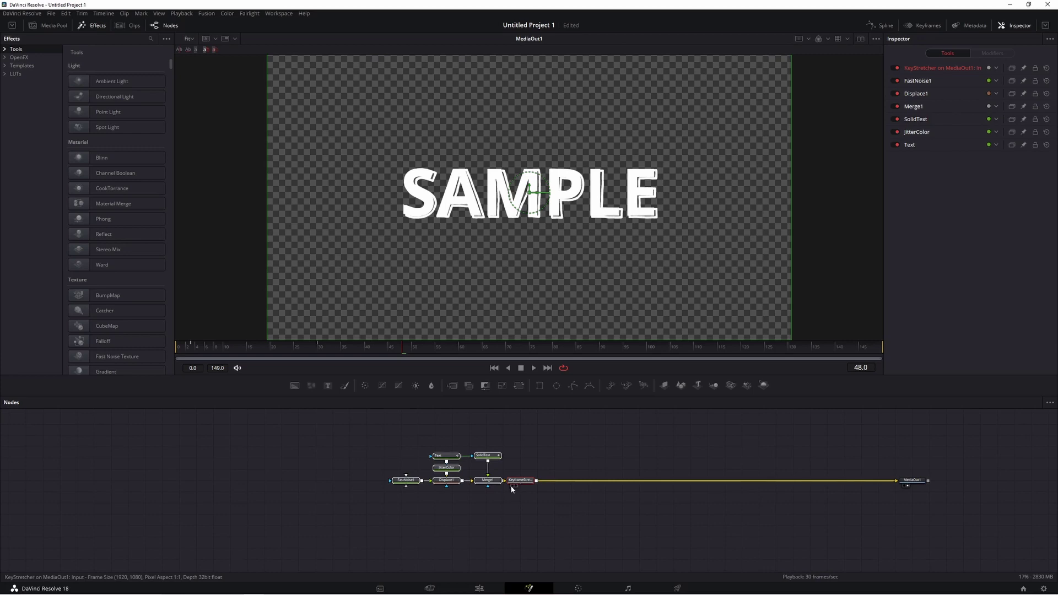
{"action": "scroll", "coordinate": [528, 457], "scroll_direction": "up", "scroll_amount": 4}
{"action": "left_click", "coordinate": [528, 457]}
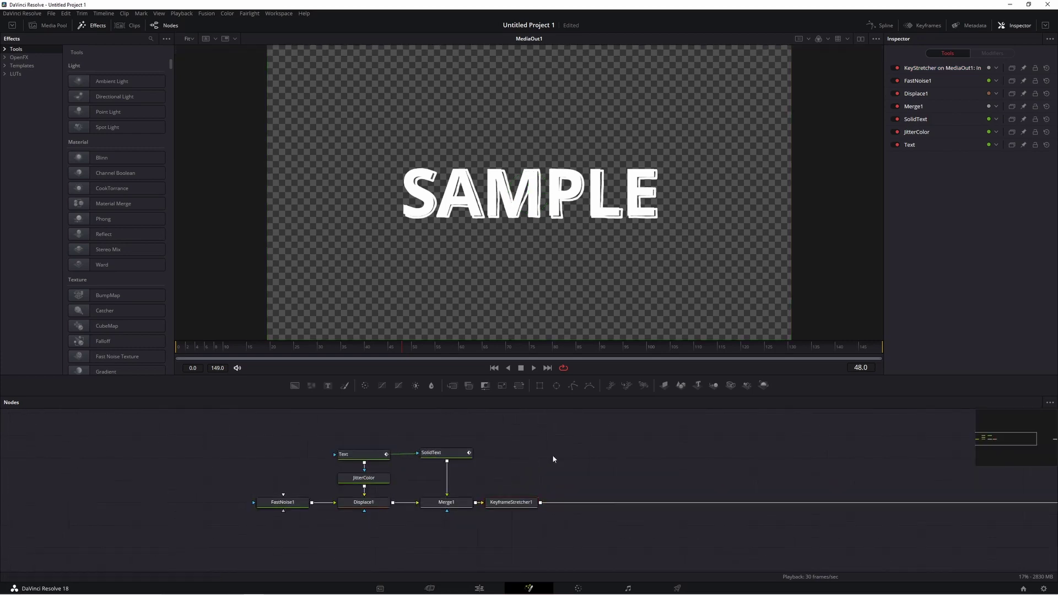
Show the Text and SolidText nodes side by side in two viewers.
{"action": "left_click", "coordinate": [375, 454]}
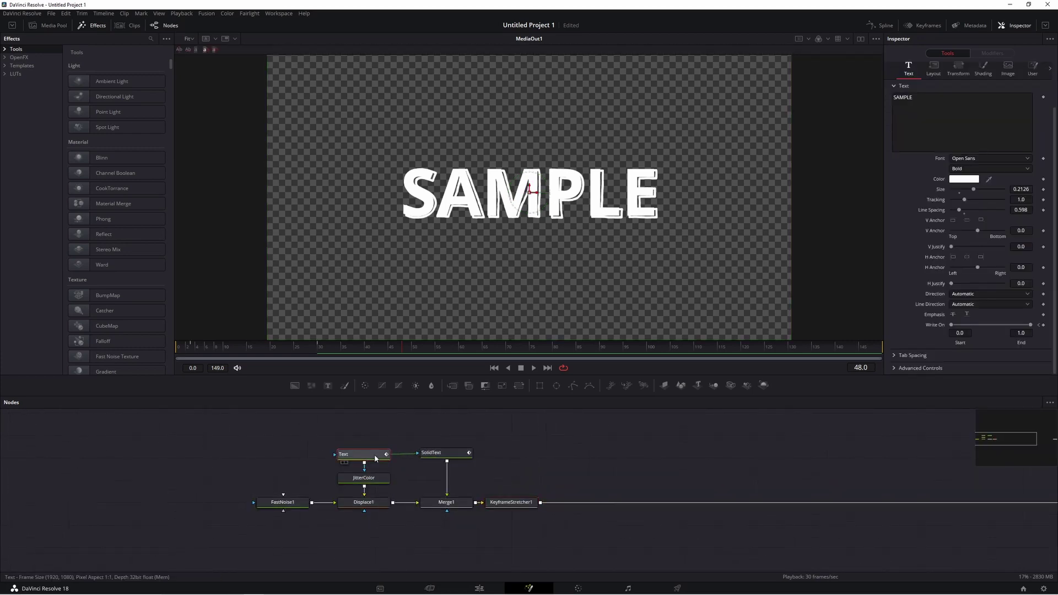
{"action": "left_click", "coordinate": [447, 454]}
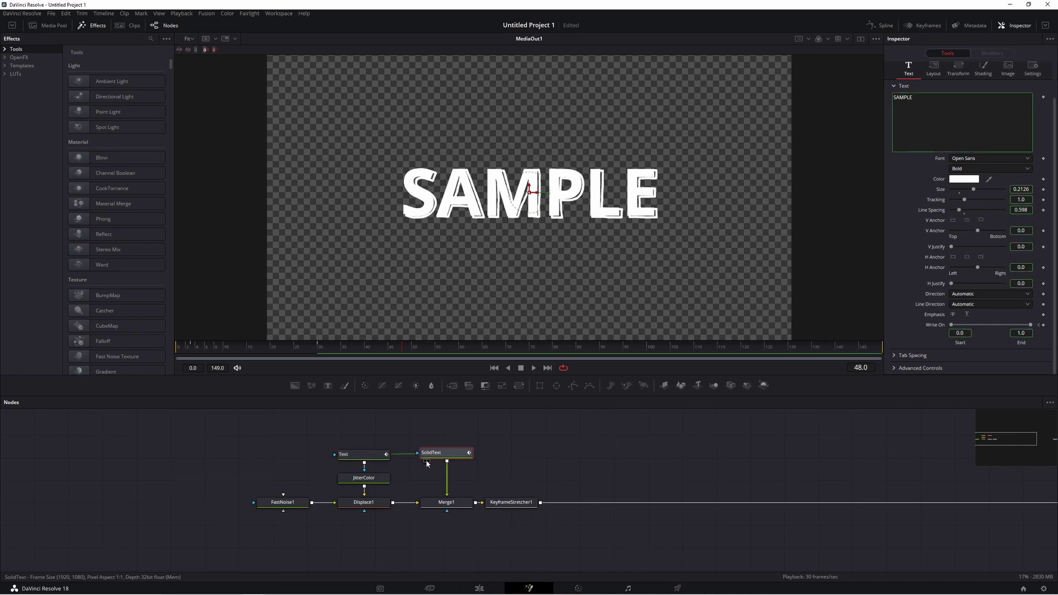
{"action": "left_click", "coordinate": [428, 461]}
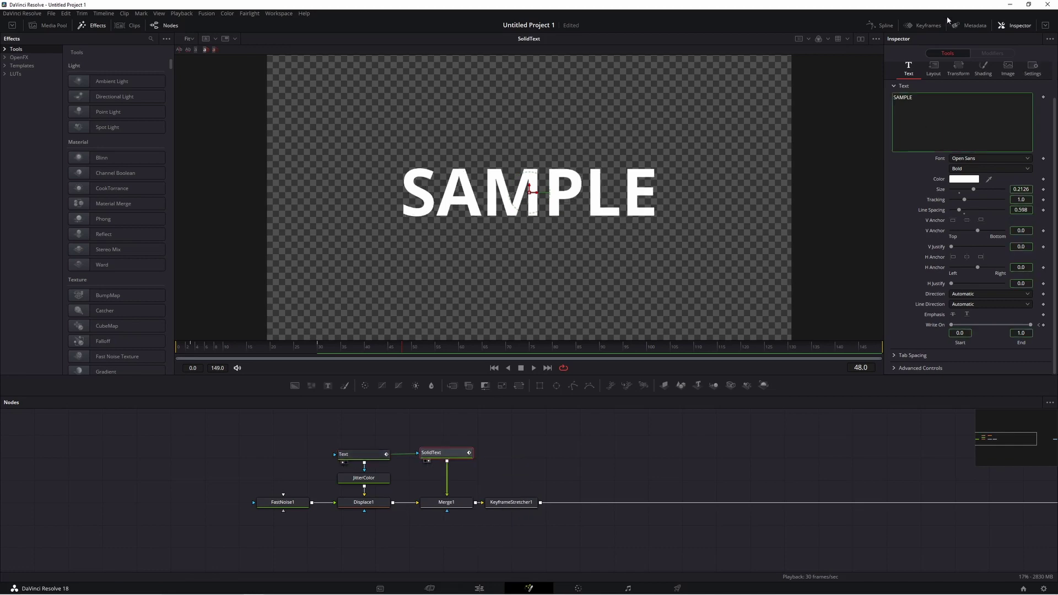
{"action": "left_click", "coordinate": [860, 38]}
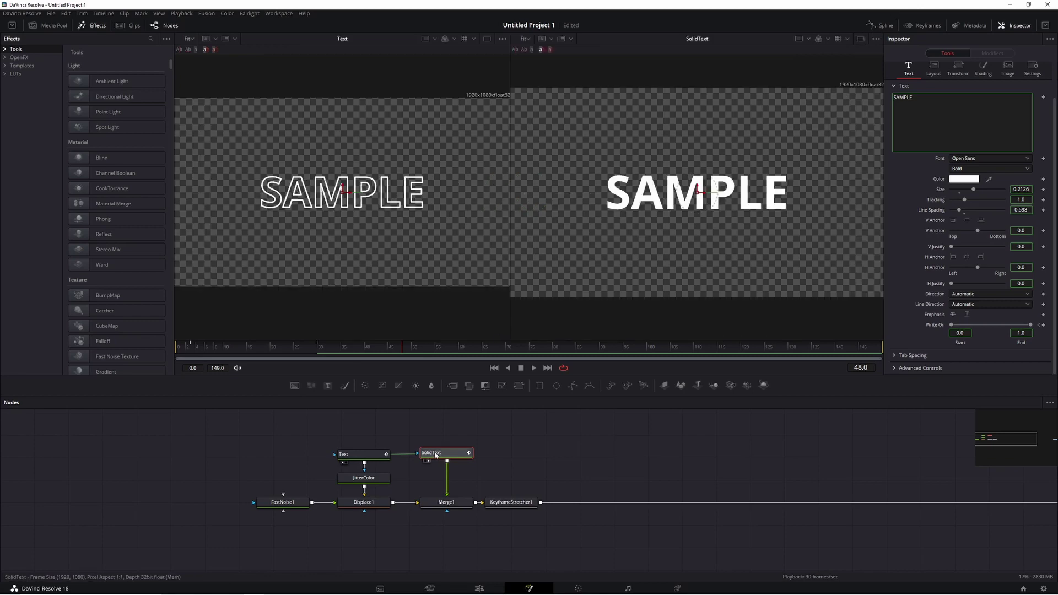
Try shifting the Text node's layout center along X, and undo the change.
{"action": "left_click", "coordinate": [369, 454]}
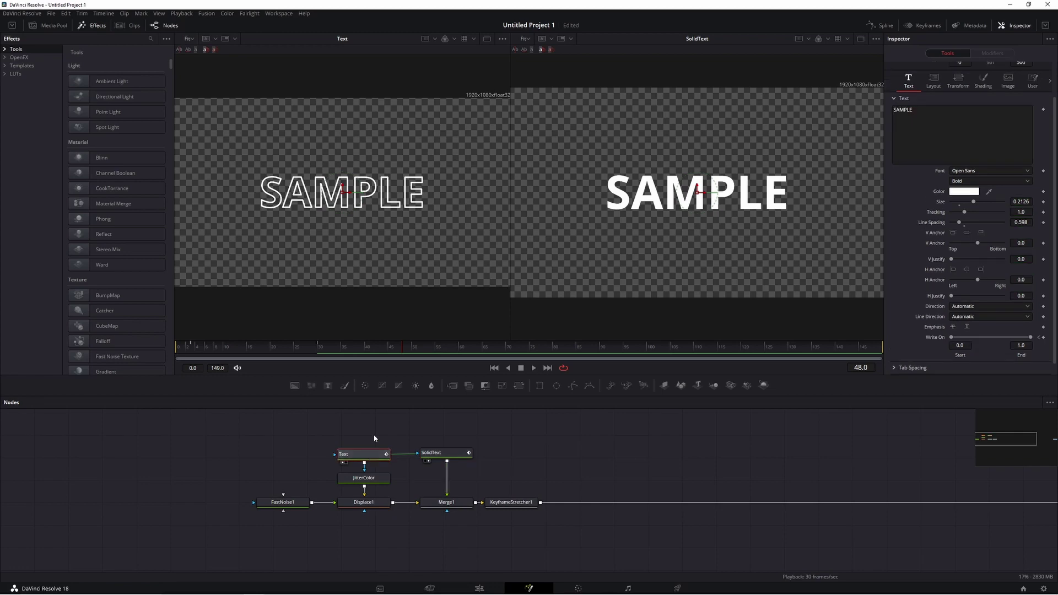
{"action": "left_click", "coordinate": [405, 422]}
{"action": "left_click", "coordinate": [934, 82]}
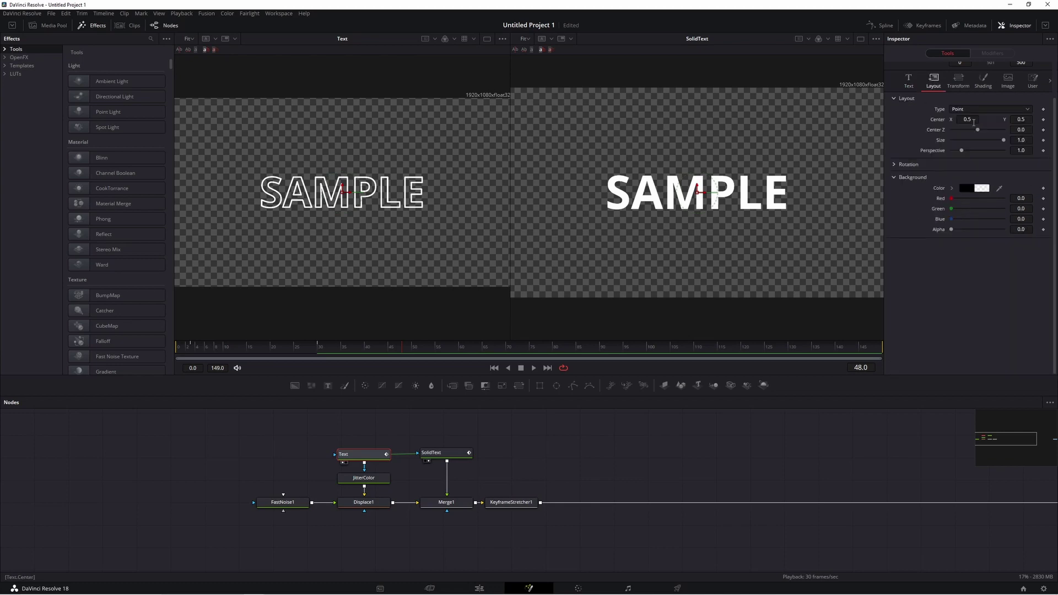
{"action": "mouse_move", "coordinate": [974, 120]}
{"action": "left_mouse_down"}
{"action": "mouse_move", "coordinate": [957, 120]}
{"action": "mouse_move", "coordinate": [991, 120]}
{"action": "left_mouse_up"}
{"action": "key", "text": "ctrl+z"}
Add a Background node above KeyframeStretcher1 and compare its settings with those of JitterColor.
{"action": "left_click", "coordinate": [365, 479]}
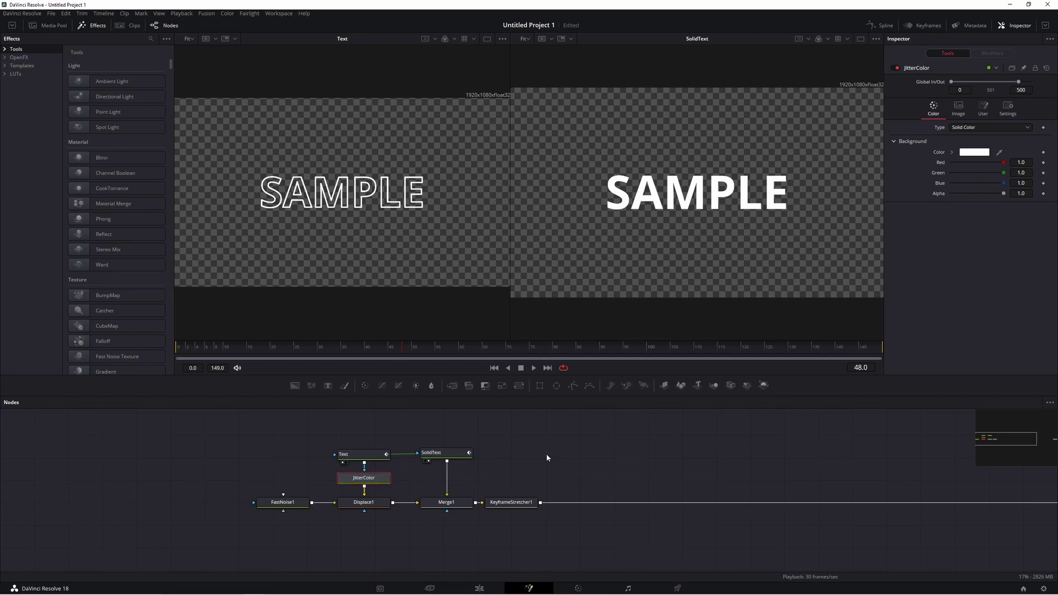
{"action": "left_click", "coordinate": [514, 474]}
{"action": "left_click", "coordinate": [296, 386]}
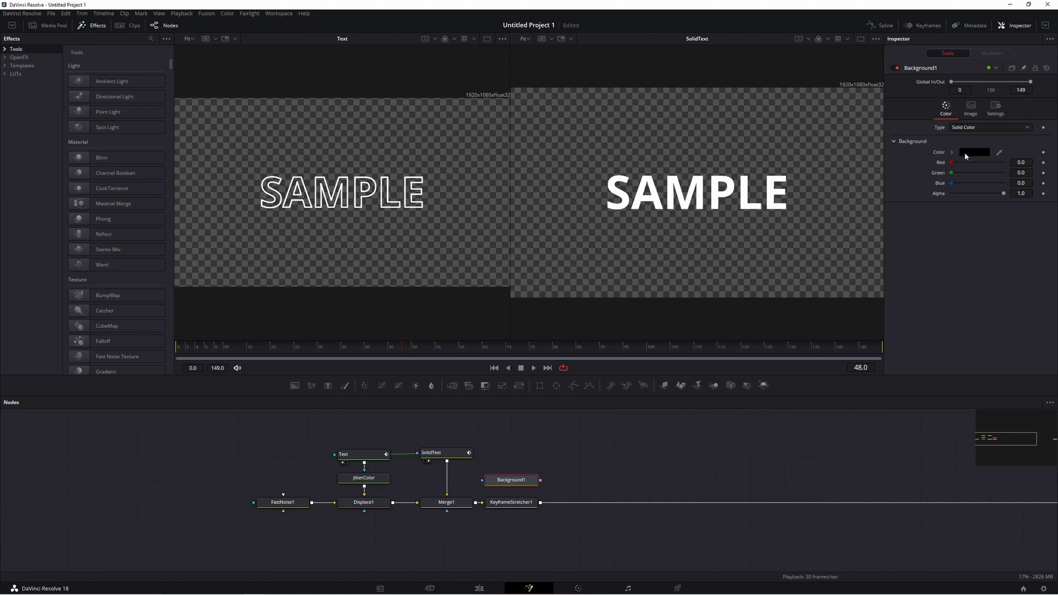
{"action": "left_click", "coordinate": [373, 477]}
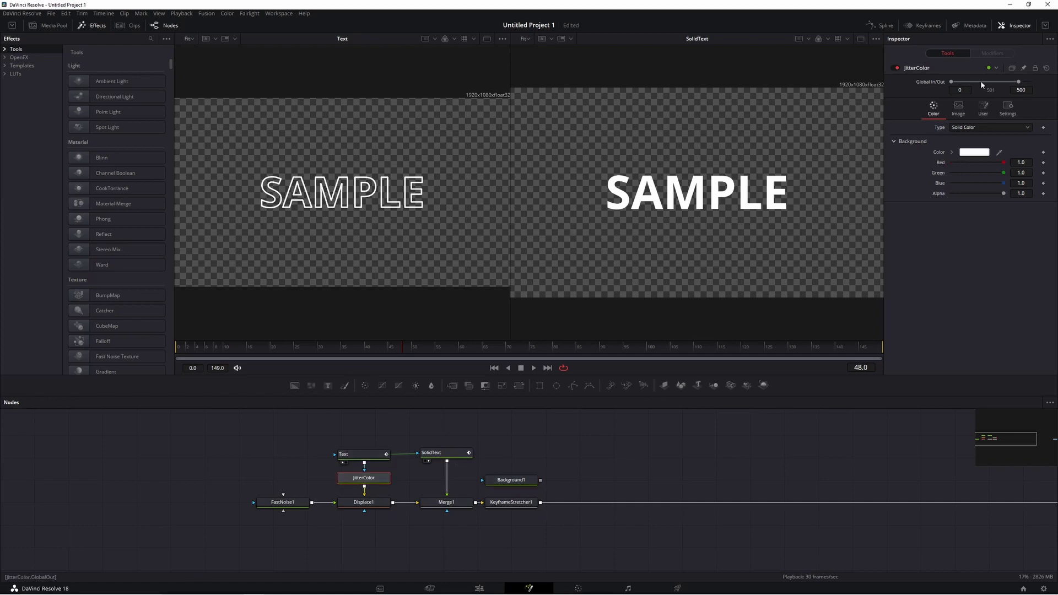
View the FastNoise1 node in the first viewer and scrub through its animation to frame 93.
{"action": "left_click", "coordinate": [292, 503]}
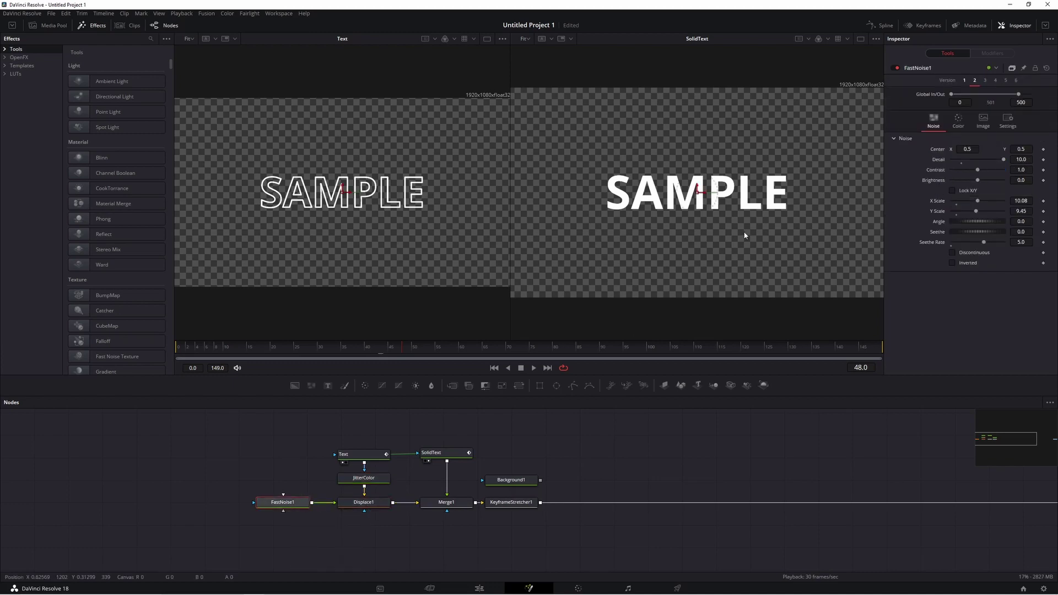
{"action": "left_click", "coordinate": [263, 512]}
{"action": "left_click_drag", "start_coordinate": [200, 349], "coordinate": [615, 348]}
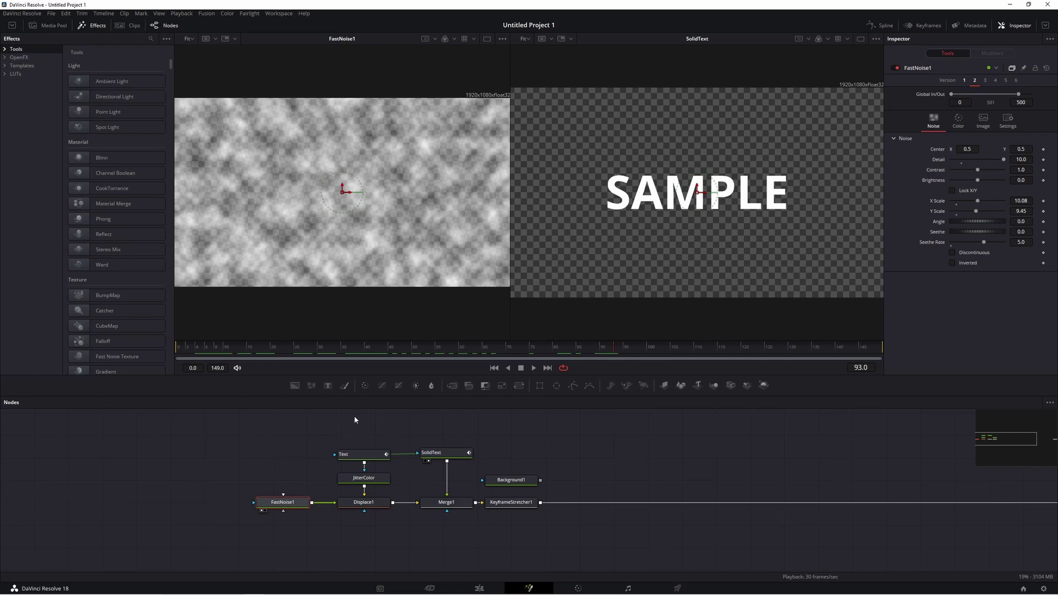
Examine the Displace1 and JitterColor settings and load the Text node back into the first viewer.
{"action": "left_click", "coordinate": [362, 505]}
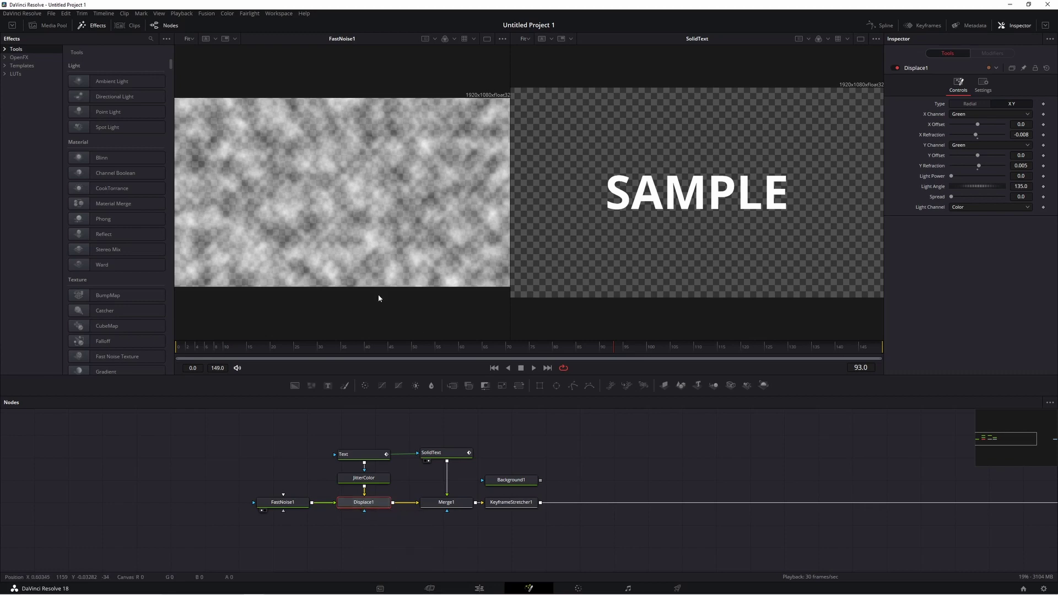
{"action": "left_click", "coordinate": [368, 479]}
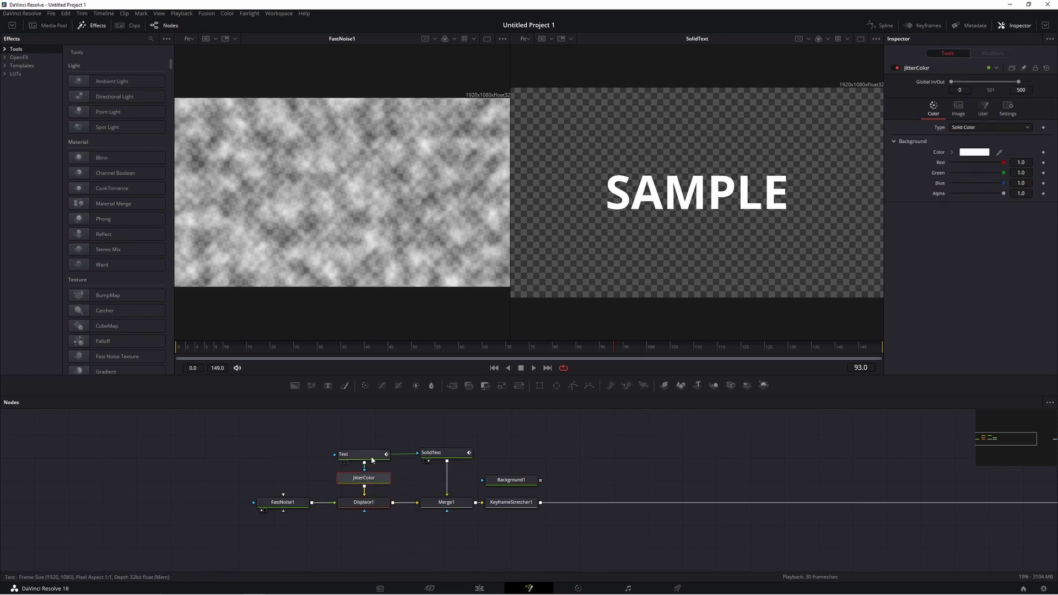
{"action": "left_click", "coordinate": [369, 455]}
{"action": "key", "text": "1"}
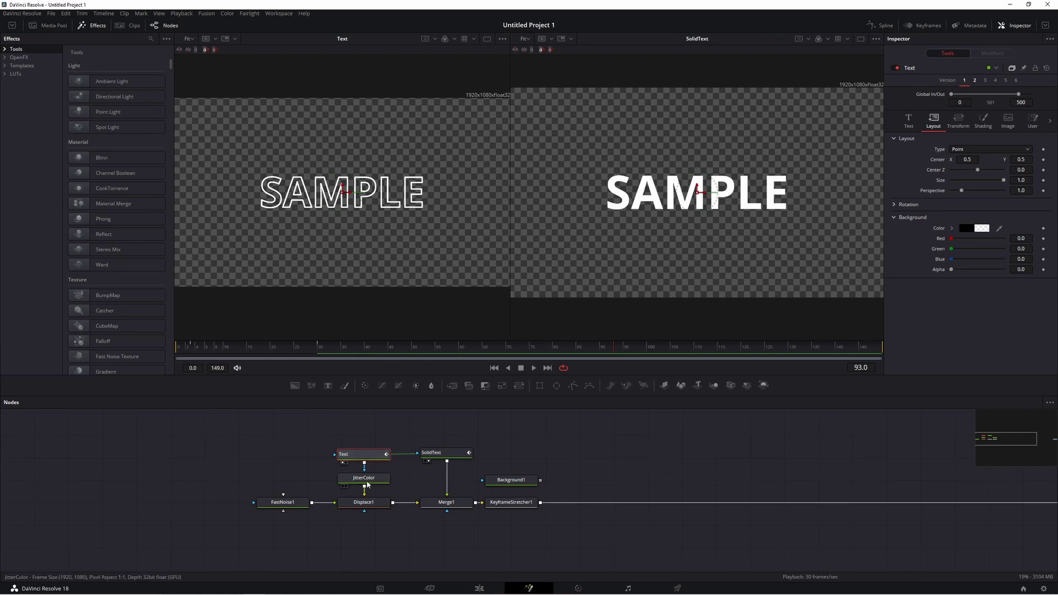
Delete the Background1 node, and extract KeyframeStretcher1 from the node chain and delete it too.
{"action": "left_click", "coordinate": [518, 484]}
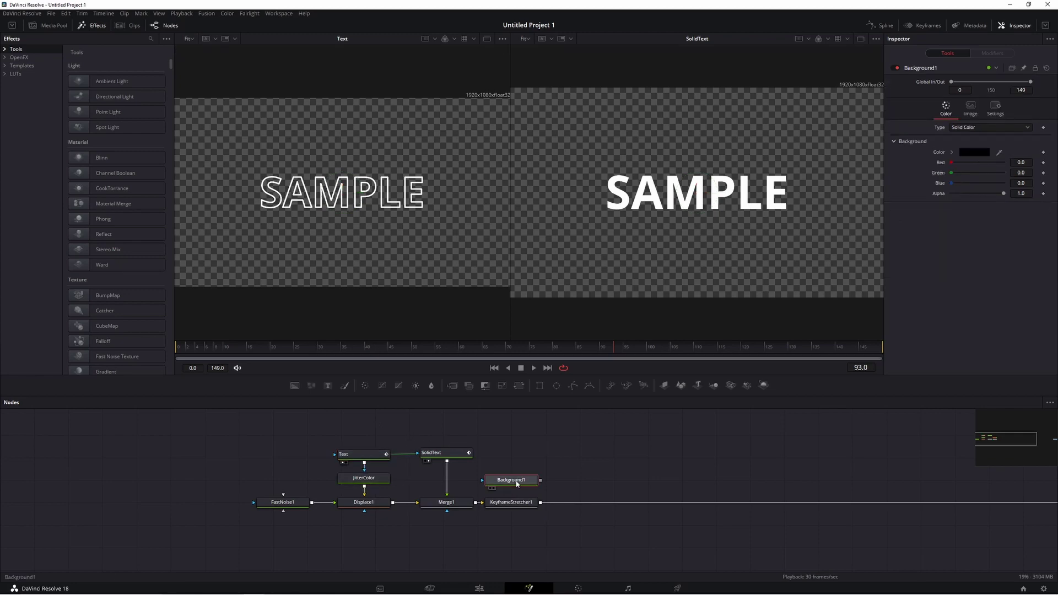
{"action": "key", "text": "Delete"}
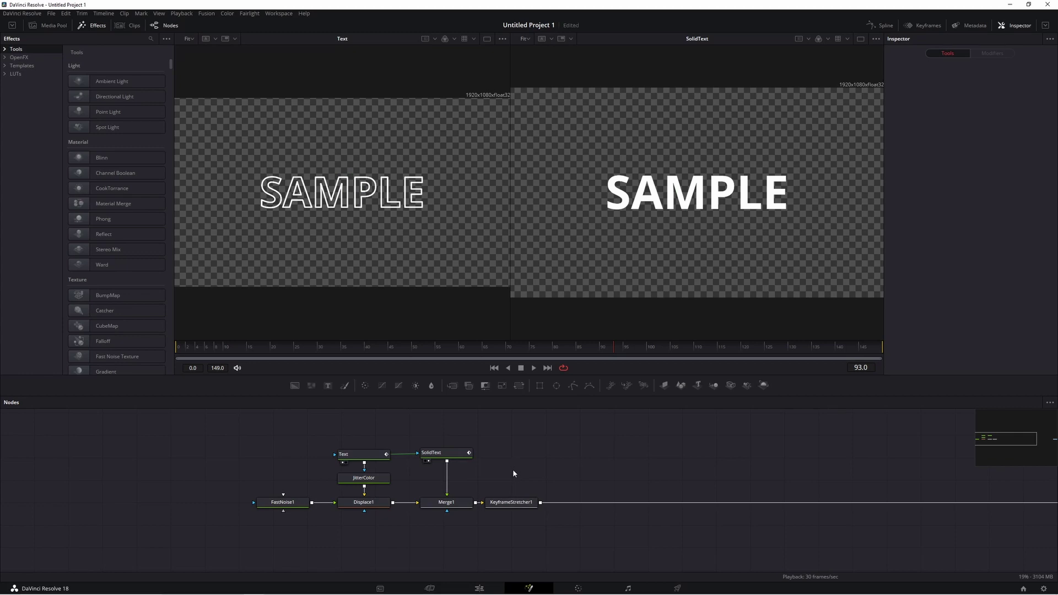
{"action": "left_click_drag", "start_coordinate": [528, 502], "coordinate": [617, 505]}
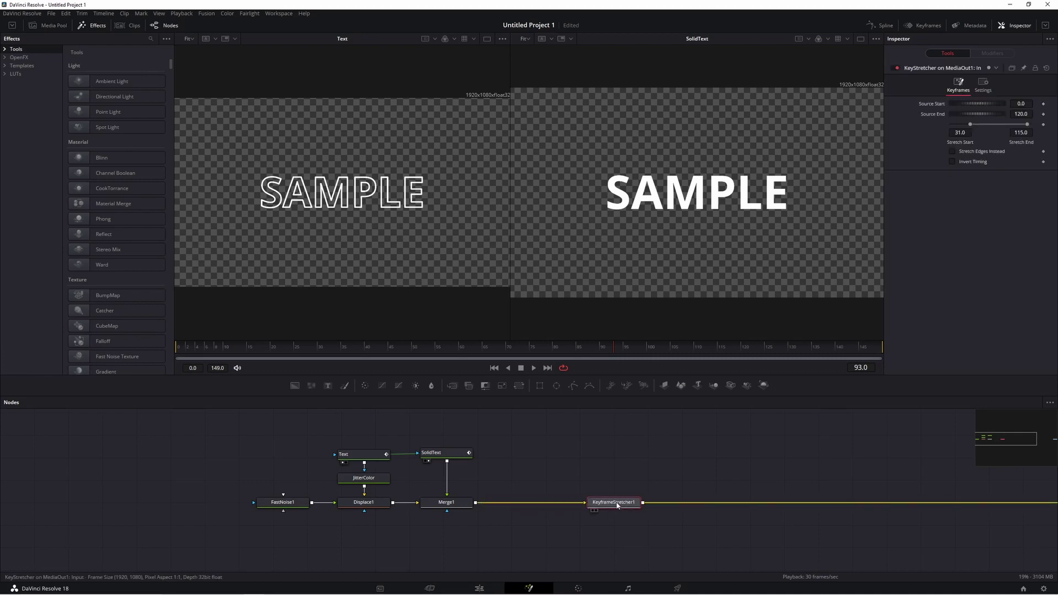
{"action": "left_click_drag", "start_coordinate": [617, 506], "coordinate": [626, 461]}
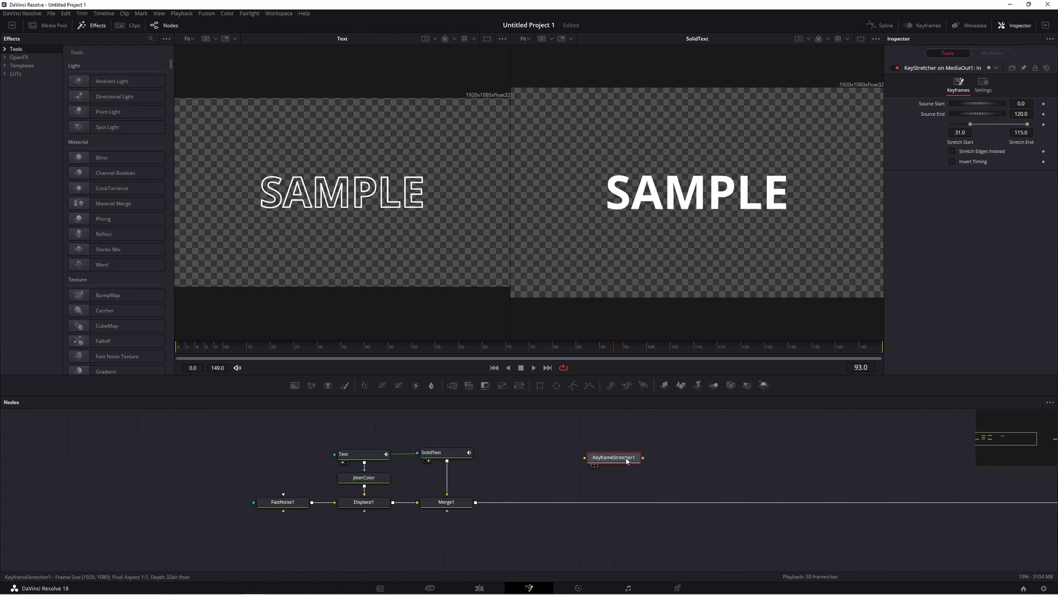
{"action": "key", "text": "Delete"}
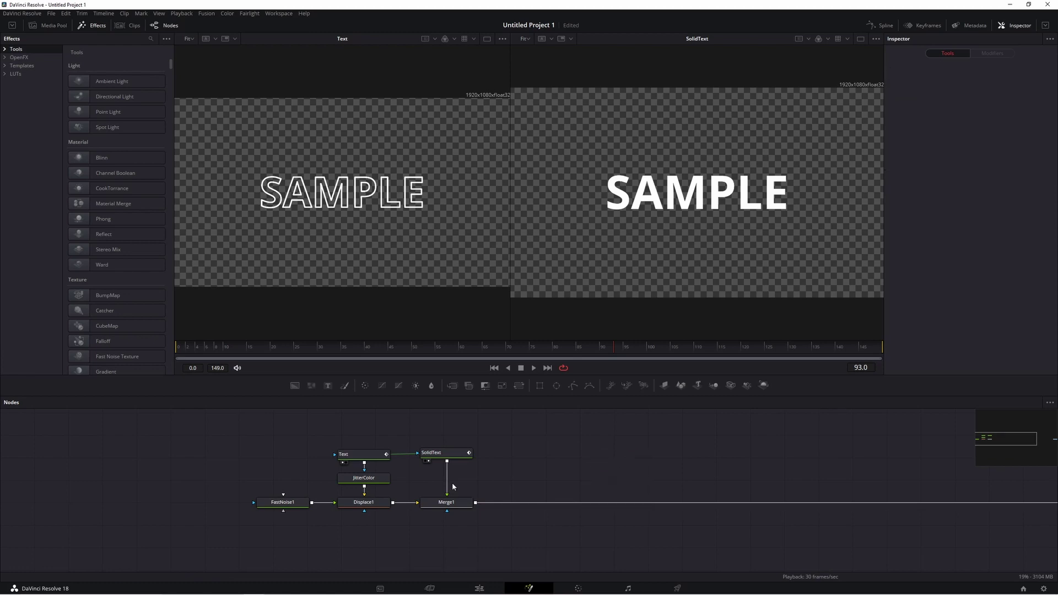
Move the SolidText and Merge1 nodes together away from Displace1 to free up space, and select Merge1.
{"action": "left_click_drag", "start_coordinate": [503, 442], "coordinate": [419, 516]}
{"action": "left_click_drag", "start_coordinate": [455, 504], "coordinate": [623, 506]}
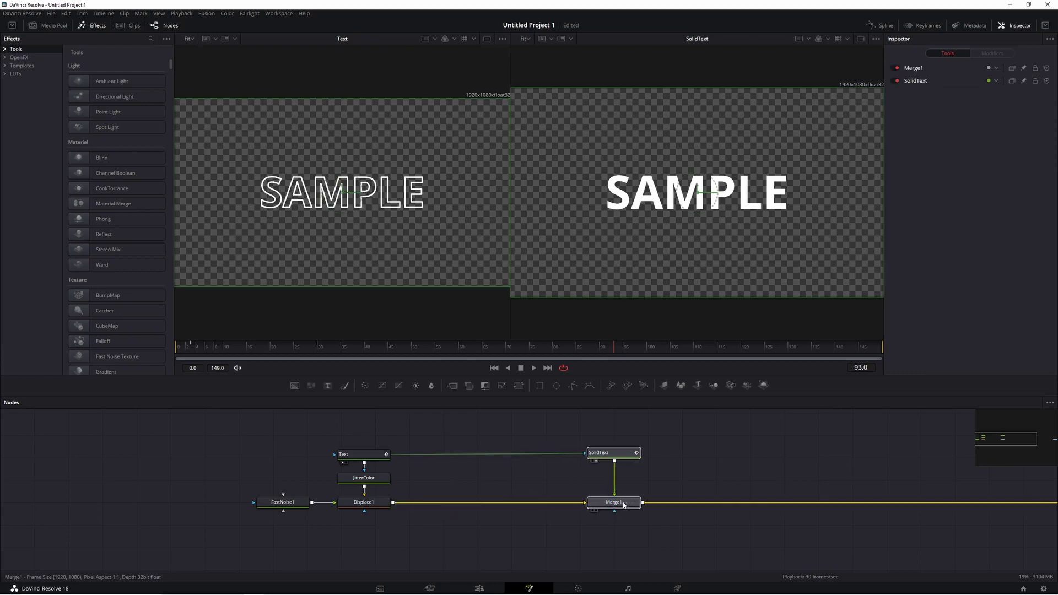
{"action": "left_click", "coordinate": [578, 436]}
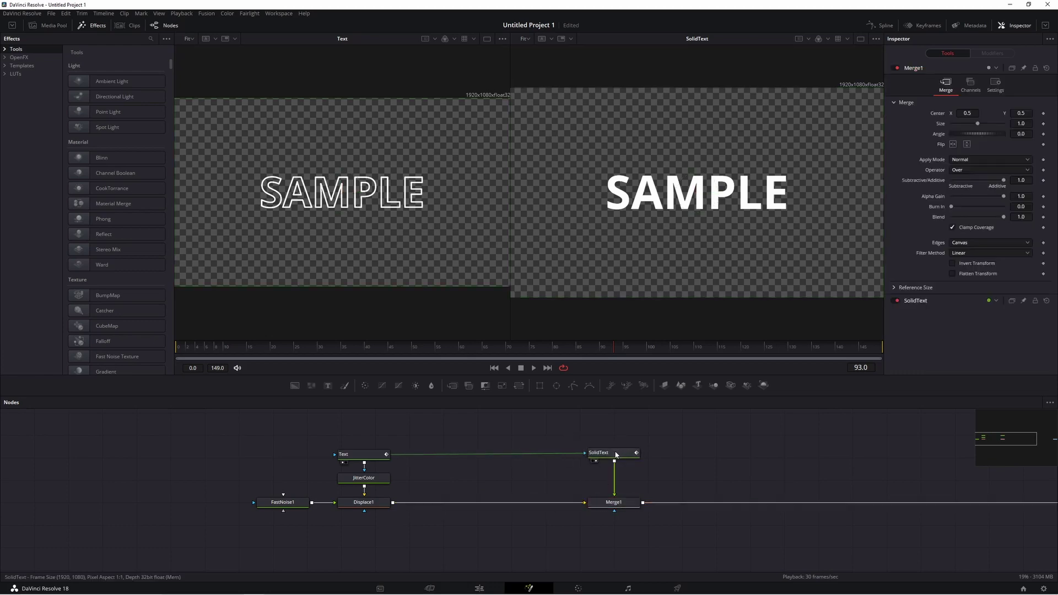
{"action": "left_click", "coordinate": [617, 505]}
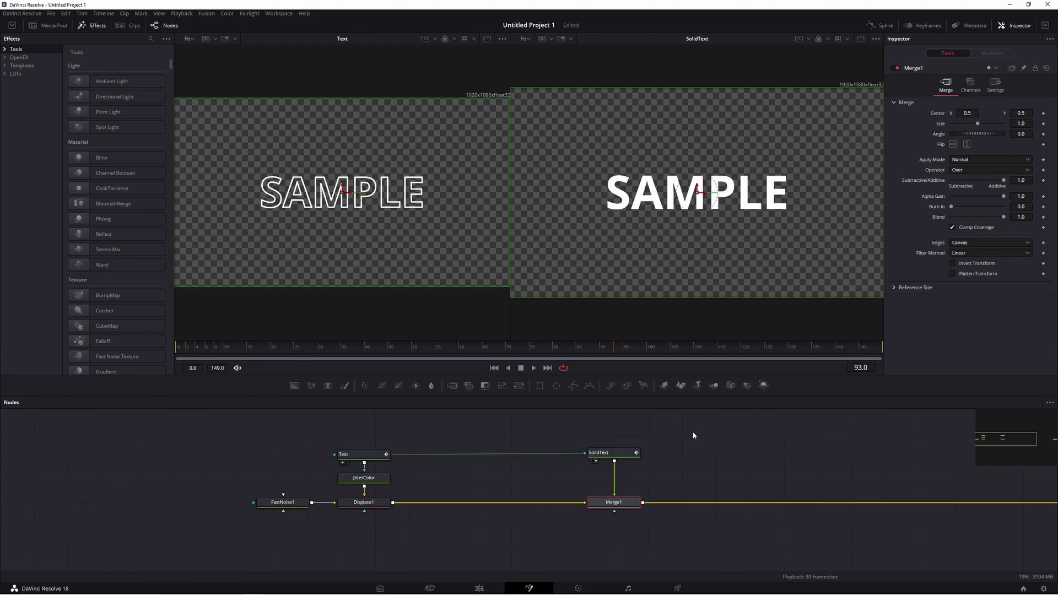
{"action": "left_click_drag", "start_coordinate": [731, 484], "coordinate": [651, 484]}
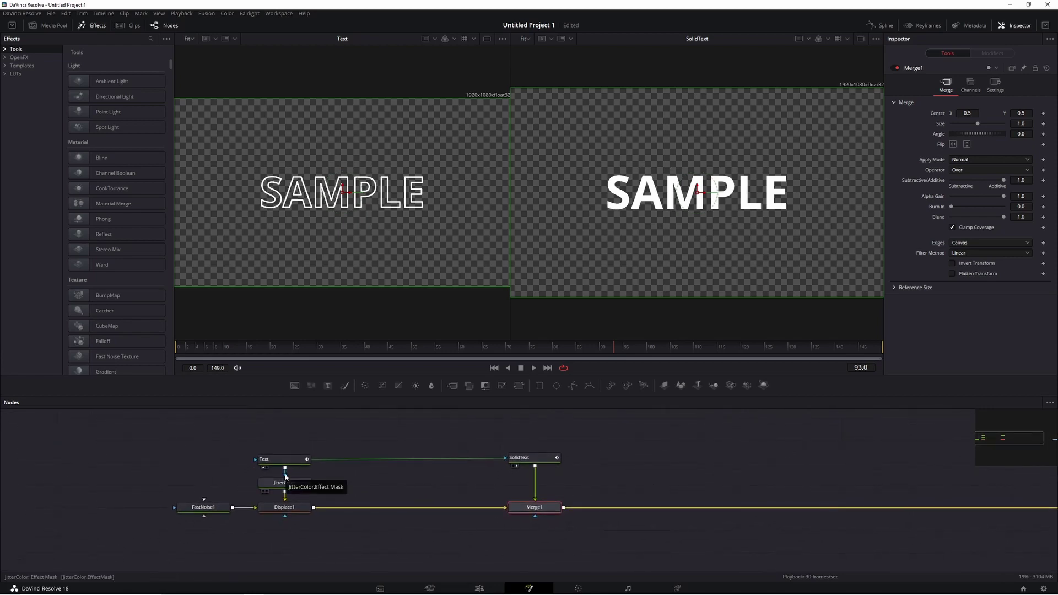
Play the title animation from the start and switch to a single viewer.
{"action": "key", "text": "Home"}
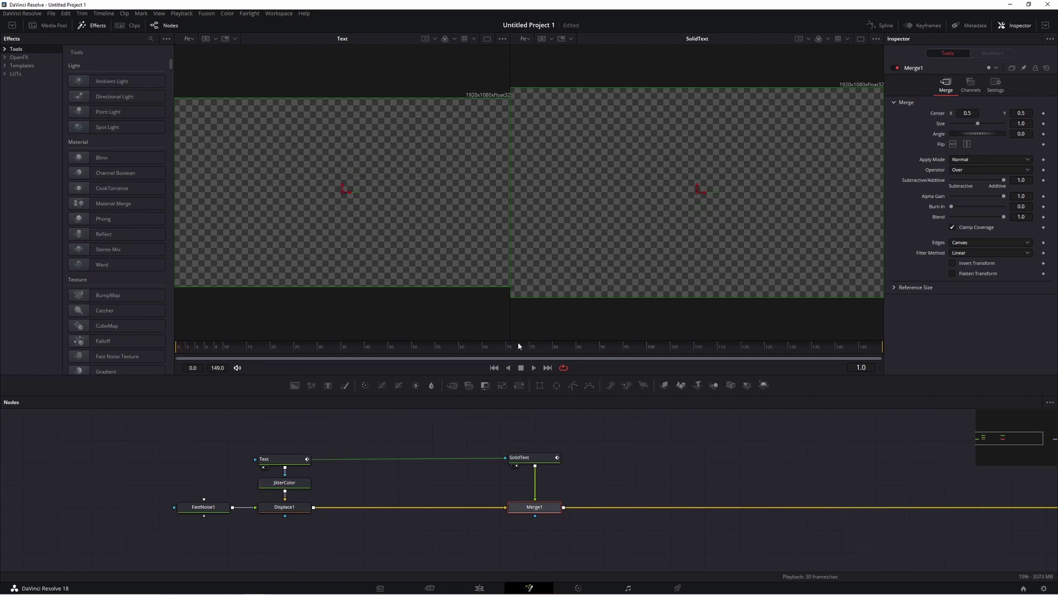
{"action": "left_click", "coordinate": [534, 368]}
{"action": "left_click", "coordinate": [860, 39]}
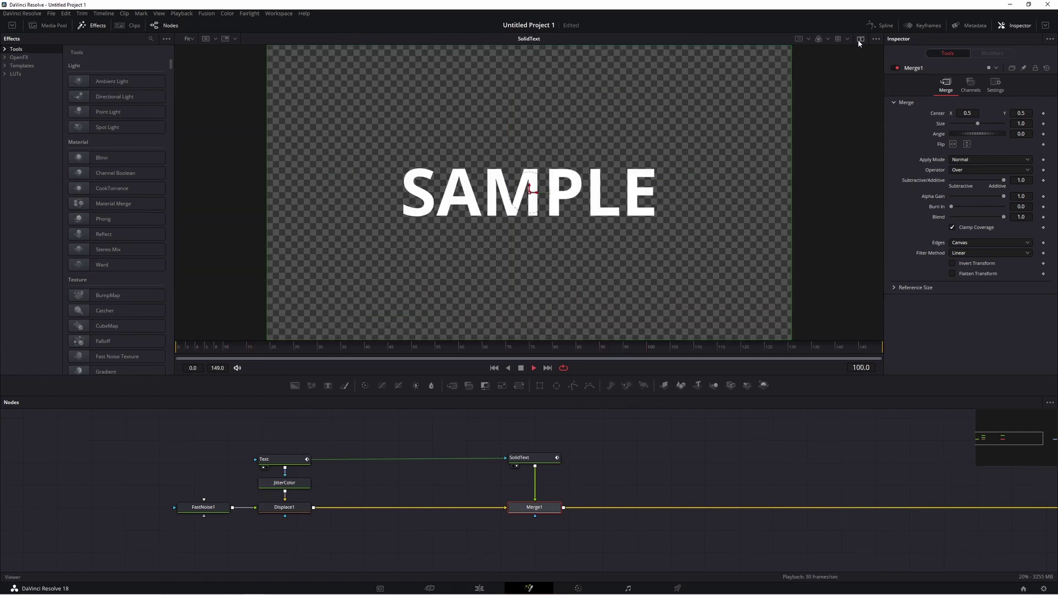
Load MediaOut1 into the viewer and stop the title playback at frame 102.
{"action": "left_click_drag", "start_coordinate": [919, 472], "coordinate": [608, 466]}
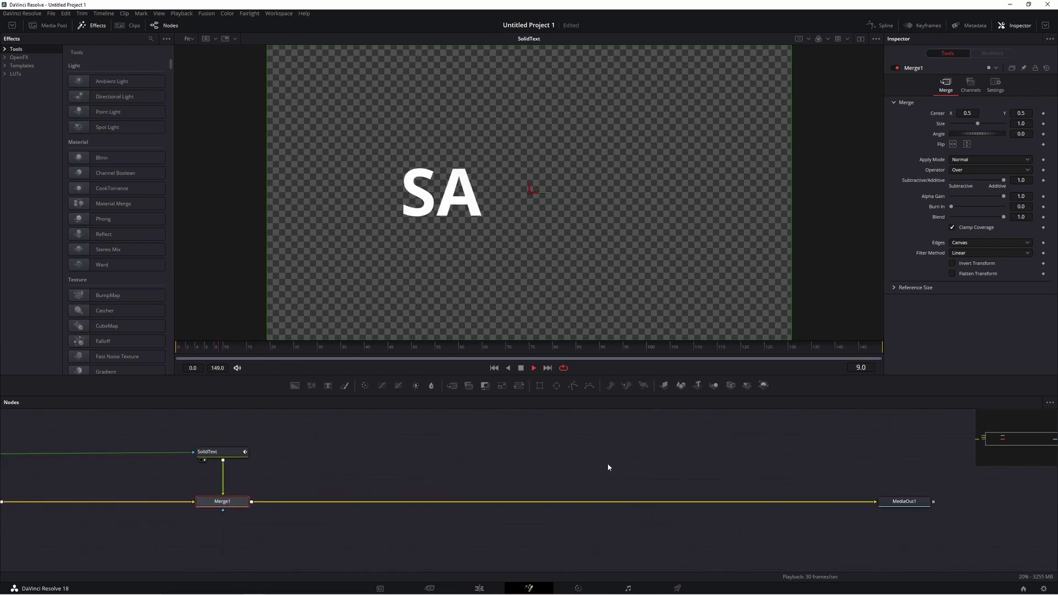
{"action": "left_click", "coordinate": [883, 509]}
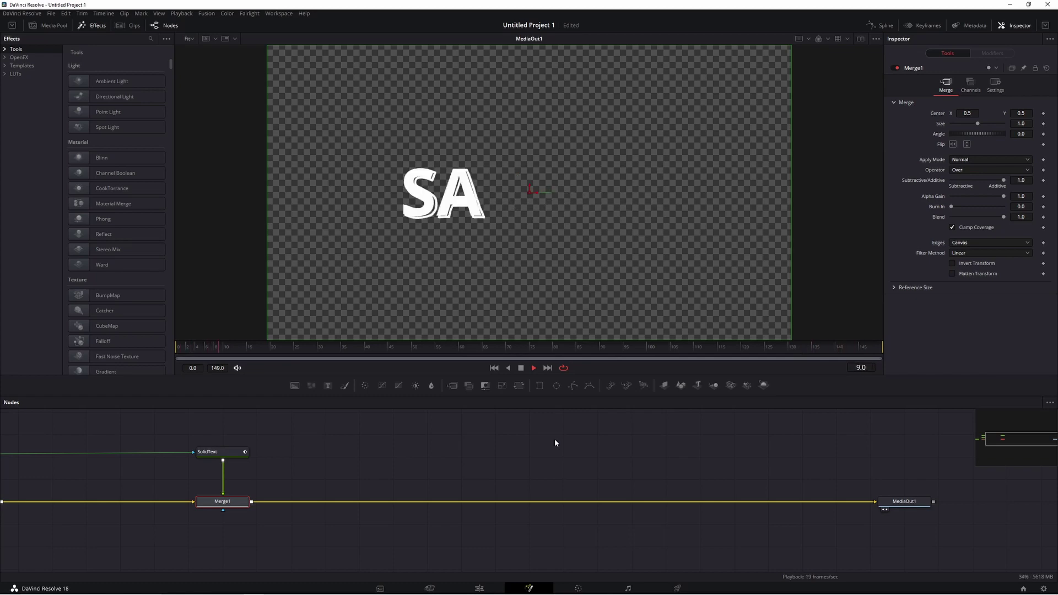
{"action": "left_click_drag", "start_coordinate": [529, 444], "coordinate": [838, 444]}
{"action": "left_click", "coordinate": [520, 368]}
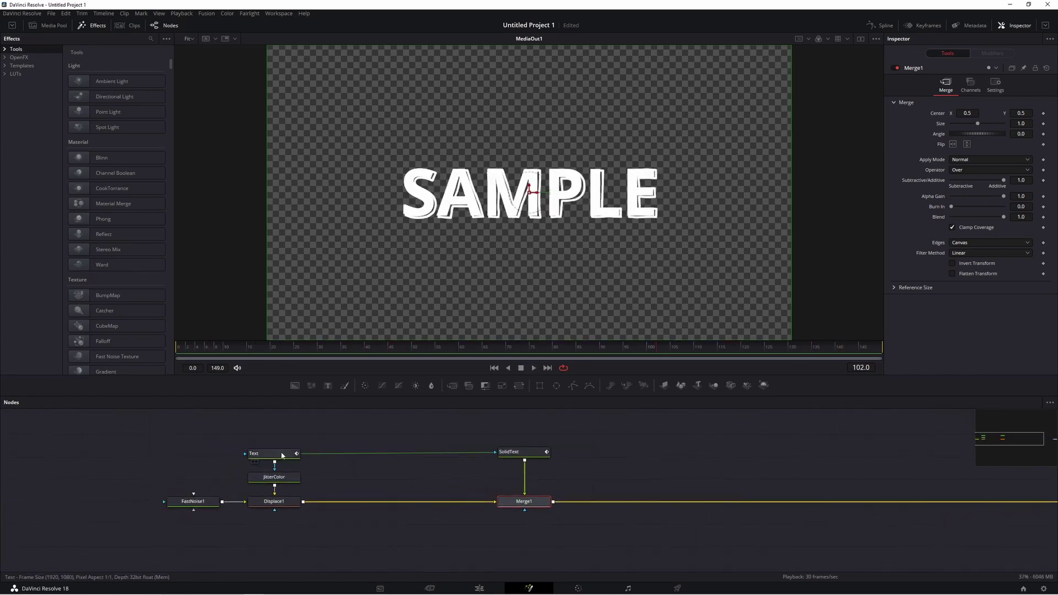
Recolour the Text node's shading fill orange with red 0.984, green 0.417 and blue 0.063, select SolidText, and scrub to frame 56.
{"action": "left_click", "coordinate": [282, 455]}
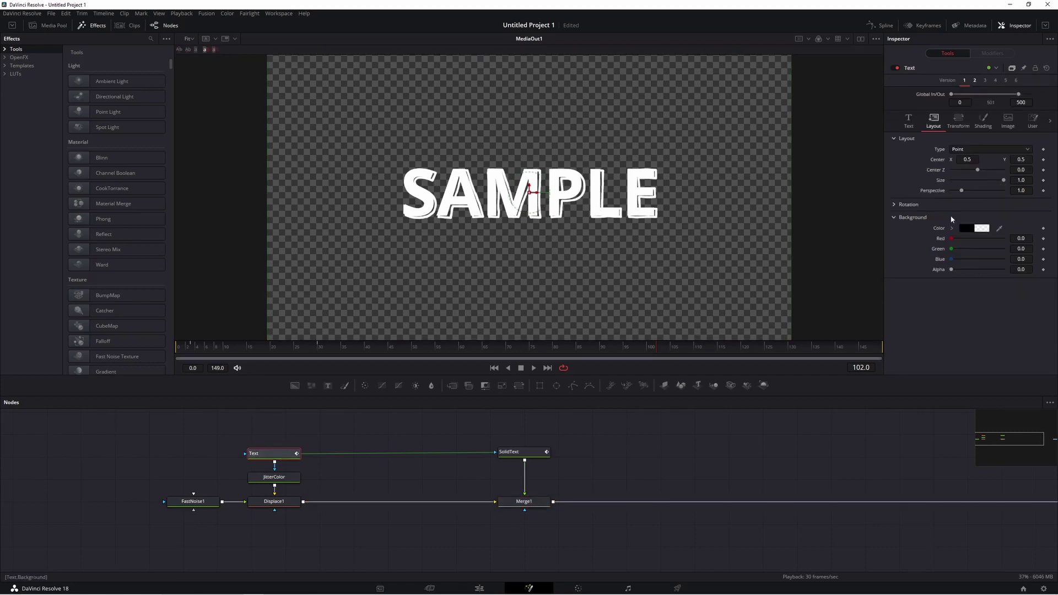
{"action": "left_click", "coordinate": [983, 120]}
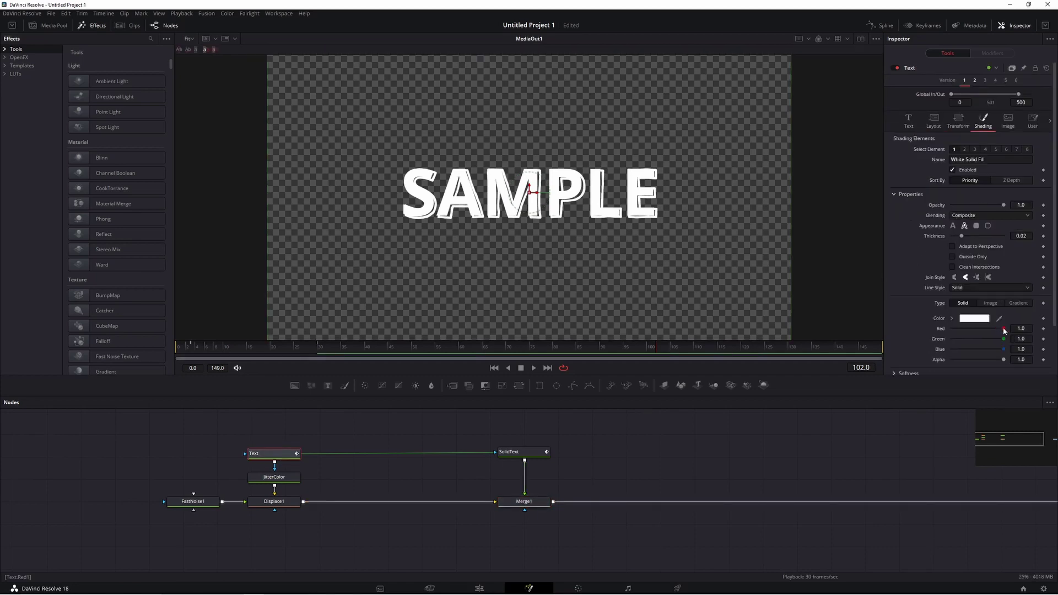
{"action": "left_click_drag", "start_coordinate": [1003, 328], "coordinate": [979, 332]}
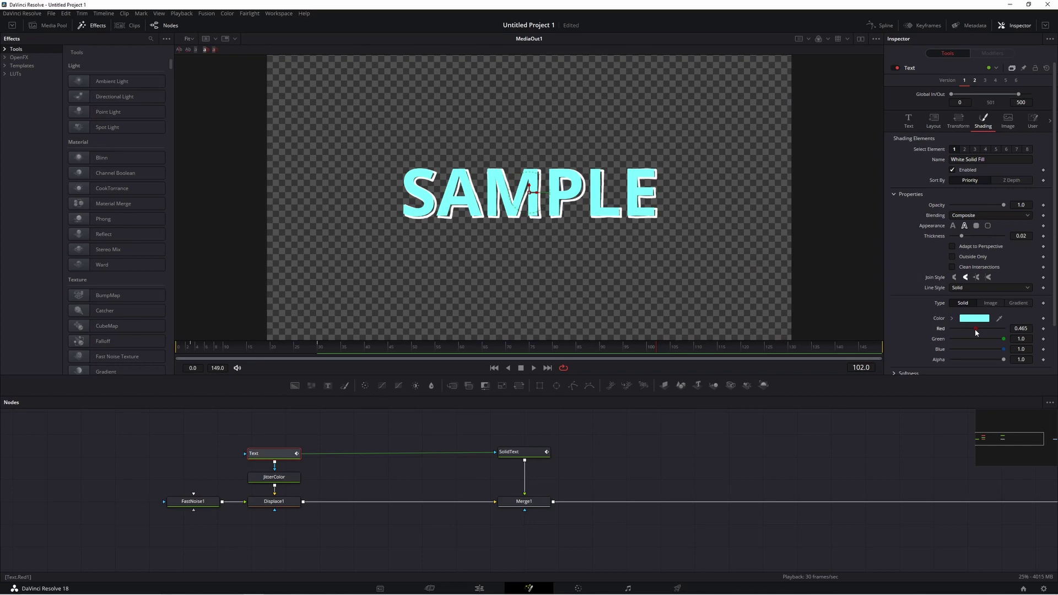
{"action": "left_click", "coordinate": [520, 452]}
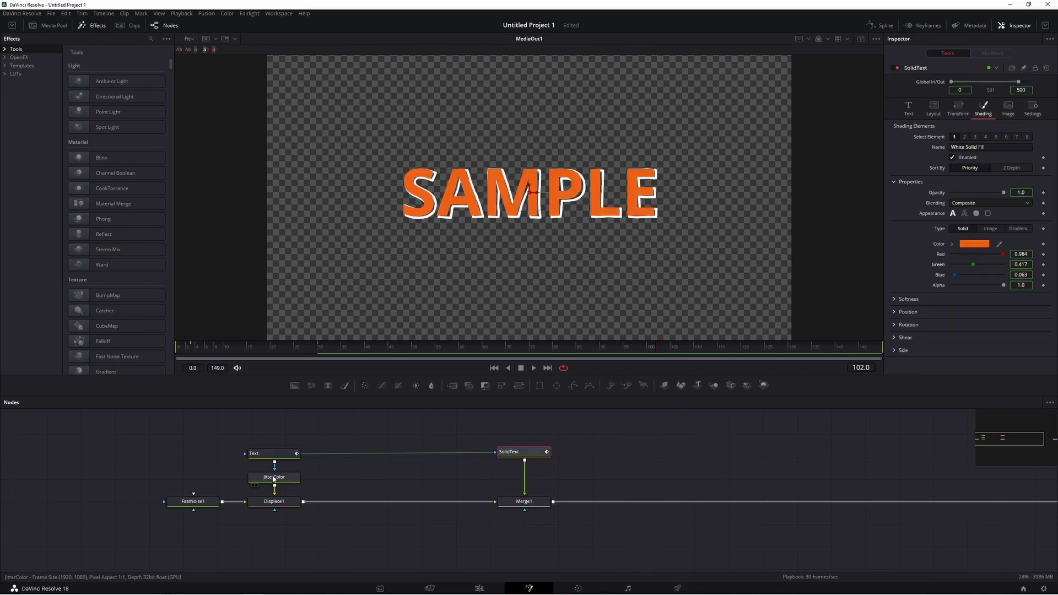
{"action": "left_click_drag", "start_coordinate": [401, 352], "coordinate": [441, 356]}
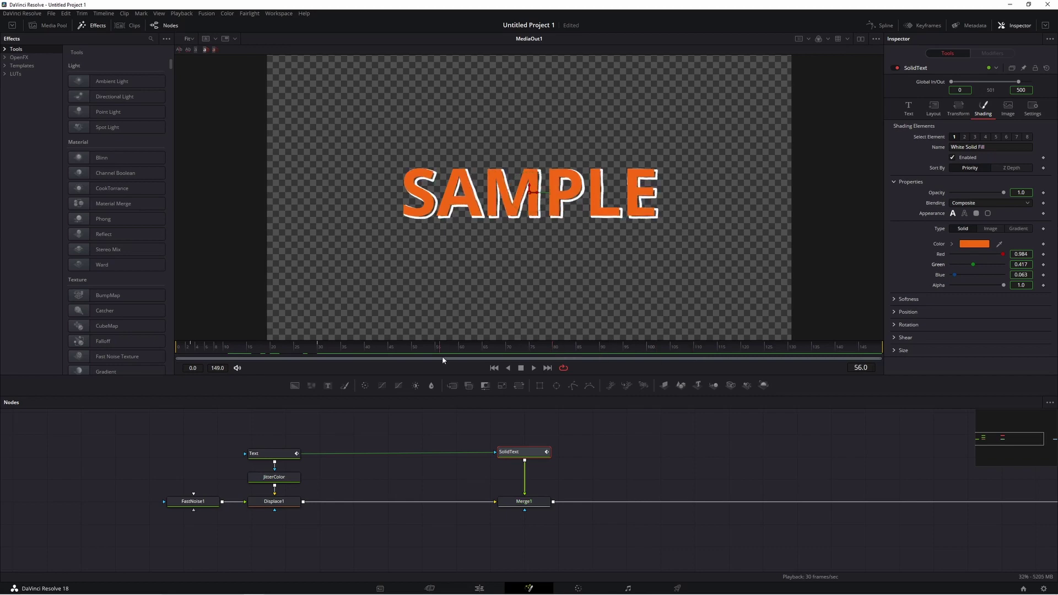
Set Displace1's Y Refraction to 0.01 and X Refraction to -0.011, and play the title from near the start.
{"action": "left_click", "coordinate": [263, 502]}
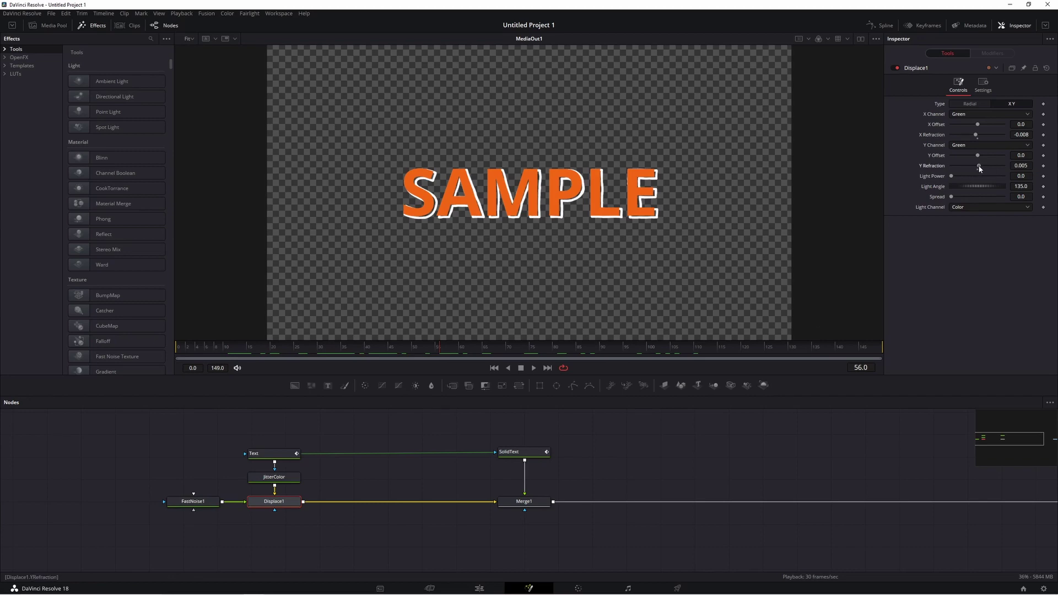
{"action": "left_click_drag", "start_coordinate": [979, 166], "coordinate": [980, 165]}
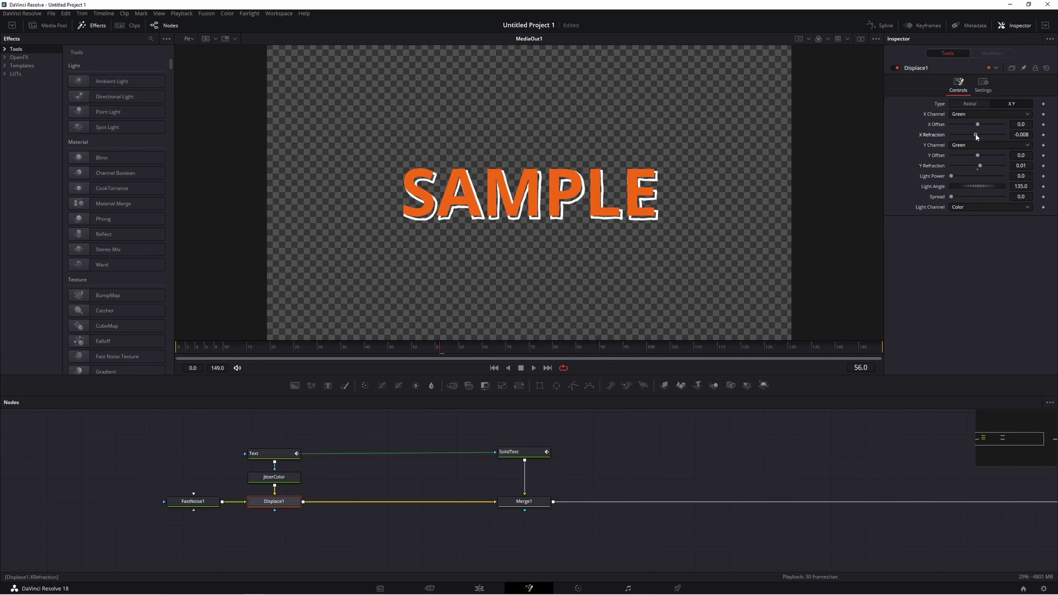
{"action": "left_click_drag", "start_coordinate": [976, 138], "coordinate": [974, 137]}
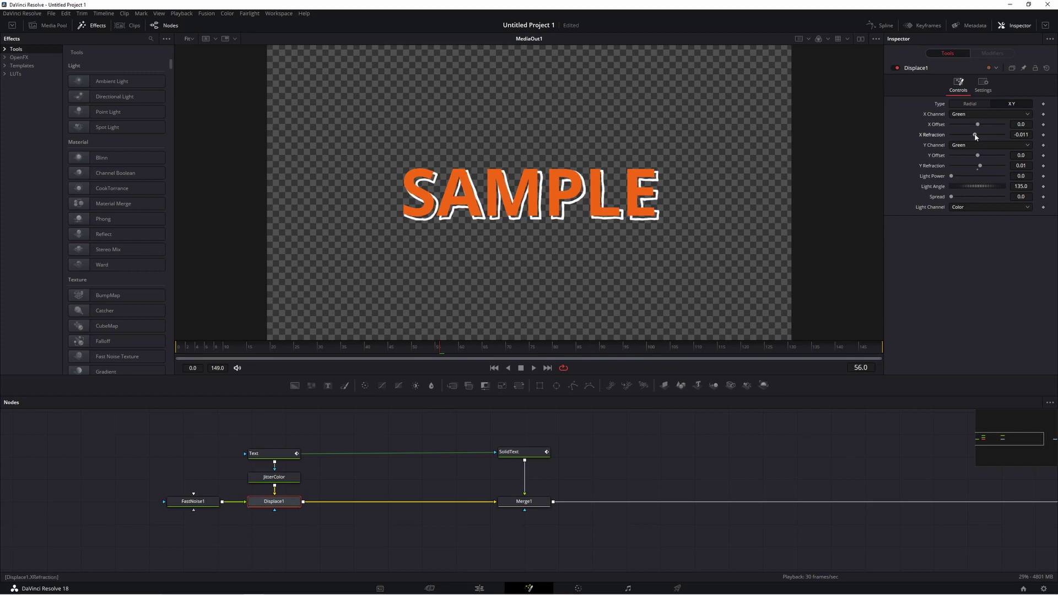
{"action": "left_click", "coordinate": [193, 348]}
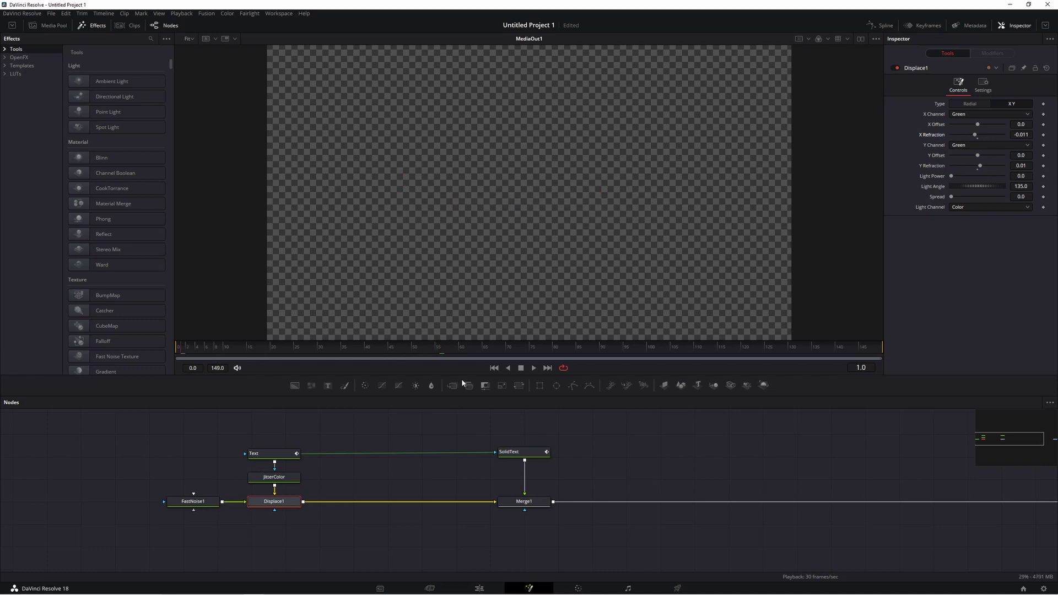
{"action": "left_click", "coordinate": [534, 368]}
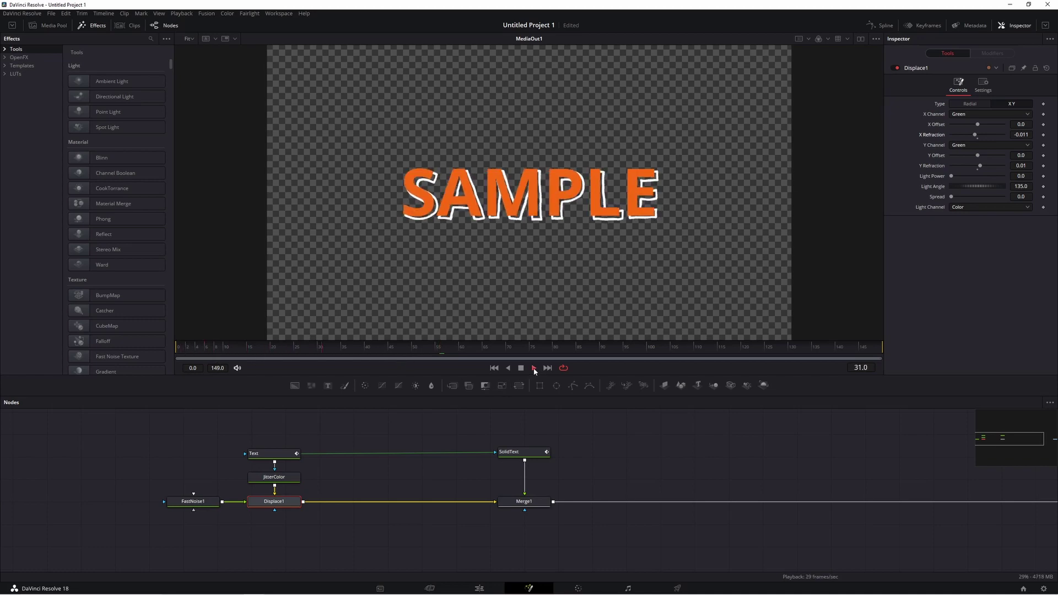
{"action": "left_click", "coordinate": [521, 368]}
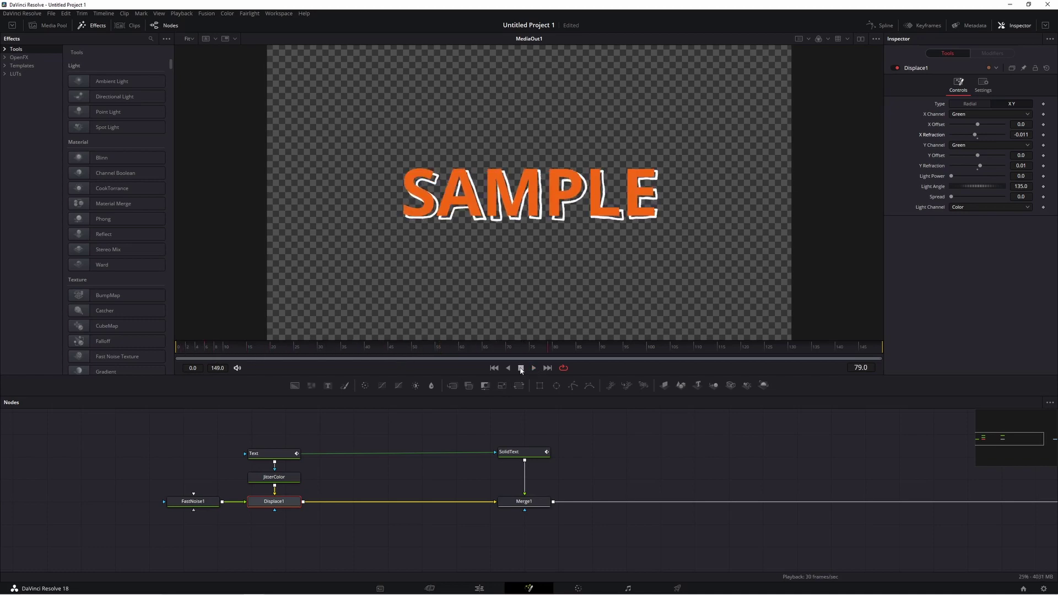
Strengthen Displace1 to a Y Refraction of 0.035 and an X Refraction of -0.058, and replay the title animation.
{"action": "left_click_drag", "start_coordinate": [980, 167], "coordinate": [962, 137]}
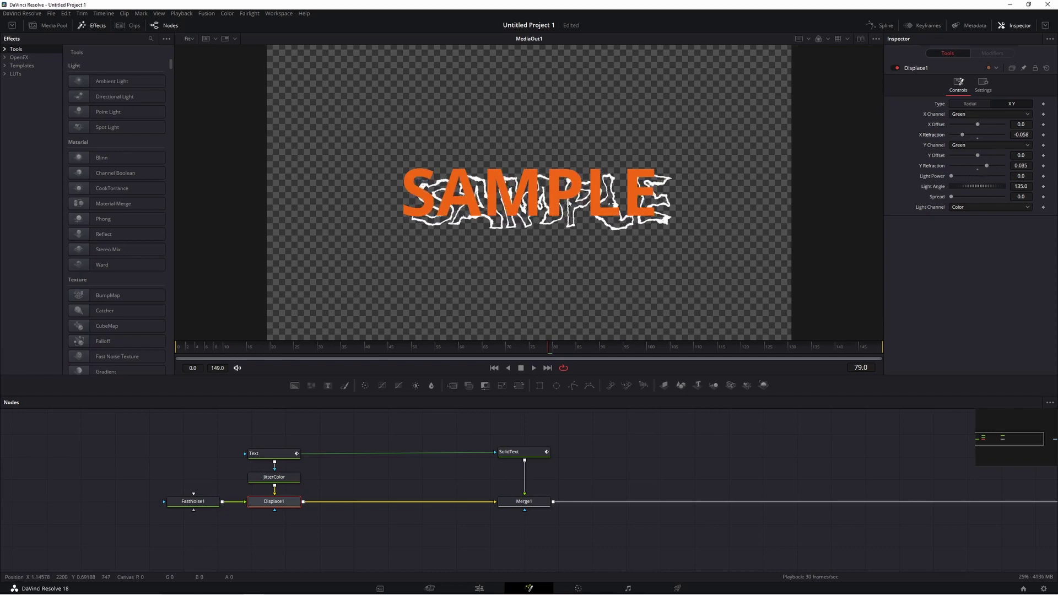
{"action": "left_click", "coordinate": [187, 348]}
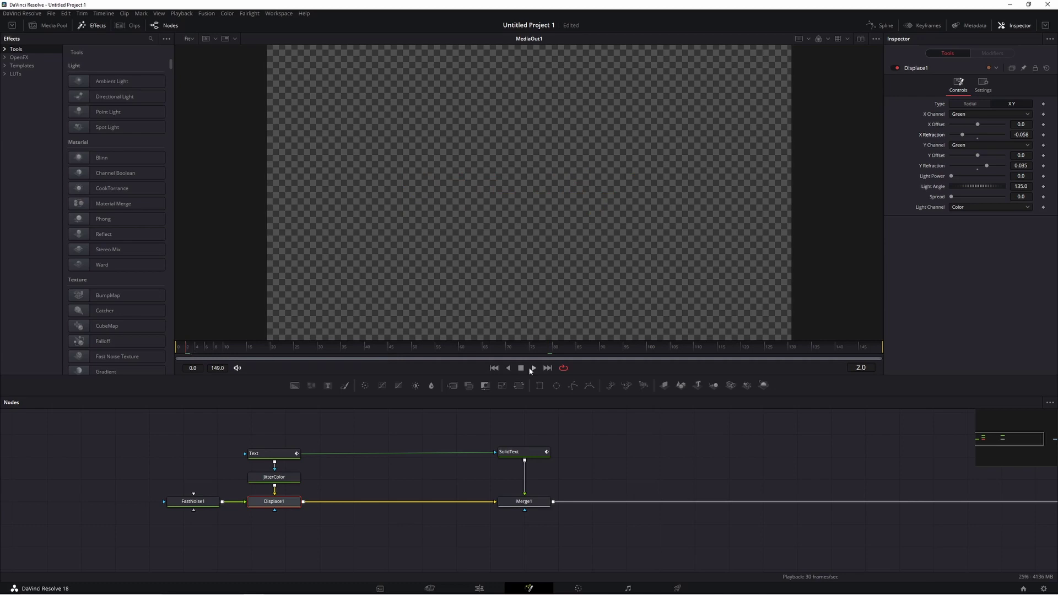
{"action": "left_click", "coordinate": [534, 368]}
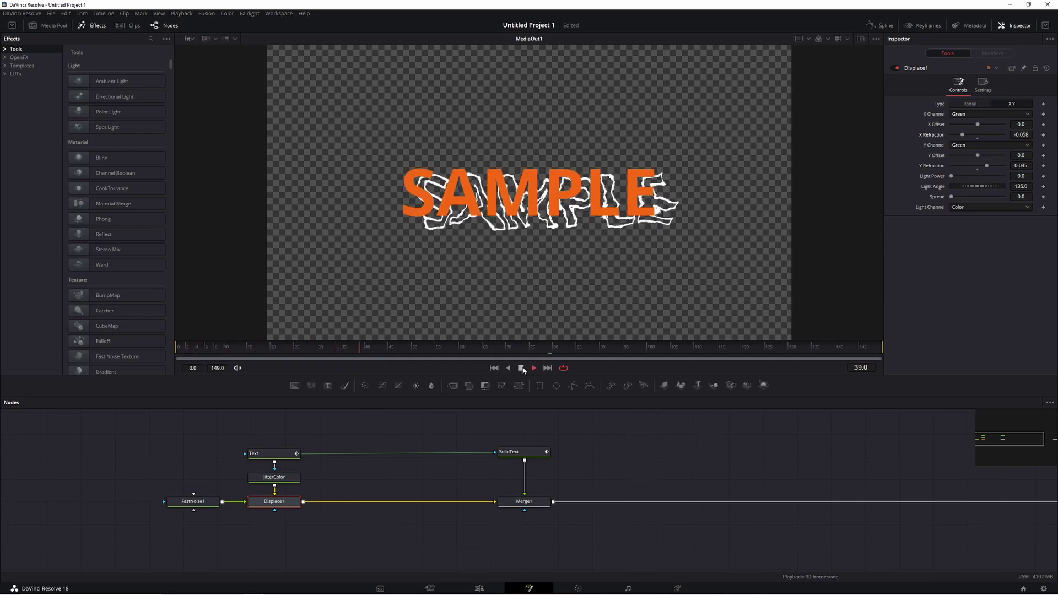
{"action": "left_click", "coordinate": [521, 368]}
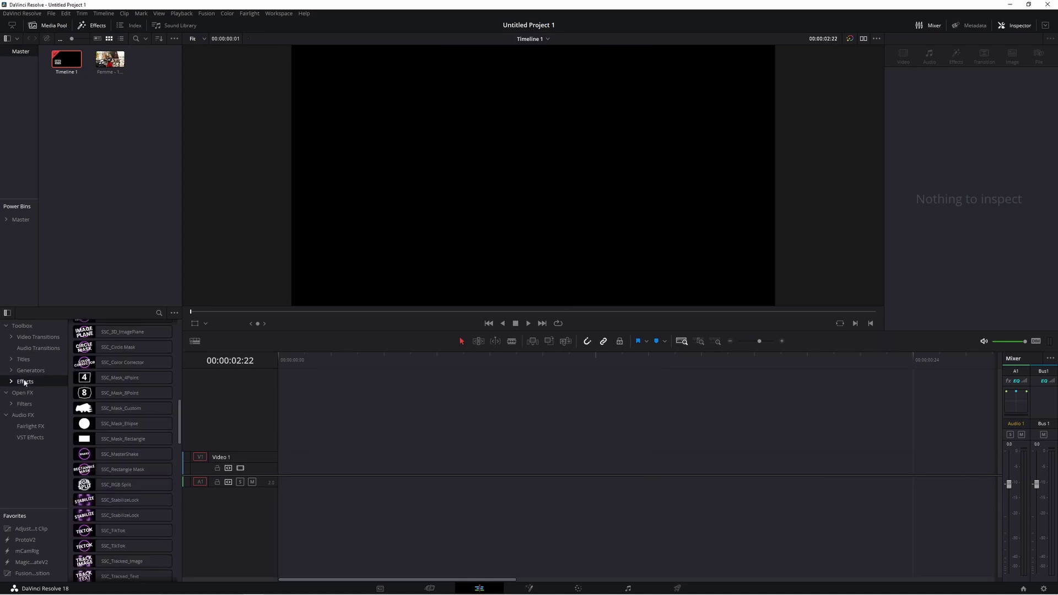
Add a Fusion Composition effect at the start of the empty Video 1 track.
{"action": "left_click", "coordinate": [25, 383]}
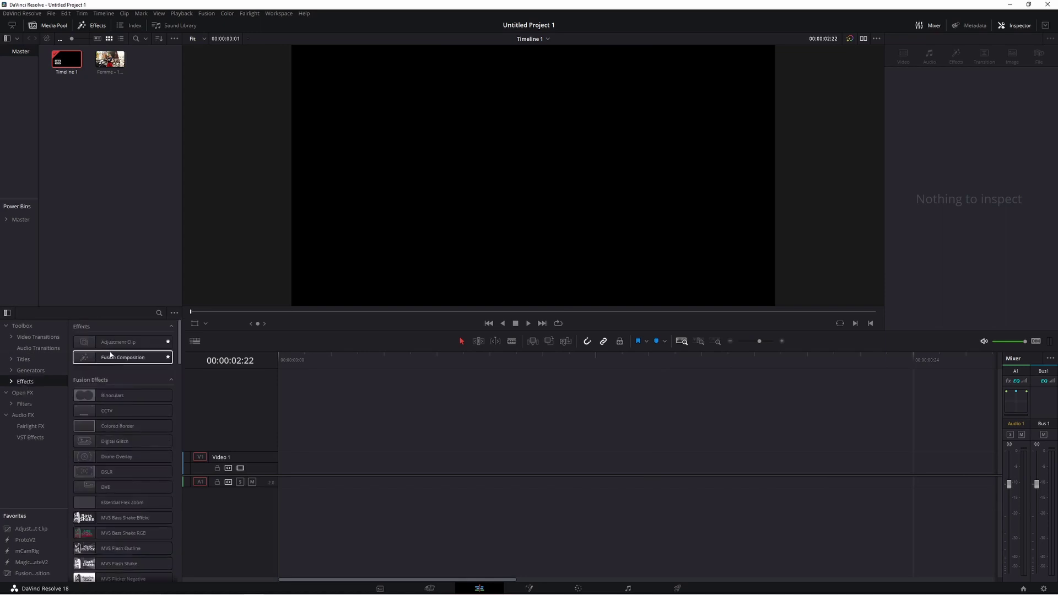
{"action": "left_click", "coordinate": [107, 359]}
{"action": "left_click_drag", "start_coordinate": [107, 361], "coordinate": [288, 470]}
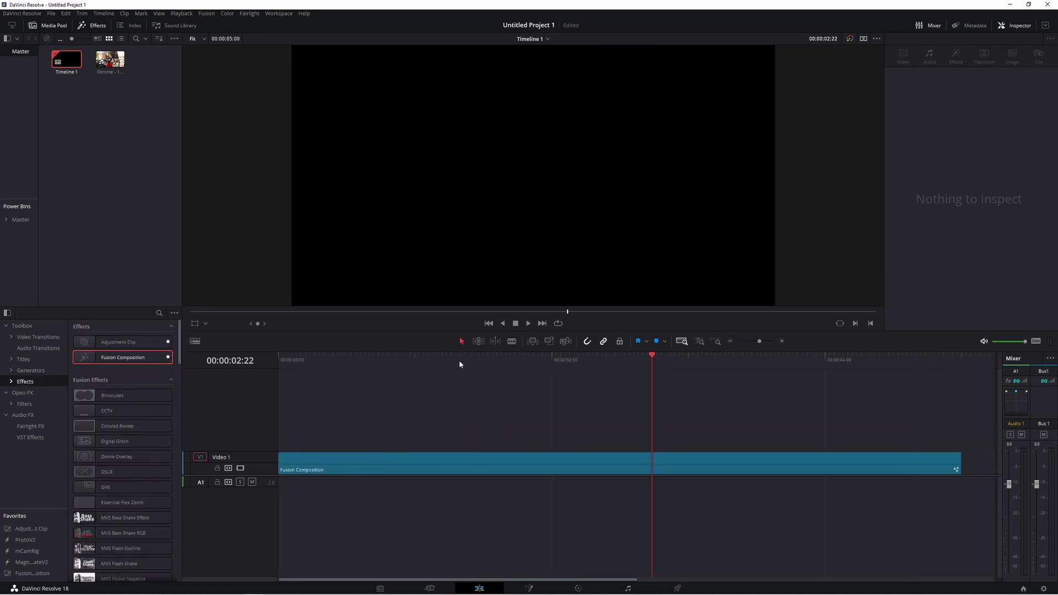
Open the new composition on the Fusion page and move its MediaOut1 node away to make room for other nodes.
{"action": "left_click", "coordinate": [472, 372]}
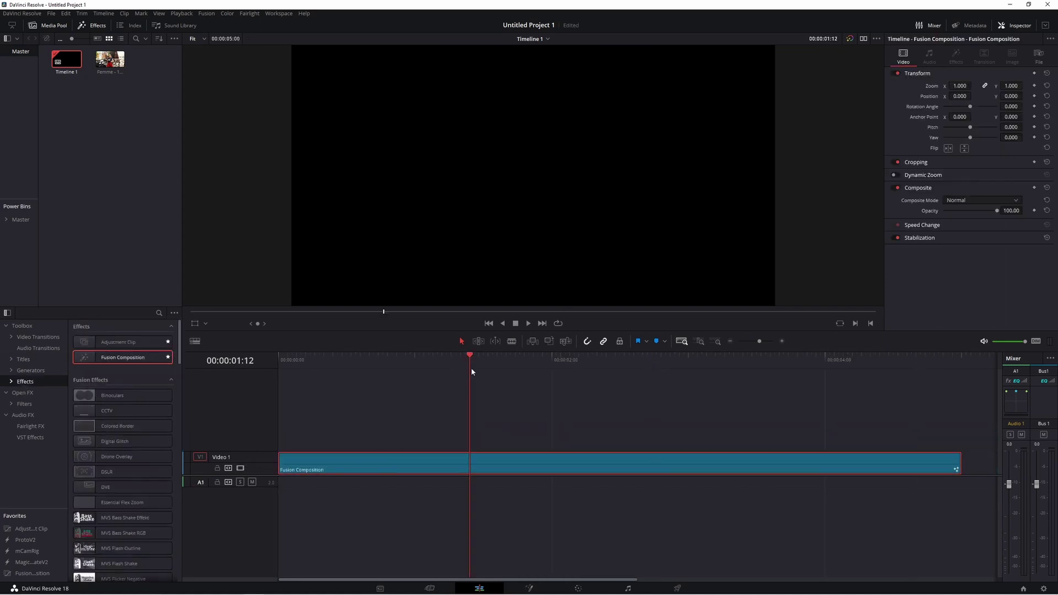
{"action": "left_click", "coordinate": [529, 588]}
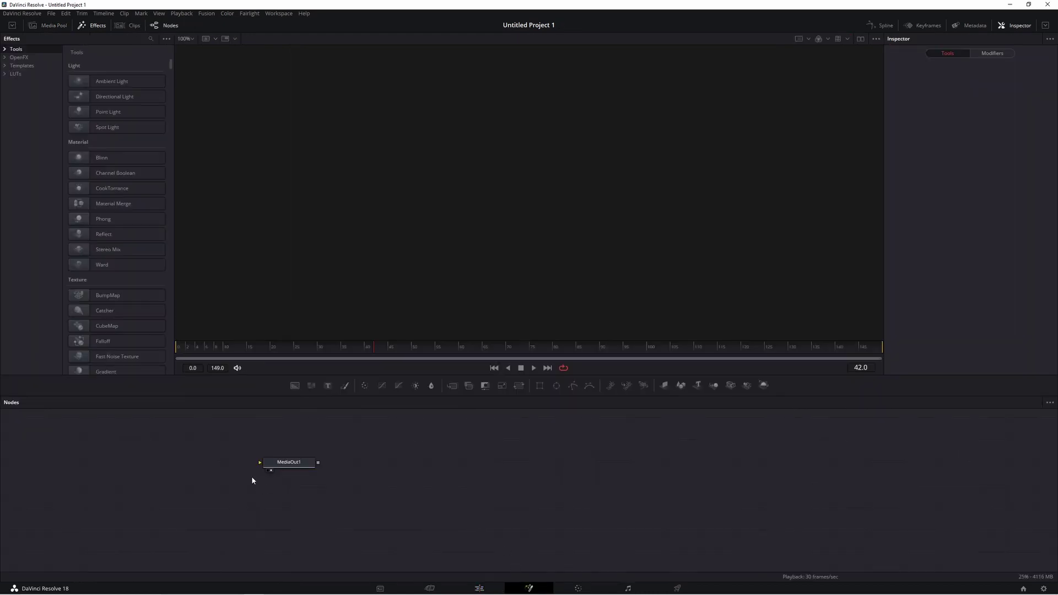
{"action": "left_click_drag", "start_coordinate": [278, 465], "coordinate": [830, 512]}
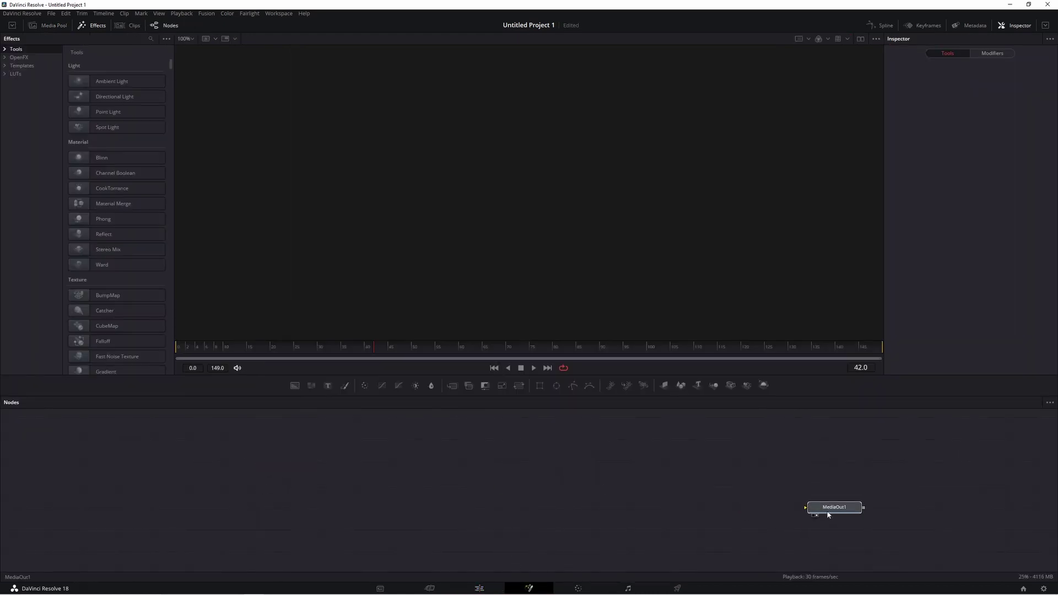
{"action": "left_click", "coordinate": [407, 480]}
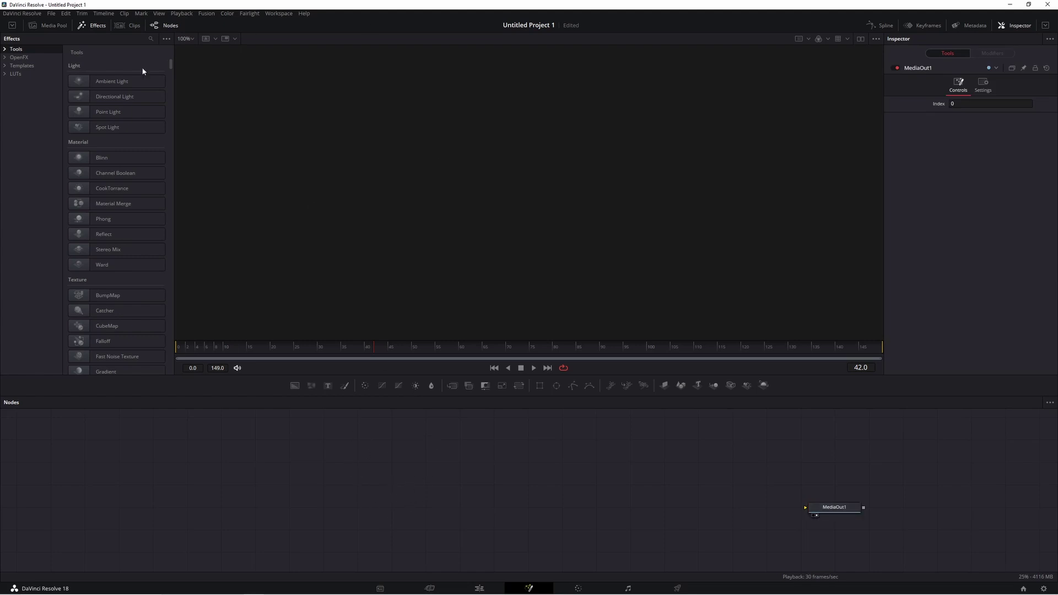
{"action": "left_click", "coordinate": [94, 25]}
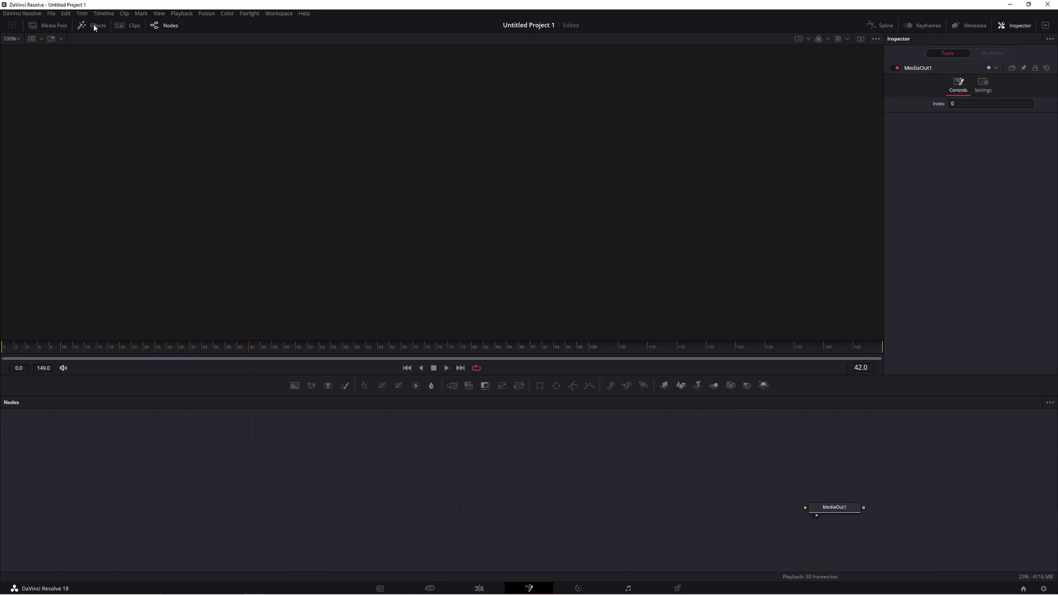
{"action": "left_click", "coordinate": [93, 25]}
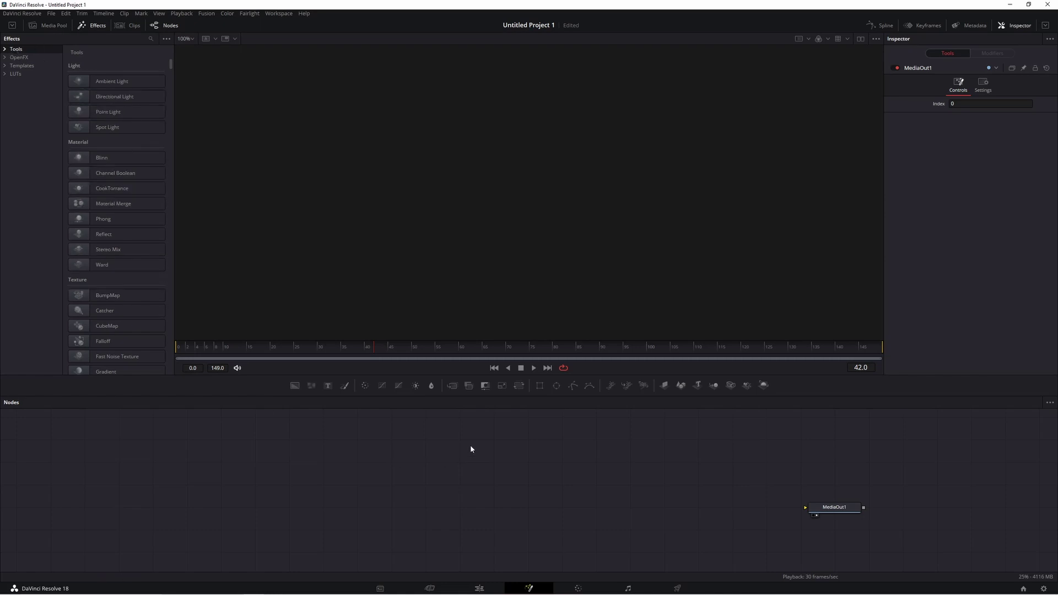
{"action": "key", "text": "shift+space"}
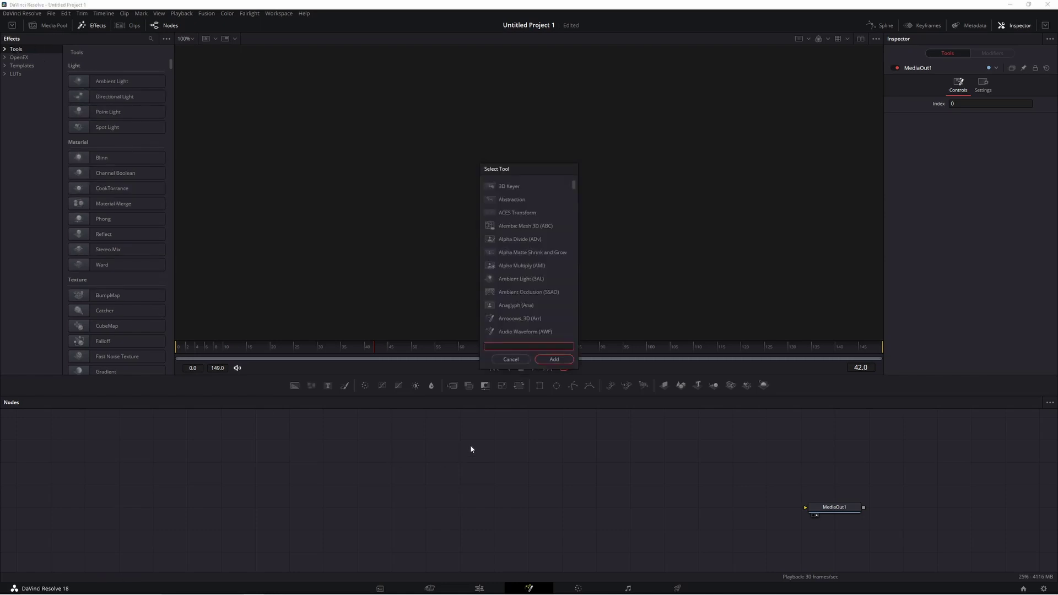
{"action": "left_click", "coordinate": [511, 359]}
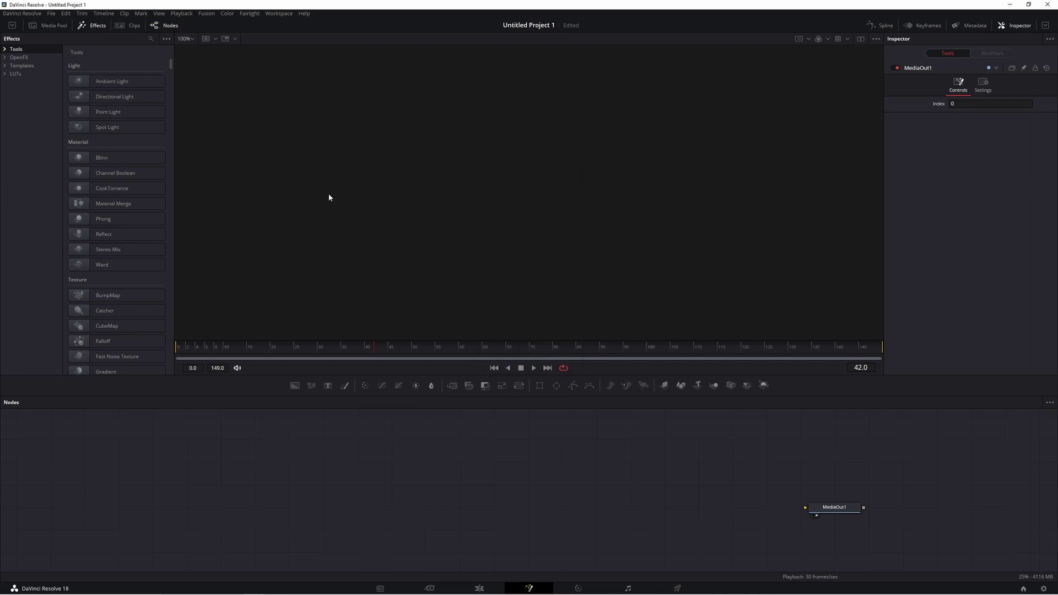
Browse the Fusion template categories and show the Lens Flares templates.
{"action": "left_click", "coordinate": [5, 66]}
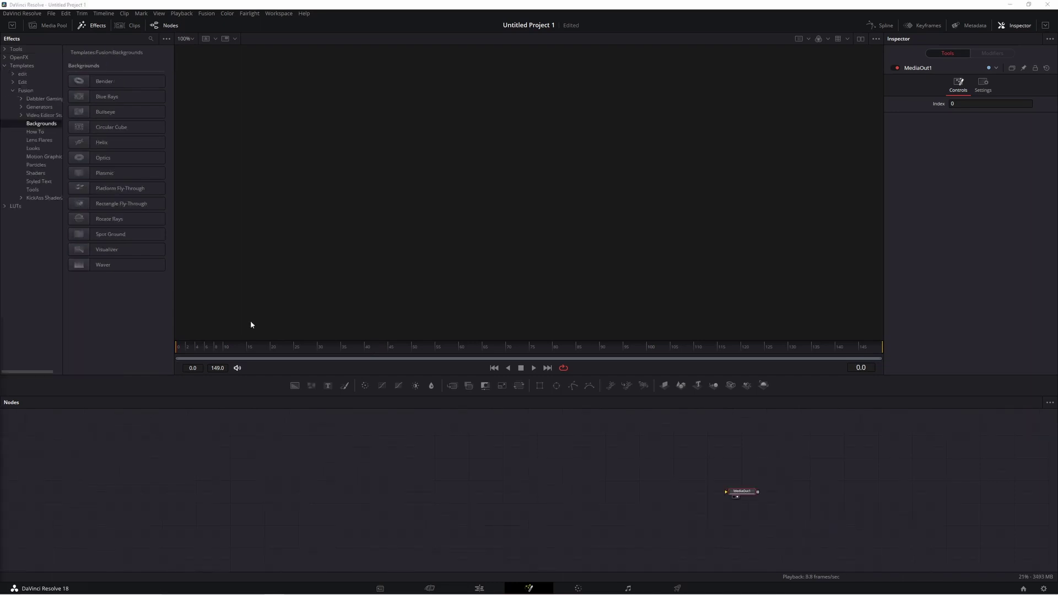
{"action": "left_click", "coordinate": [31, 133]}
{"action": "left_click", "coordinate": [36, 141]}
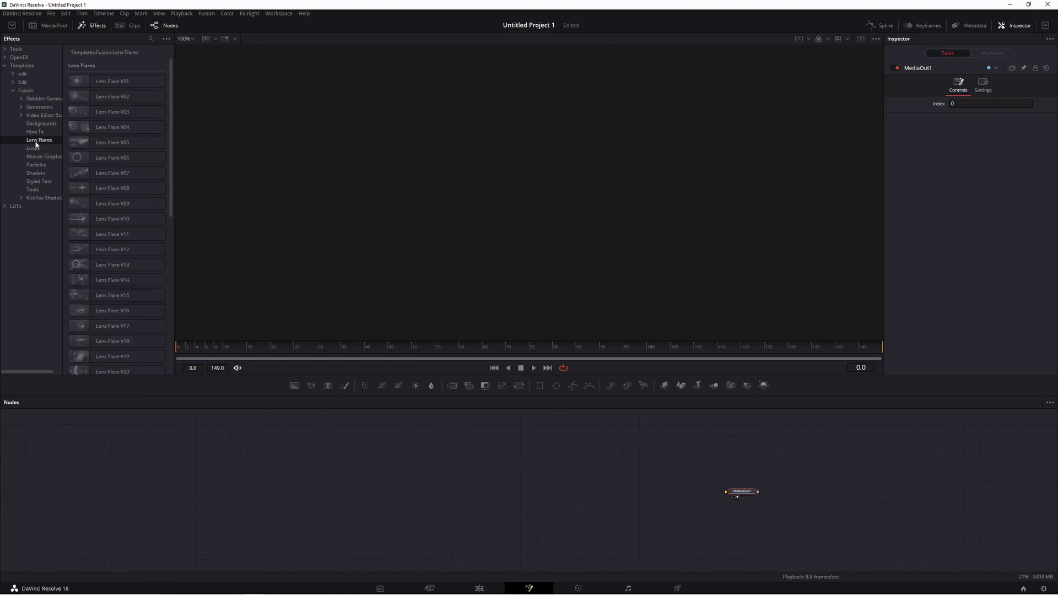
{"action": "left_click", "coordinate": [36, 146]}
{"action": "left_click", "coordinate": [35, 140]}
Add the Femme - 116433.mp4 clip to the node graph and insert the Lens Flare V07 template between it and MediaOut1.
{"action": "left_click", "coordinate": [49, 26]}
{"action": "left_click_drag", "start_coordinate": [143, 63], "coordinate": [375, 488]}
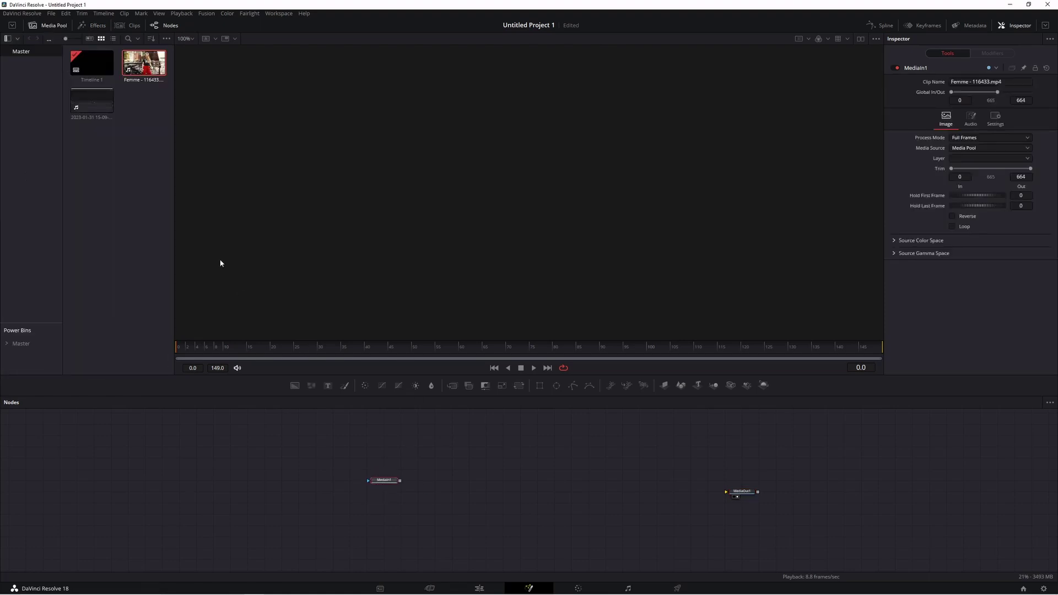
{"action": "left_click", "coordinate": [94, 26]}
{"action": "left_click_drag", "start_coordinate": [113, 172], "coordinate": [749, 498]}
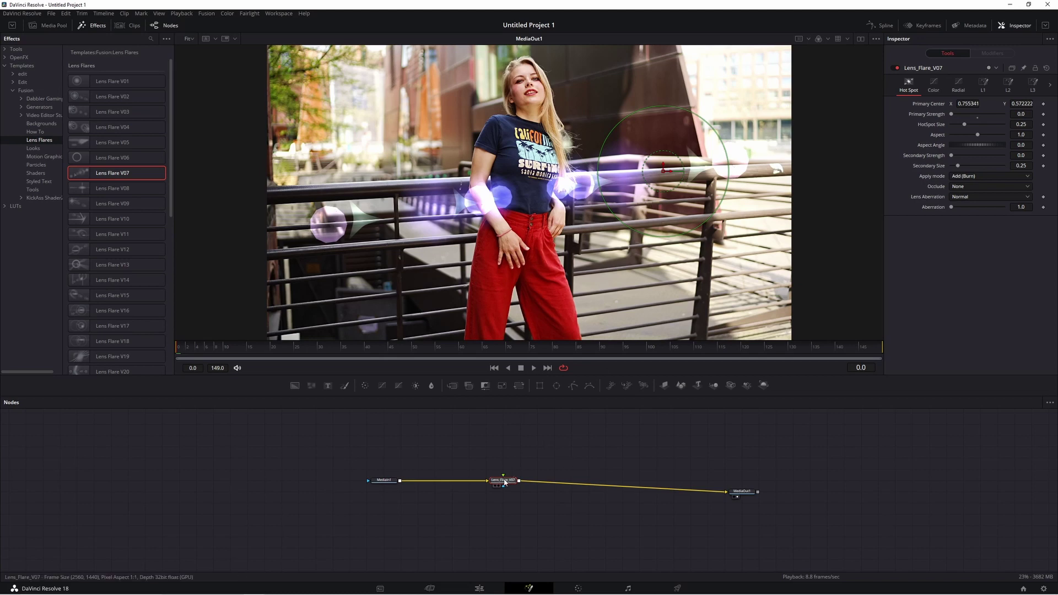
Review Lens_Flare_V07's Color, Radial and lens element settings, and delete that node together with MediaIn1.
{"action": "left_click", "coordinate": [934, 89]}
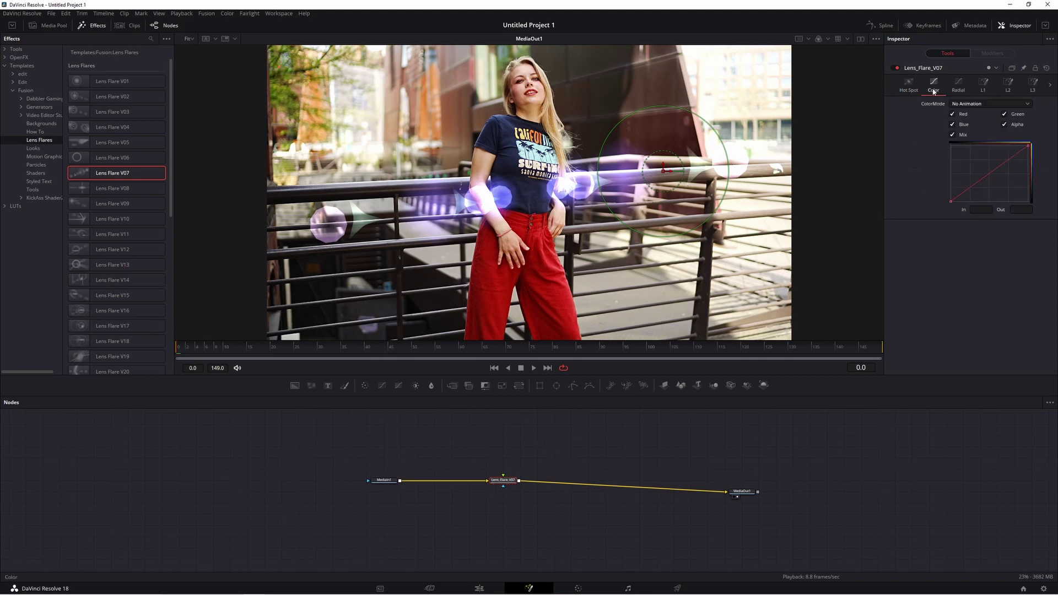
{"action": "left_click", "coordinate": [961, 90]}
{"action": "left_click", "coordinate": [983, 87]}
{"action": "left_click", "coordinate": [1033, 87]}
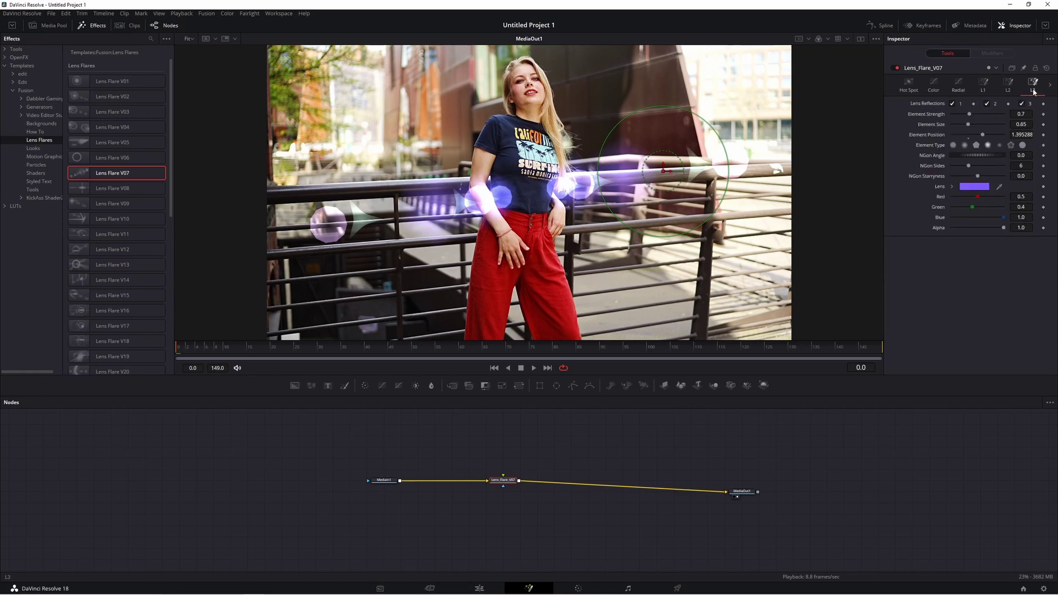
{"action": "left_click_drag", "start_coordinate": [609, 434], "coordinate": [346, 520]}
{"action": "key", "text": "Delete"}
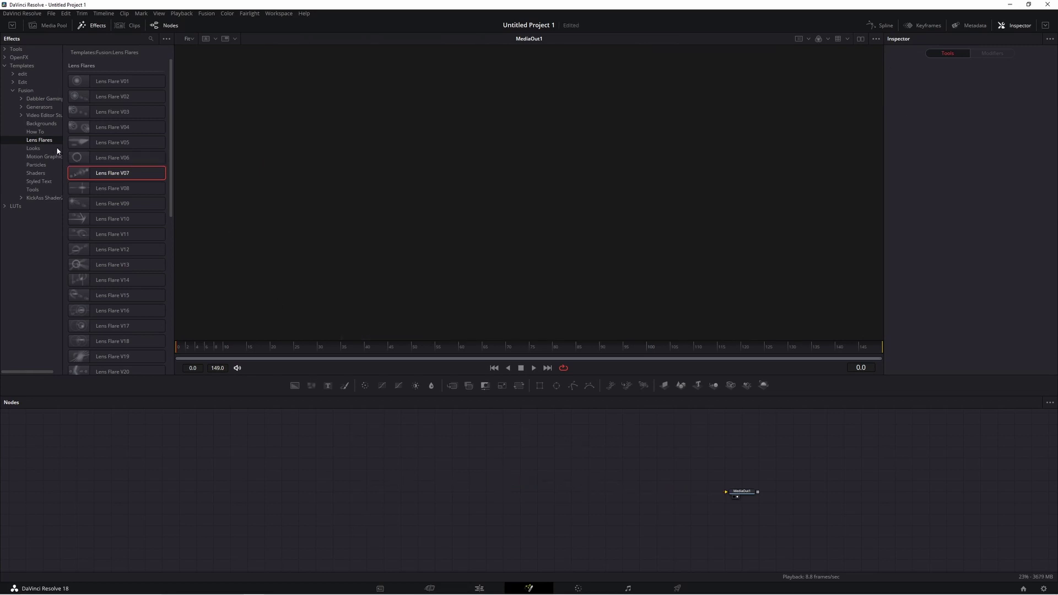
Add the Radar 2 motion graphics template connected to MediaOut1, and switch to dual viewers to compare its Ellipse2_1_1 node with the output.
{"action": "left_click", "coordinate": [33, 148]}
{"action": "left_click", "coordinate": [39, 155]}
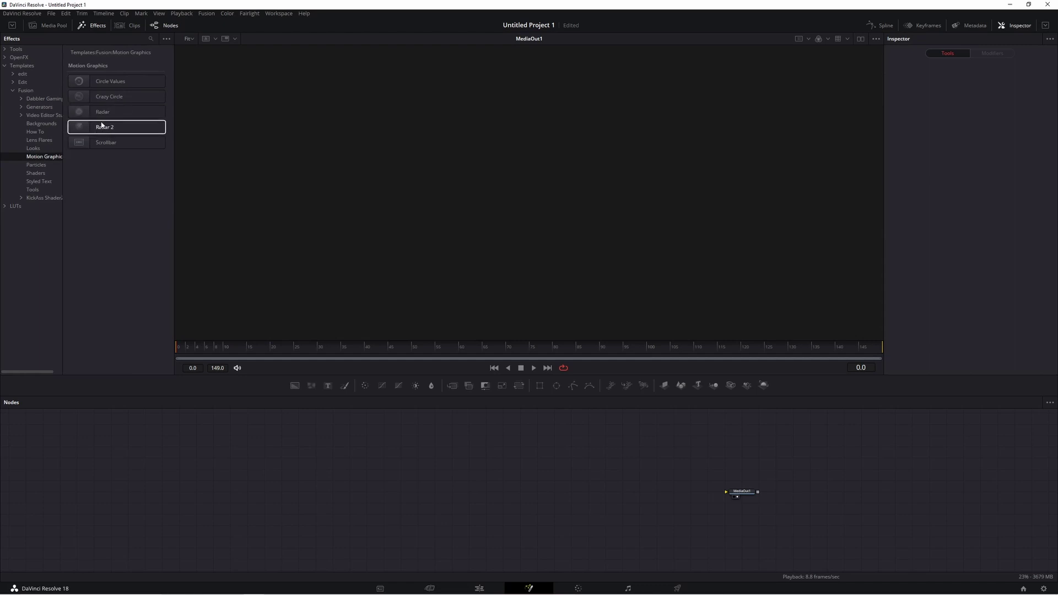
{"action": "left_click_drag", "start_coordinate": [102, 127], "coordinate": [823, 515]}
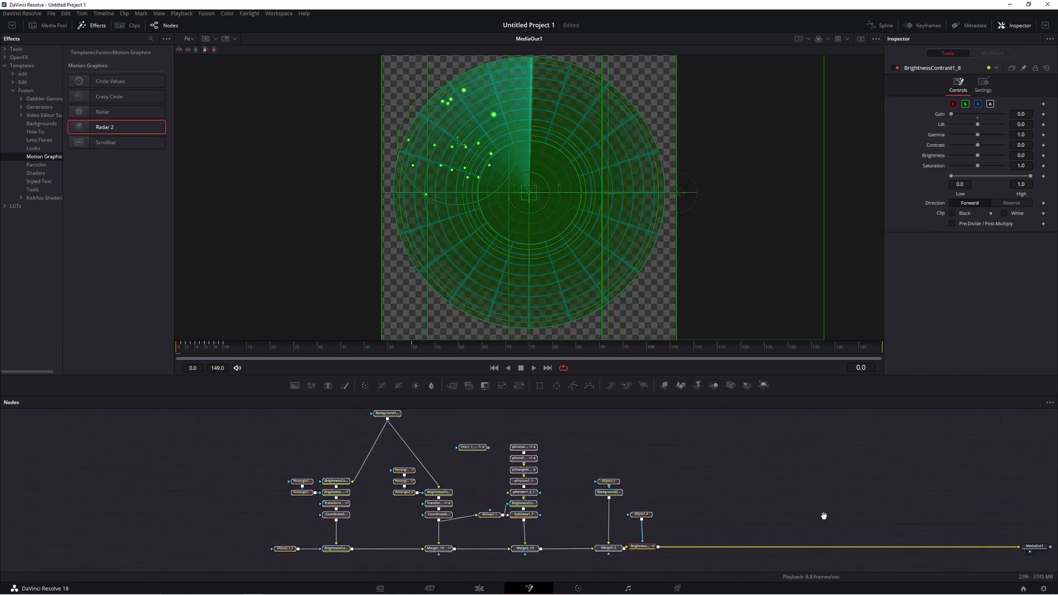
{"action": "left_click", "coordinate": [698, 488]}
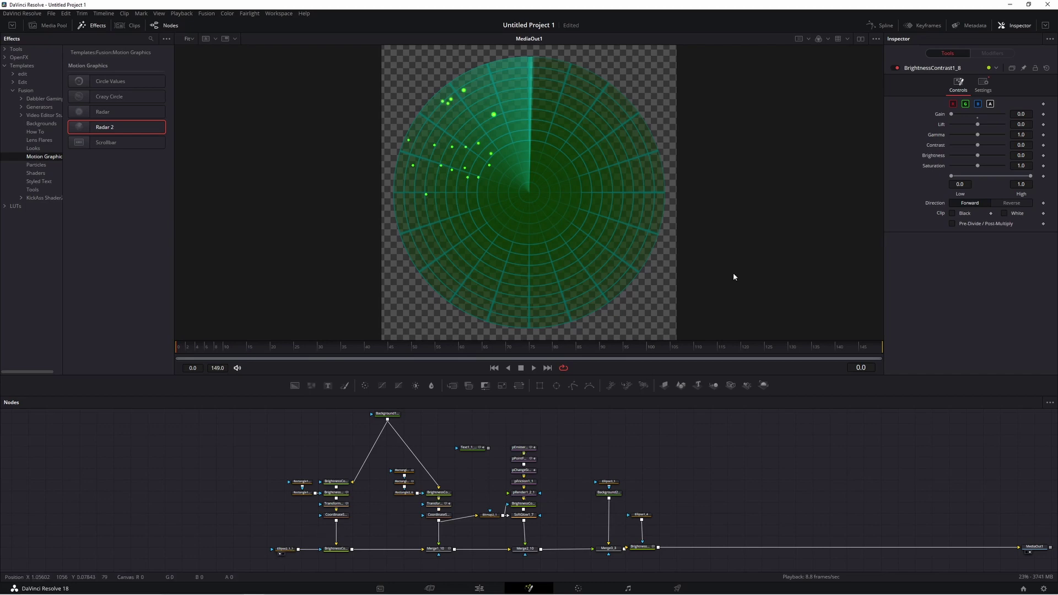
{"action": "left_click", "coordinate": [860, 38]}
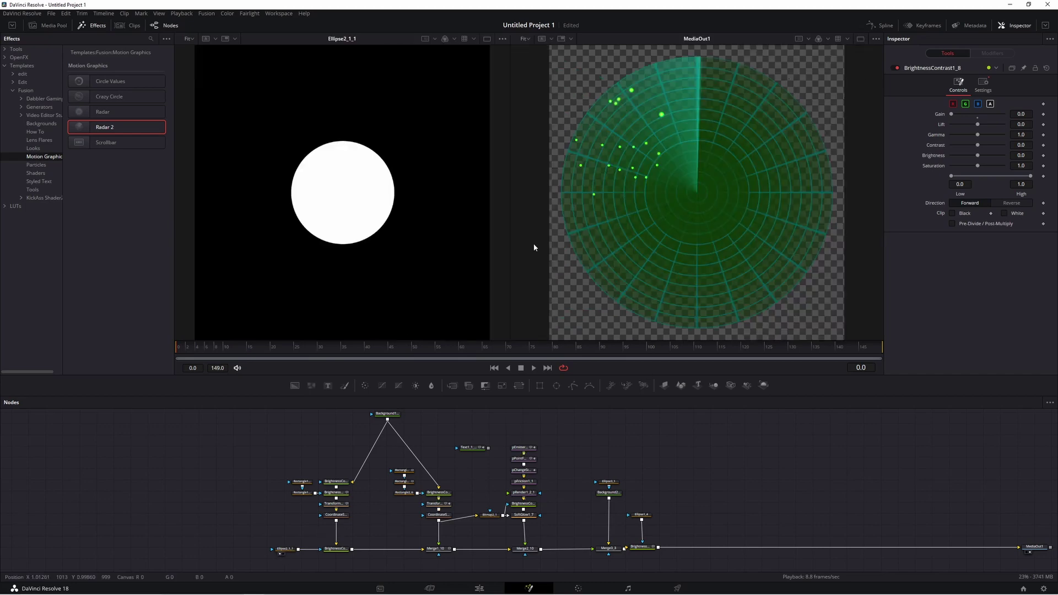
Add the Platform Fly-Through background template, connect its output to MediaOut1, and scrub the animation to frame 81.
{"action": "left_click", "coordinate": [38, 123]}
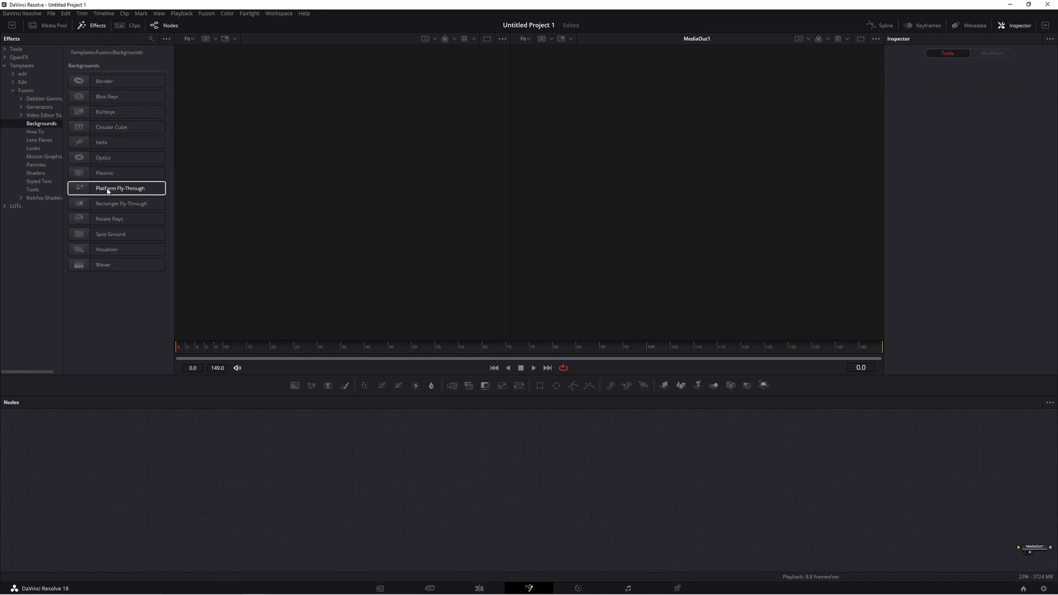
{"action": "left_click_drag", "start_coordinate": [97, 190], "coordinate": [420, 525]}
{"action": "left_click_drag", "start_coordinate": [543, 475], "coordinate": [1020, 498]}
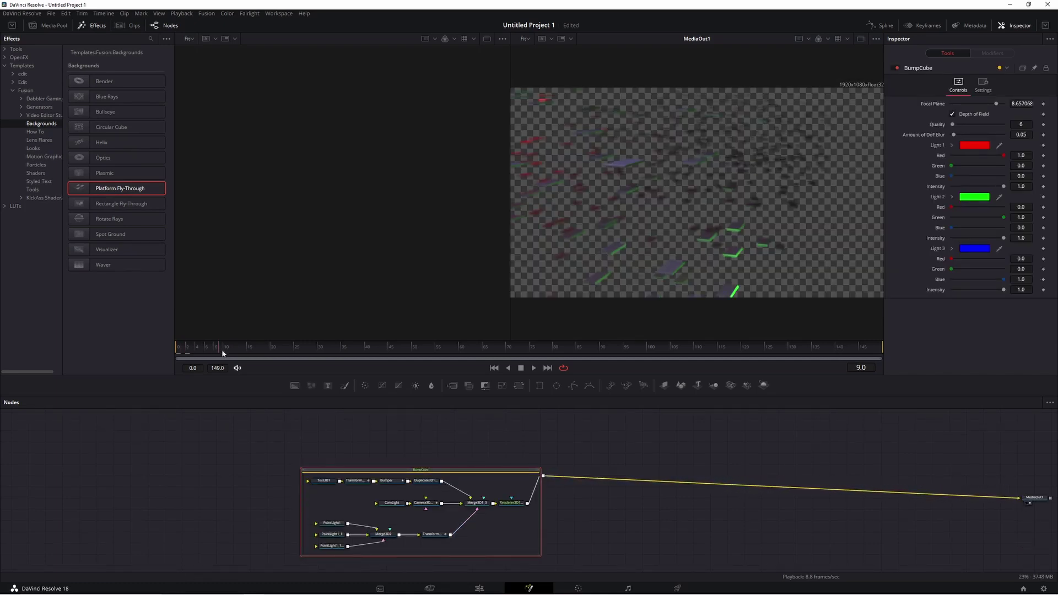
{"action": "left_click", "coordinate": [268, 353]}
{"action": "left_click_drag", "start_coordinate": [602, 341], "coordinate": [559, 337]}
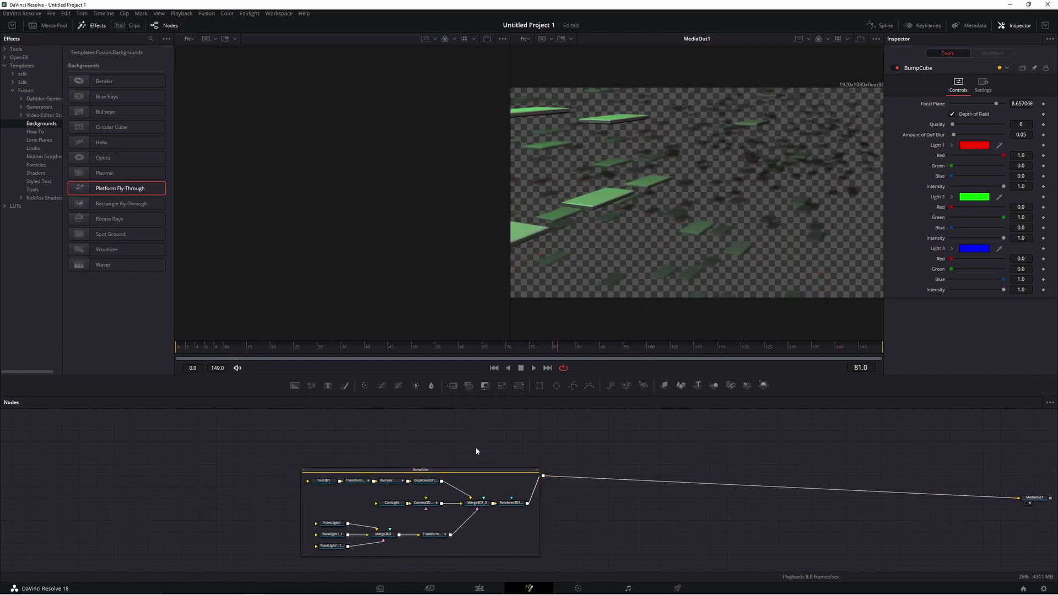
Inspect the template's point lights, and view Merge3D2 and Merge3D1_3 in the second viewer to examine the 3D scene from different angles.
{"action": "left_click", "coordinate": [327, 527]}
{"action": "left_click", "coordinate": [331, 534]}
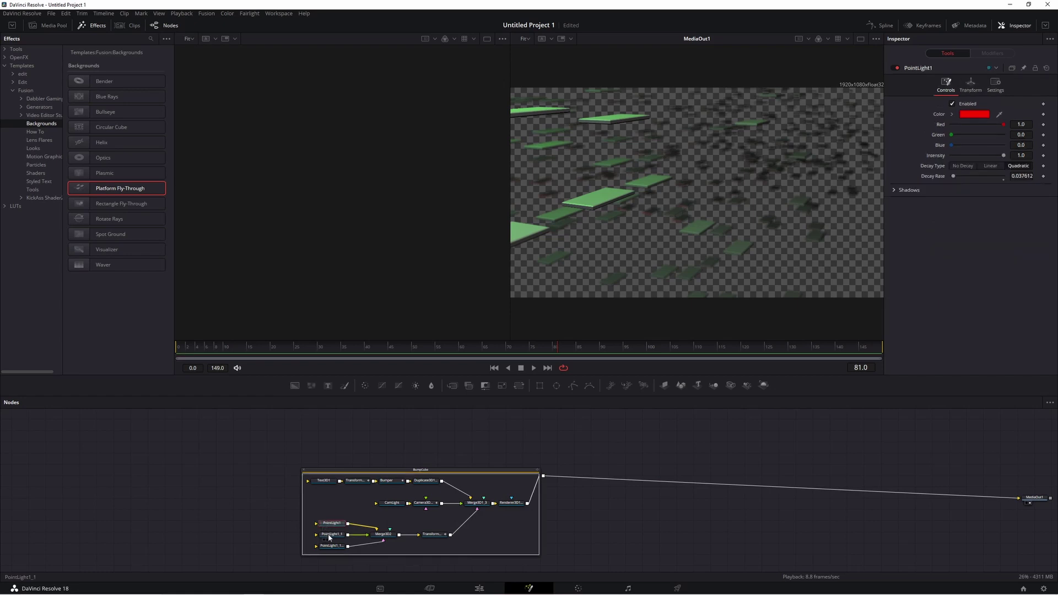
{"action": "left_click", "coordinate": [375, 541]}
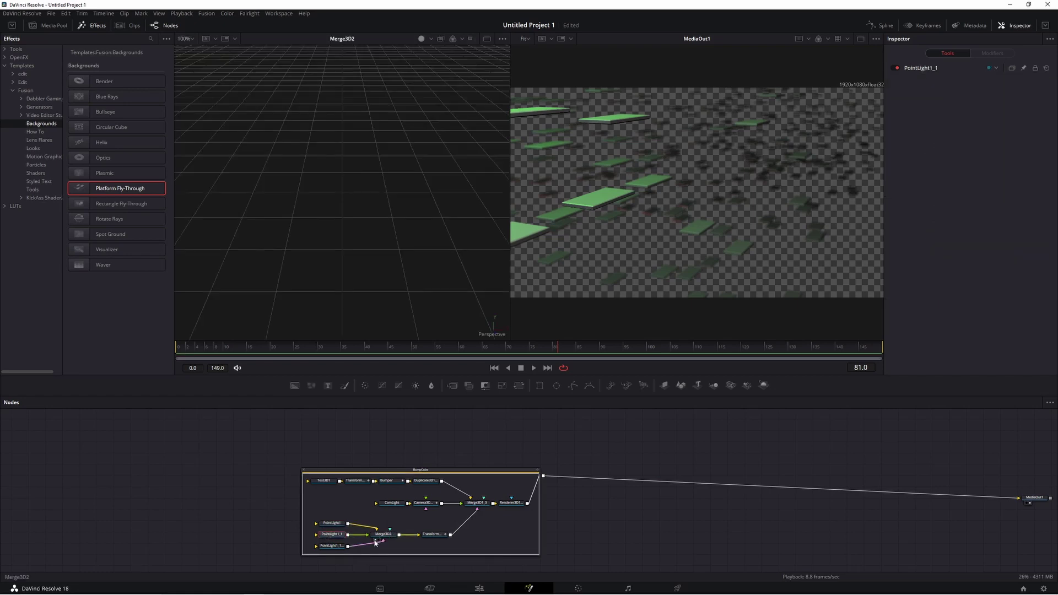
{"action": "left_click", "coordinate": [469, 509]}
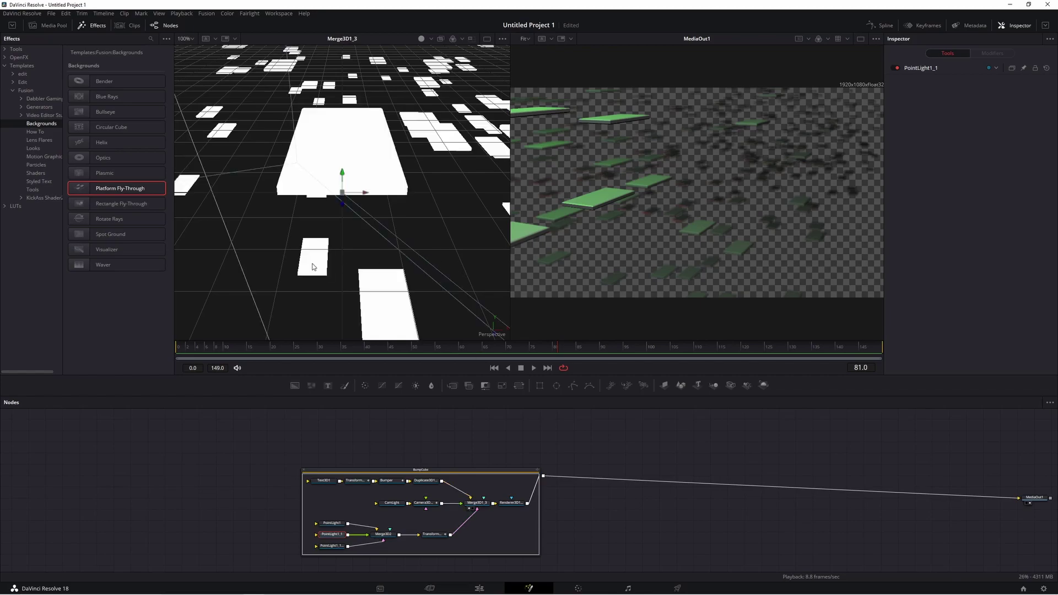
{"action": "left_click_drag", "start_coordinate": [317, 261], "coordinate": [0, 293]}
{"action": "left_click_drag", "start_coordinate": [406, 261], "coordinate": [338, 245]}
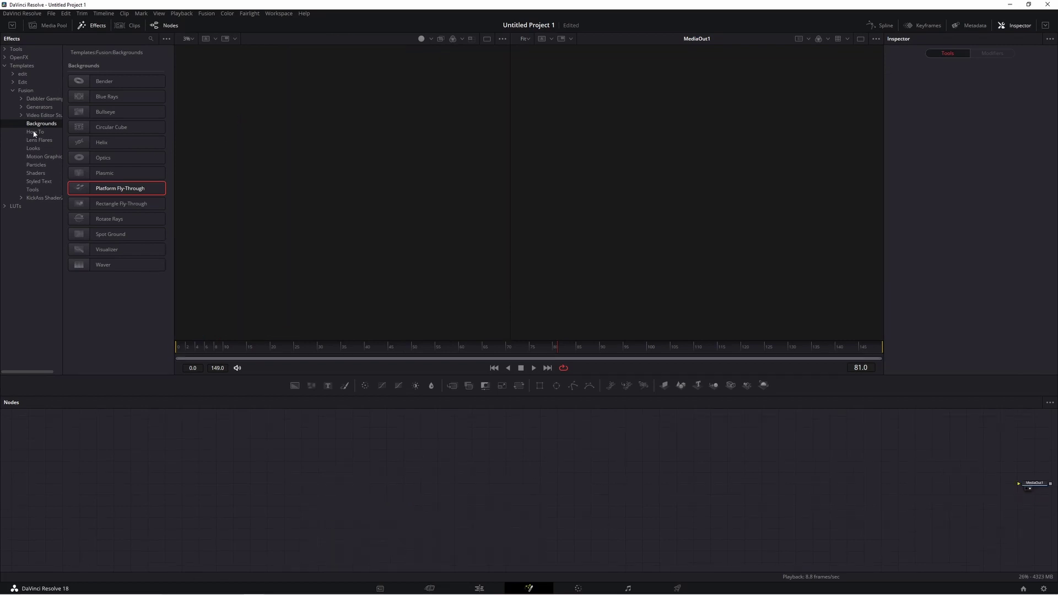
Add the Displace 2D template from the How To category and connect its SoftGlow1 node to MediaOut1.
{"action": "left_click", "coordinate": [34, 132]}
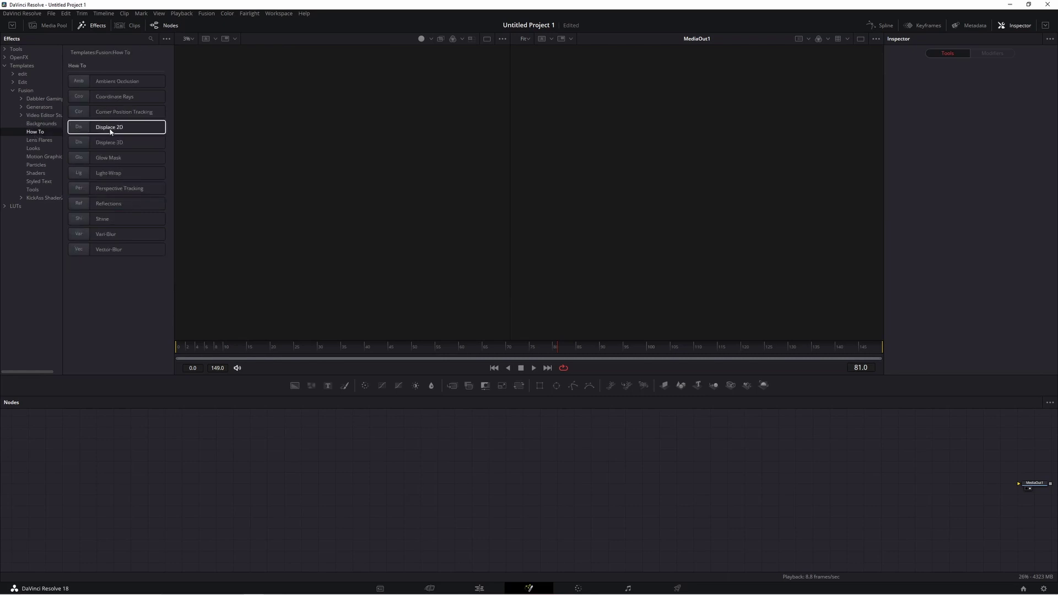
{"action": "left_click_drag", "start_coordinate": [108, 129], "coordinate": [482, 503]}
{"action": "left_click_drag", "start_coordinate": [562, 462], "coordinate": [571, 517]}
{"action": "left_click_drag", "start_coordinate": [571, 516], "coordinate": [488, 513]}
{"action": "left_click_drag", "start_coordinate": [454, 473], "coordinate": [954, 543]}
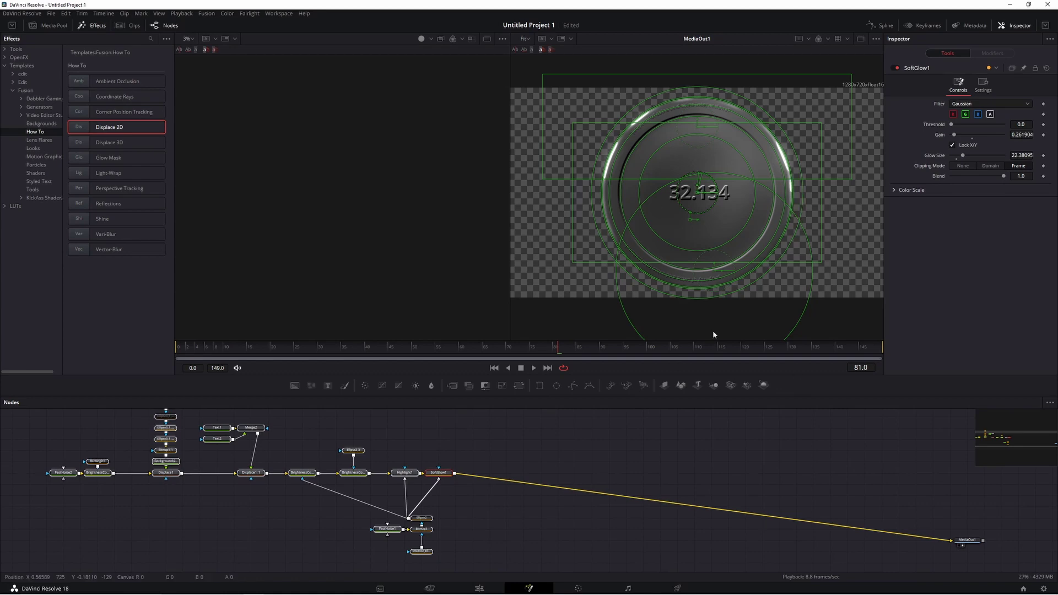
{"action": "left_click", "coordinate": [501, 444]}
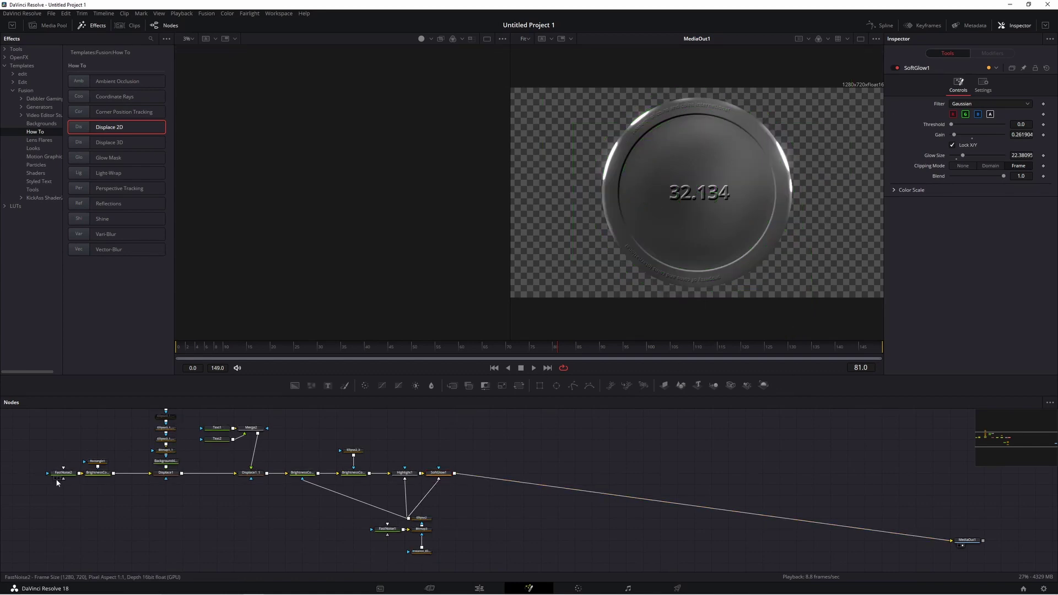
View FastNoise2, Displace1 and Displace1_1 beside the final output, and change the Text2 node's text to "kryska".
{"action": "left_click", "coordinate": [56, 480]}
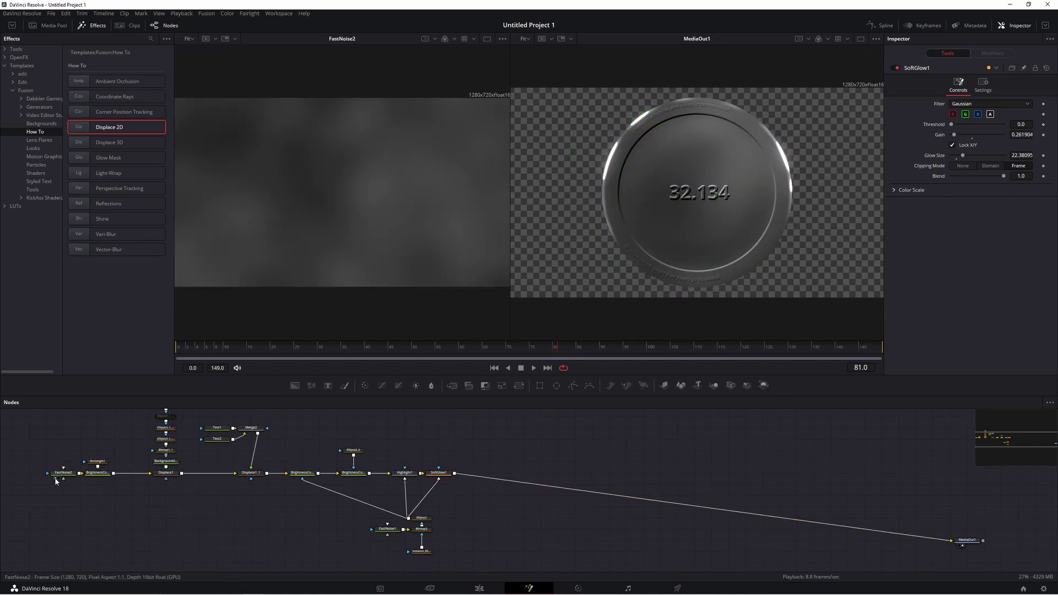
{"action": "left_click", "coordinate": [157, 480]}
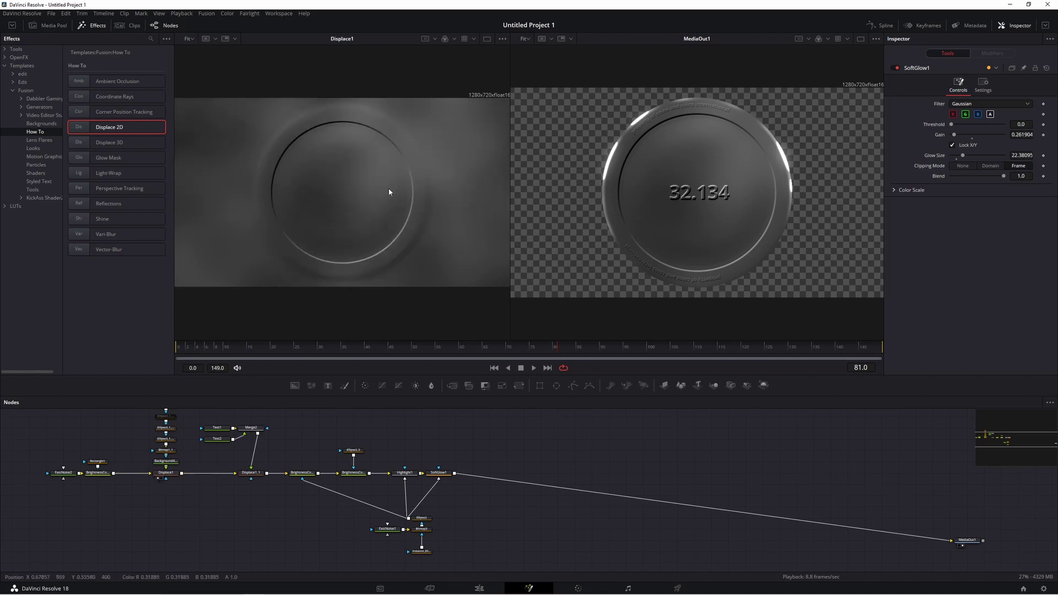
{"action": "left_click", "coordinate": [243, 480]}
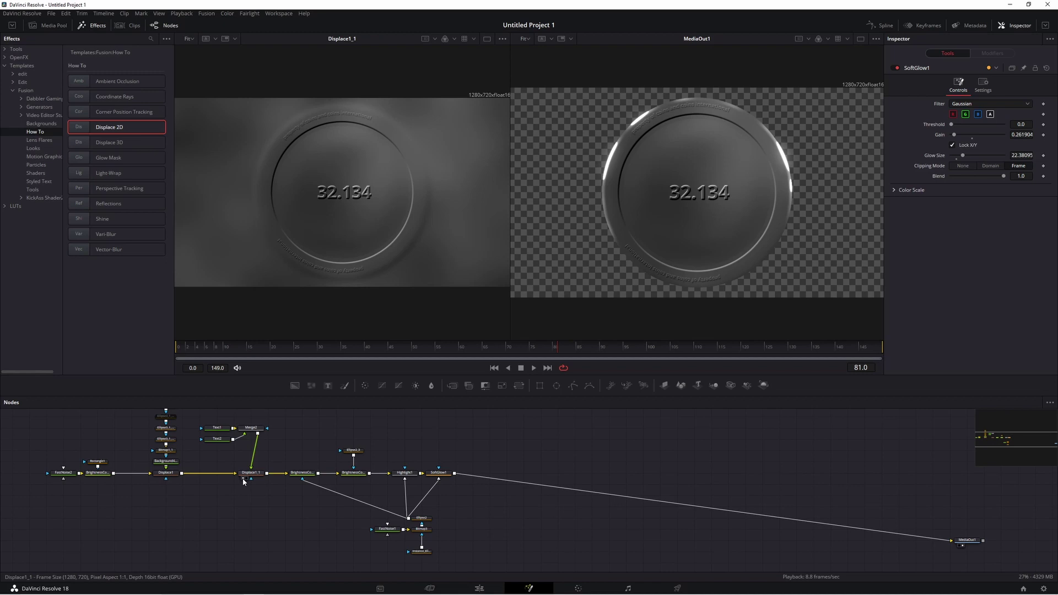
{"action": "left_click", "coordinate": [217, 439]}
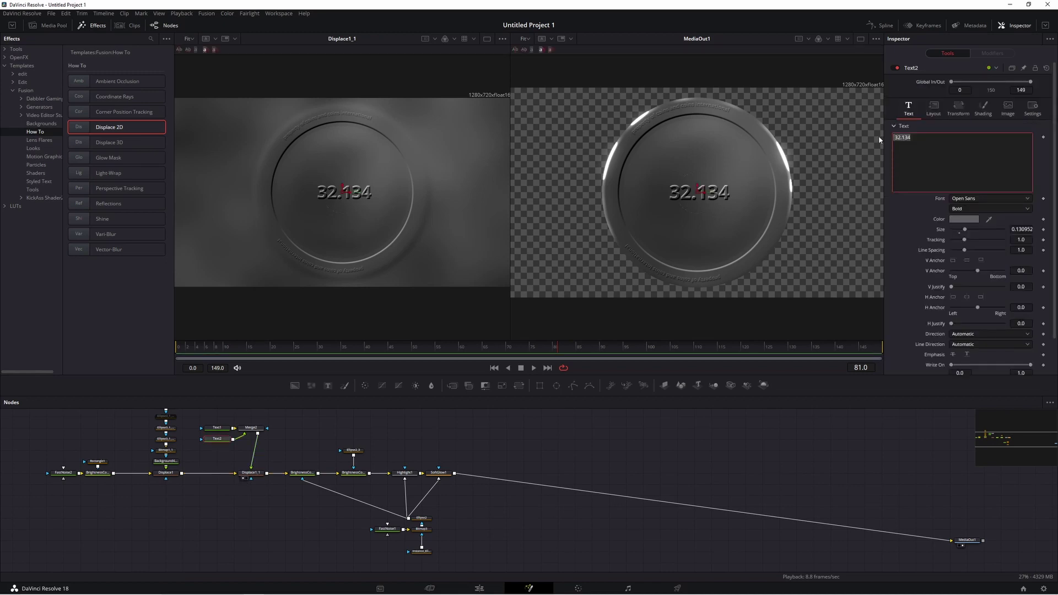
{"action": "type", "text": "kryska"}
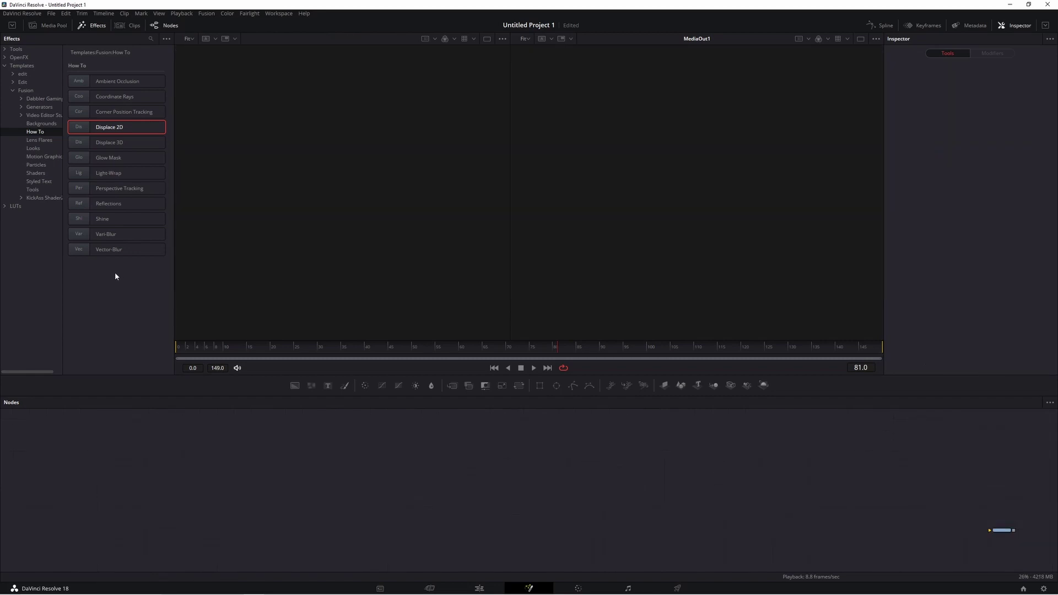
Try the Steam particle template connected to MediaOut1, play it from the start, and undo its insertion.
{"action": "left_click", "coordinate": [40, 158]}
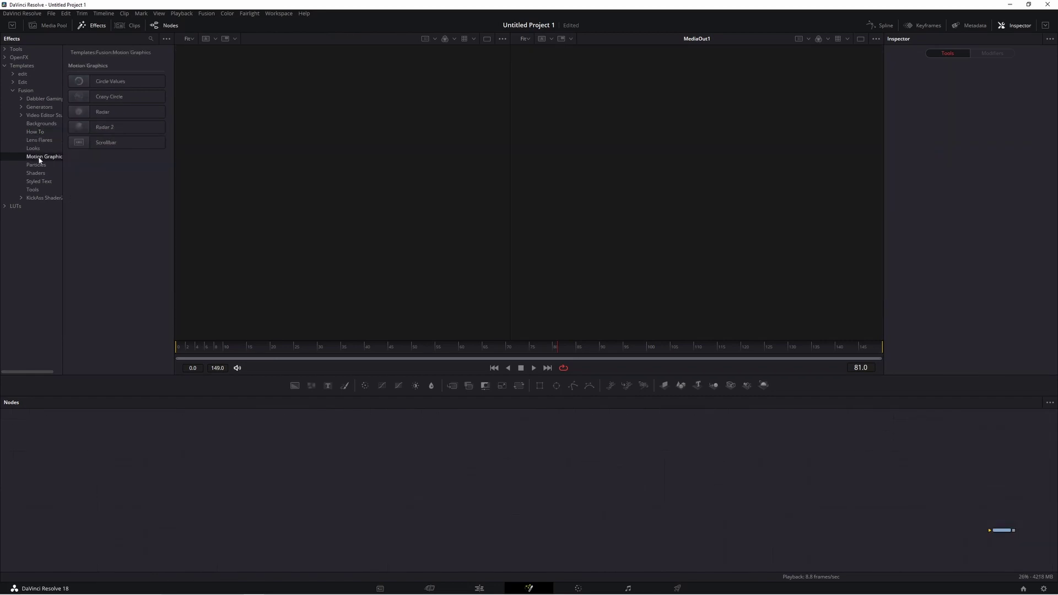
{"action": "left_click", "coordinate": [37, 166]}
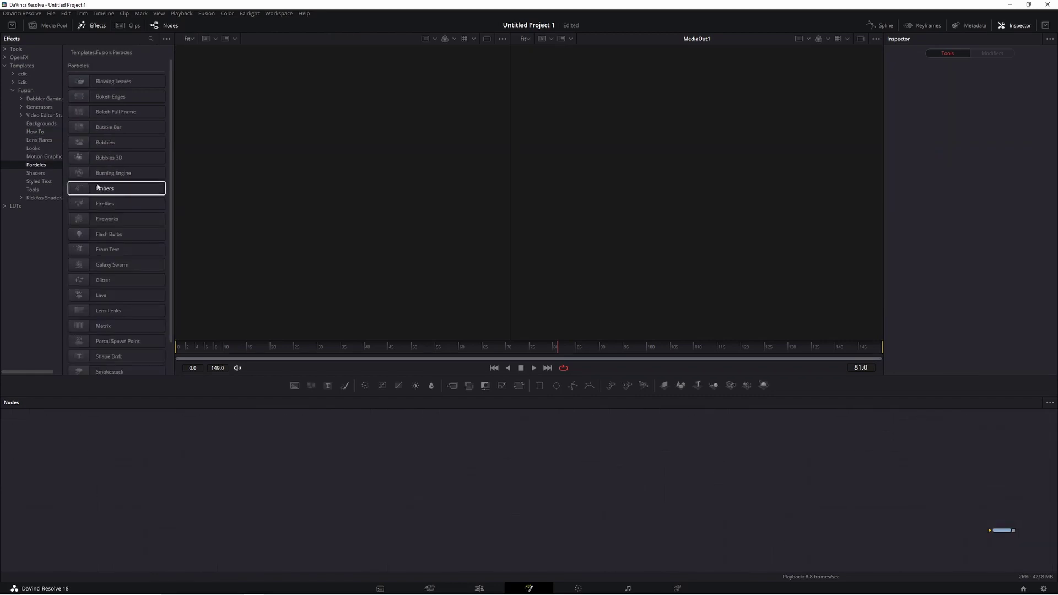
{"action": "scroll", "coordinate": [109, 260], "scroll_direction": "down", "scroll_amount": 1}
{"action": "left_click_drag", "start_coordinate": [111, 368], "coordinate": [992, 532]}
{"action": "left_click", "coordinate": [180, 349]}
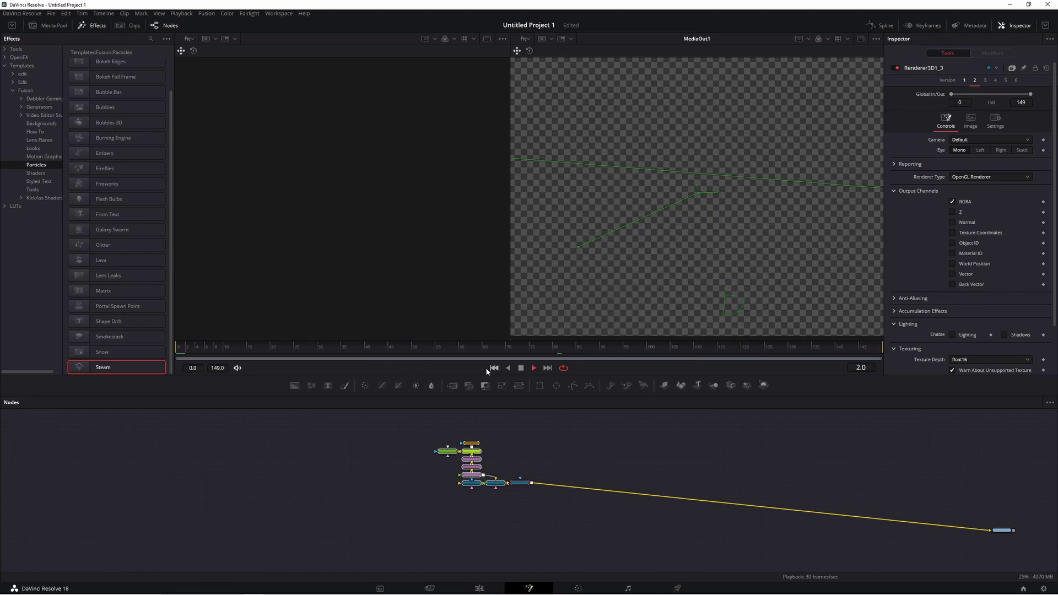
{"action": "left_click", "coordinate": [520, 367]}
{"action": "key", "text": "ctrl+z"}
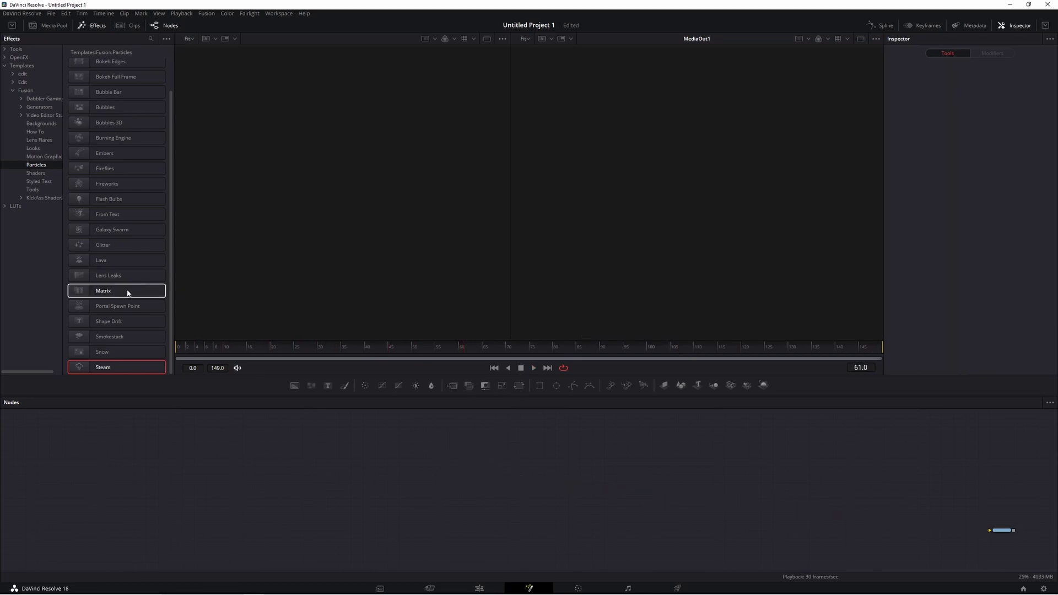
Try the Matrix particle template connected to MediaOut1, play it from near the start, and delete its node.
{"action": "left_click_drag", "start_coordinate": [127, 293], "coordinate": [994, 534]}
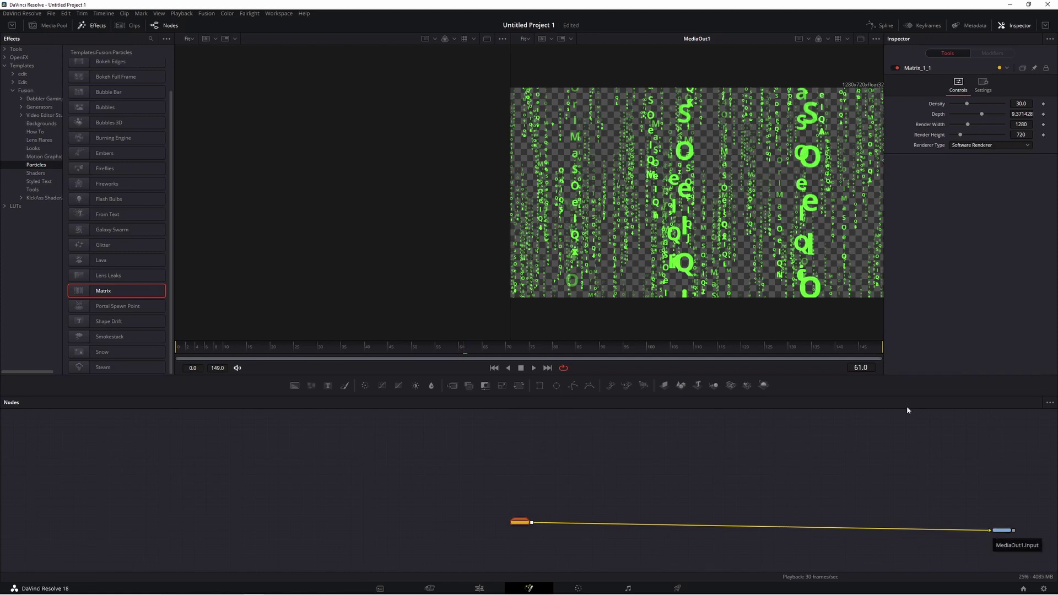
{"action": "left_click", "coordinate": [198, 348]}
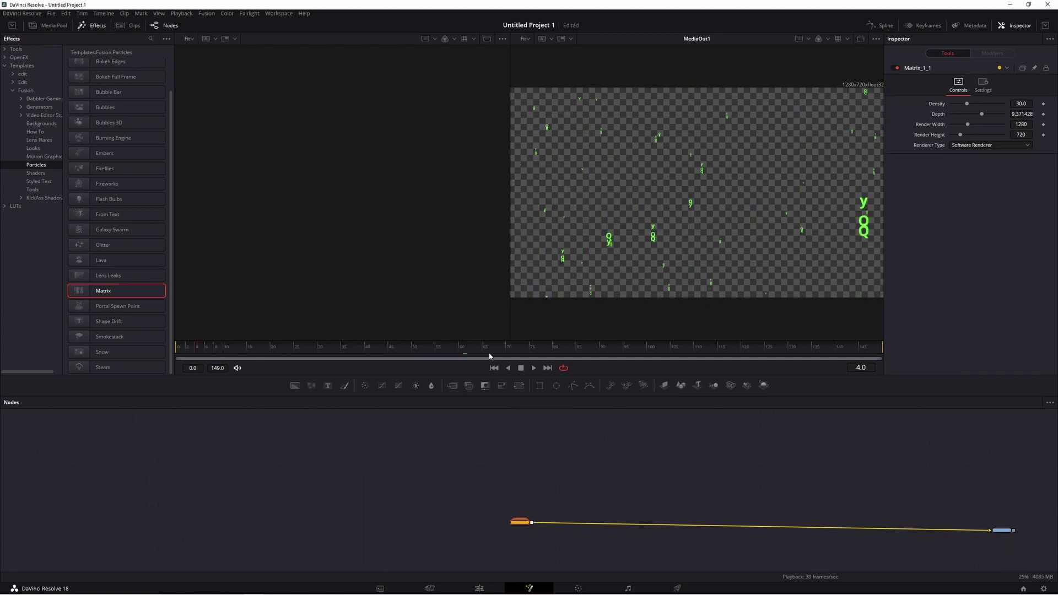
{"action": "left_click", "coordinate": [531, 368]}
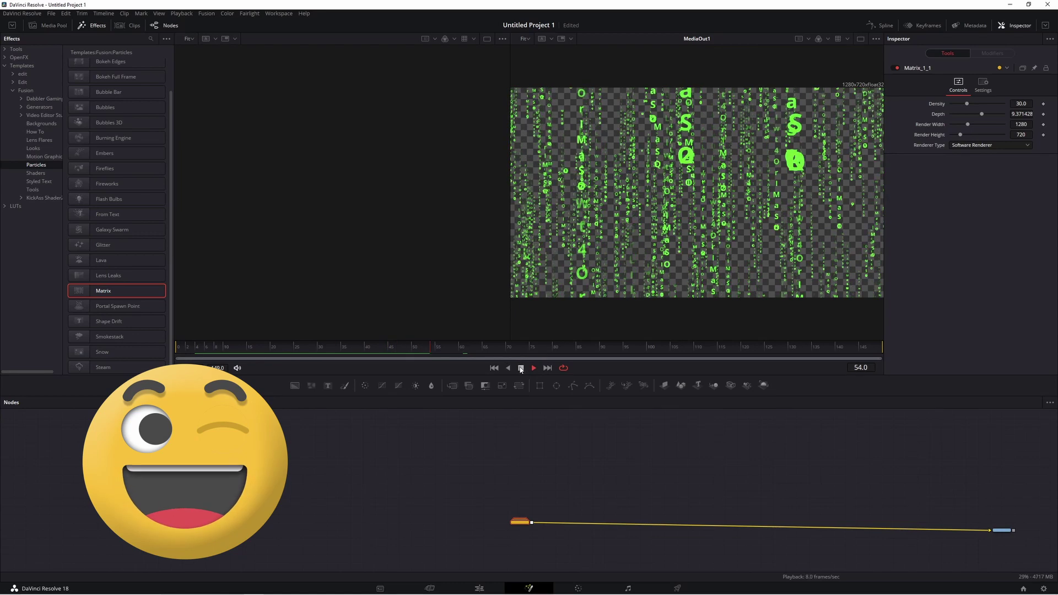
{"action": "left_click", "coordinate": [520, 368]}
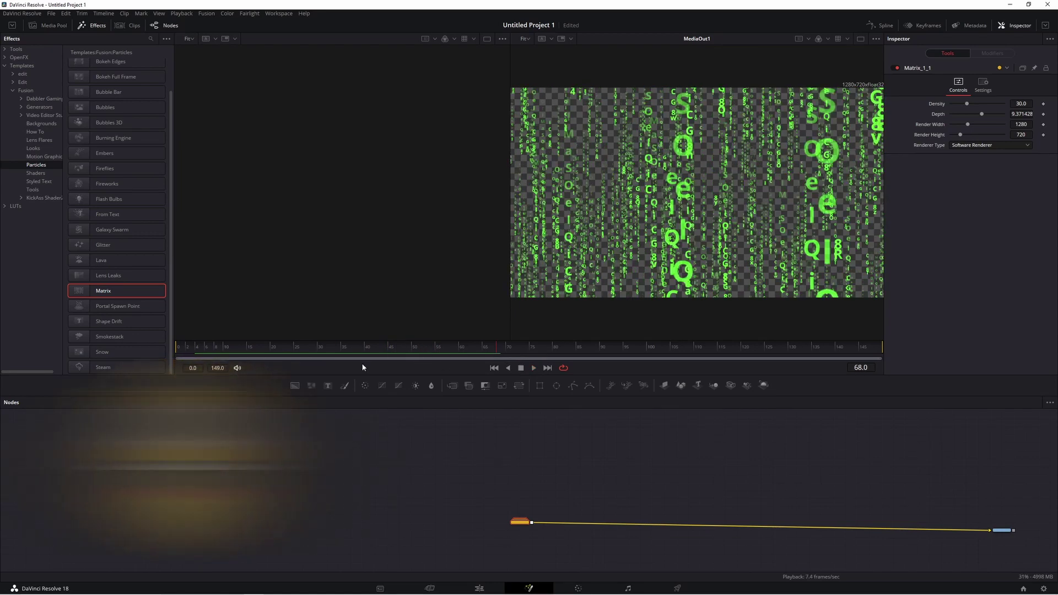
{"action": "key", "text": "Delete"}
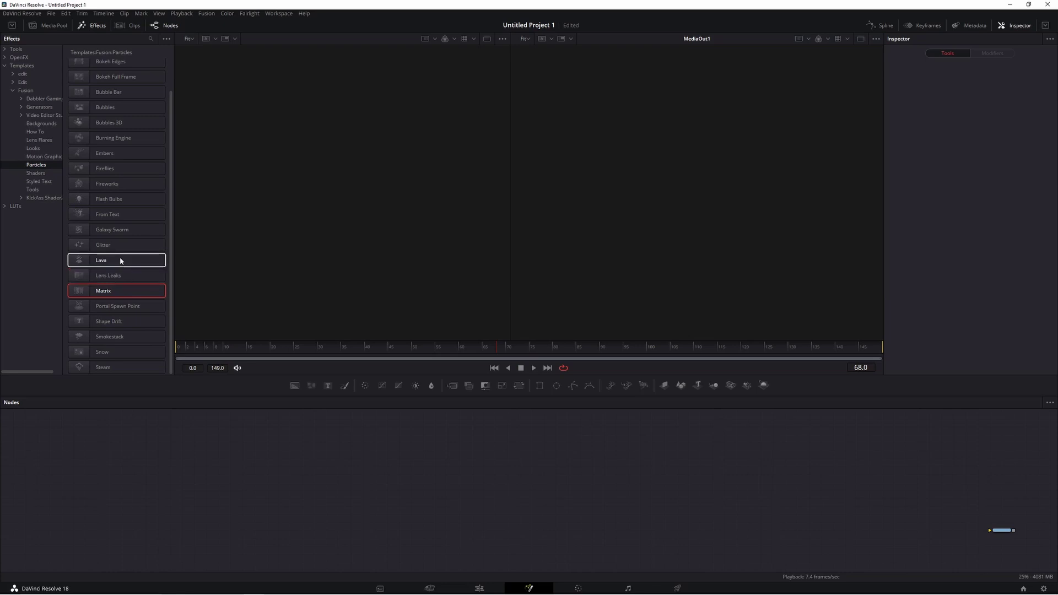
Add the Burning Engine particle template connected to MediaOut1, and play it from frame 0 to about frame 30.
{"action": "left_click", "coordinate": [111, 140]}
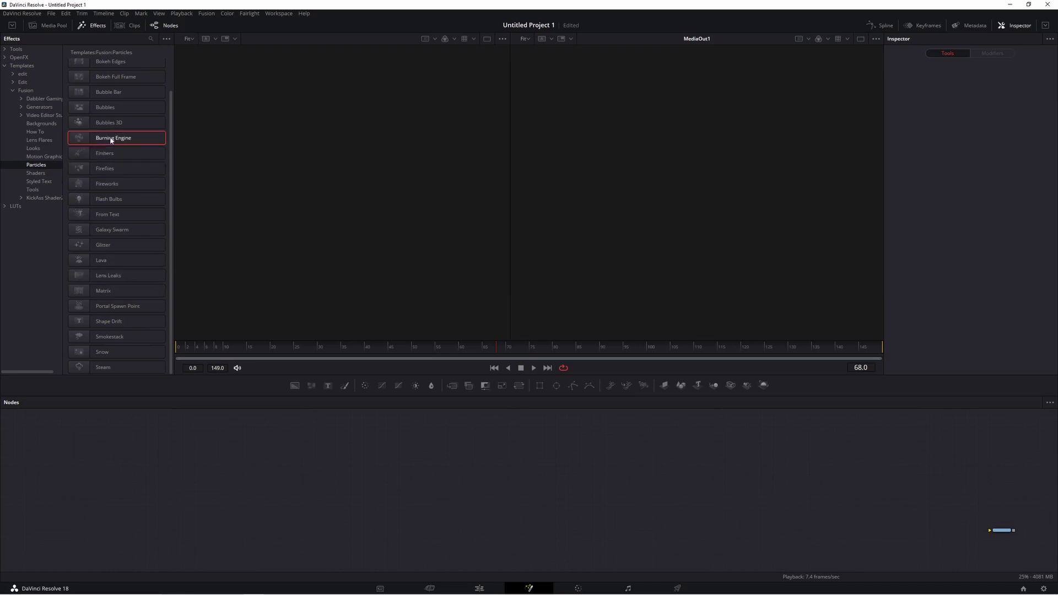
{"action": "mouse_move", "coordinate": [617, 390]}
{"action": "left_mouse_down"}
{"action": "mouse_move", "coordinate": [550, 509]}
{"action": "mouse_move", "coordinate": [537, 512]}
{"action": "mouse_move", "coordinate": [1000, 530]}
{"action": "left_mouse_up"}
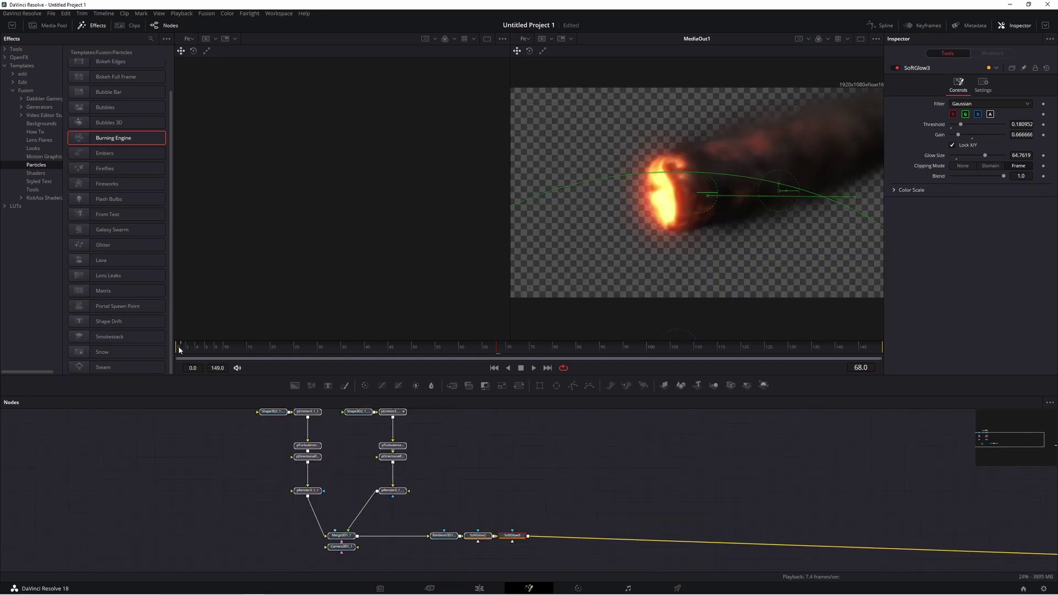
{"action": "left_click", "coordinate": [179, 350]}
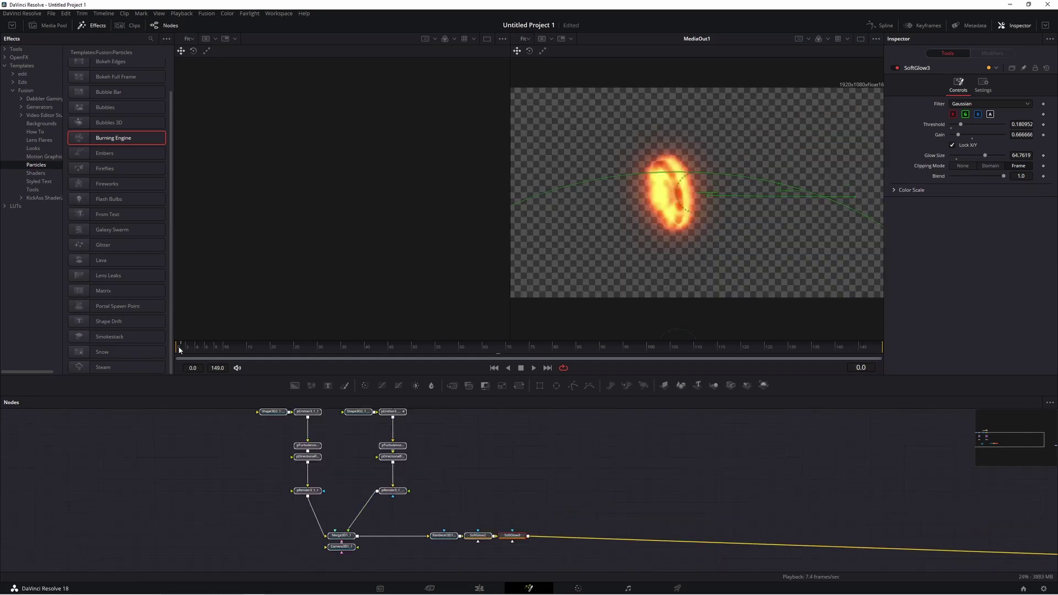
{"action": "left_click", "coordinate": [533, 368]}
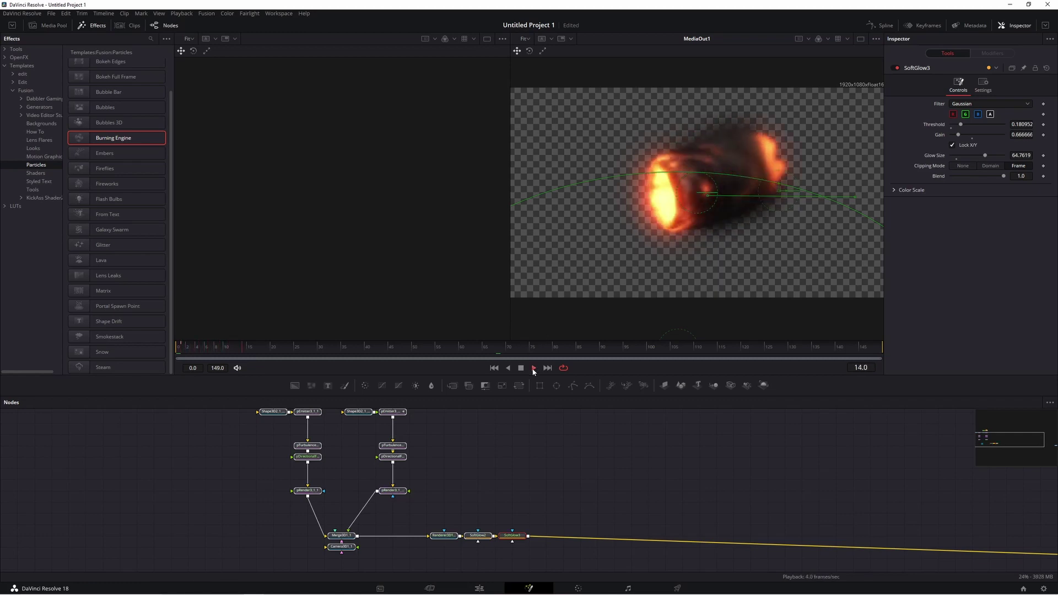
{"action": "left_click", "coordinate": [521, 468]}
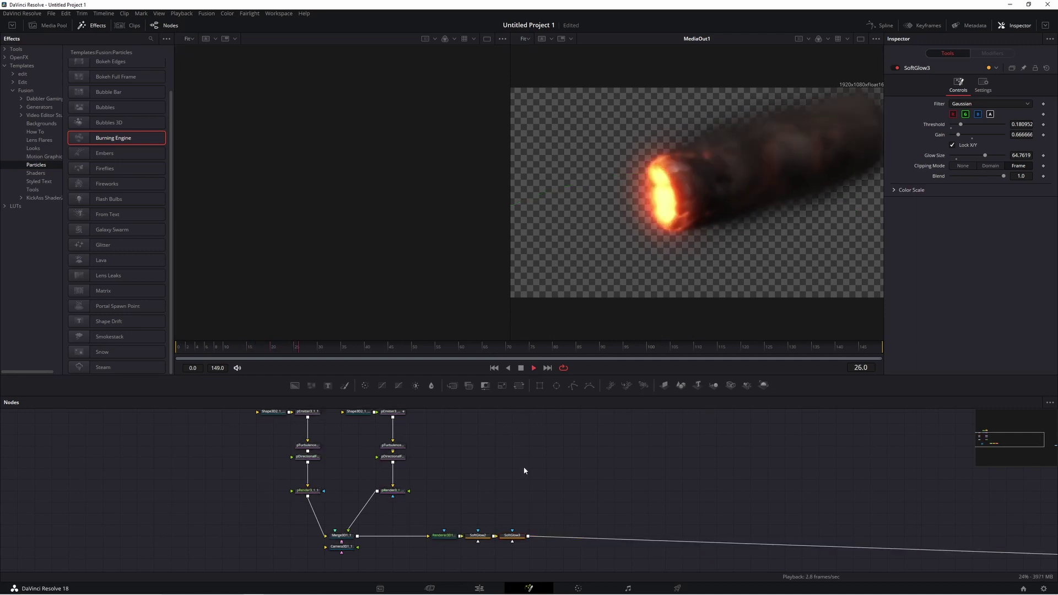
{"action": "left_click", "coordinate": [521, 368]}
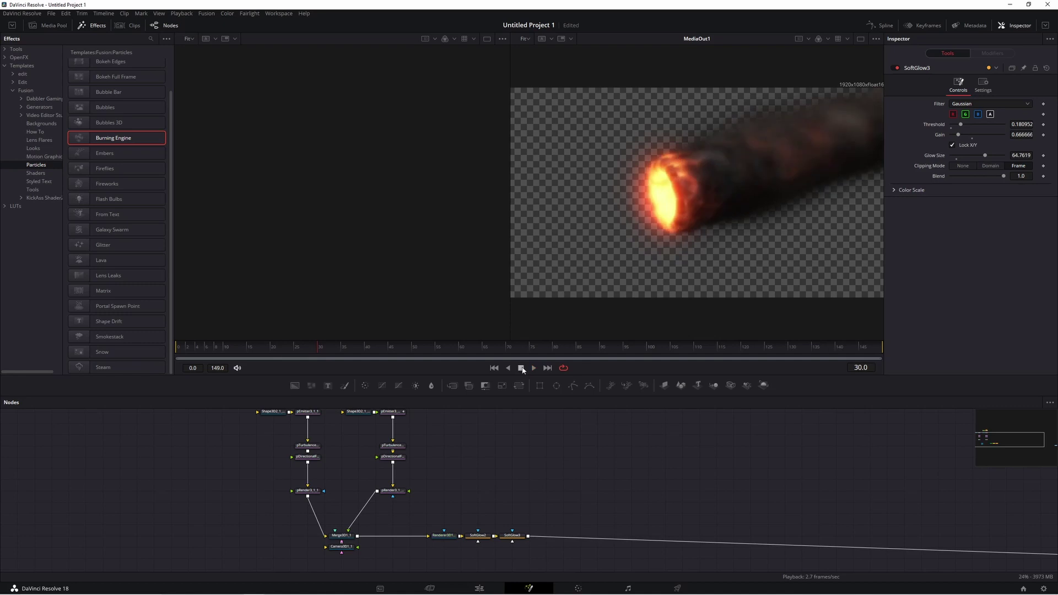
Set the Number Variance of the Burning Engine's pEmitter3_1_1 node to 18.1.
{"action": "left_click_drag", "start_coordinate": [458, 473], "coordinate": [605, 479]}
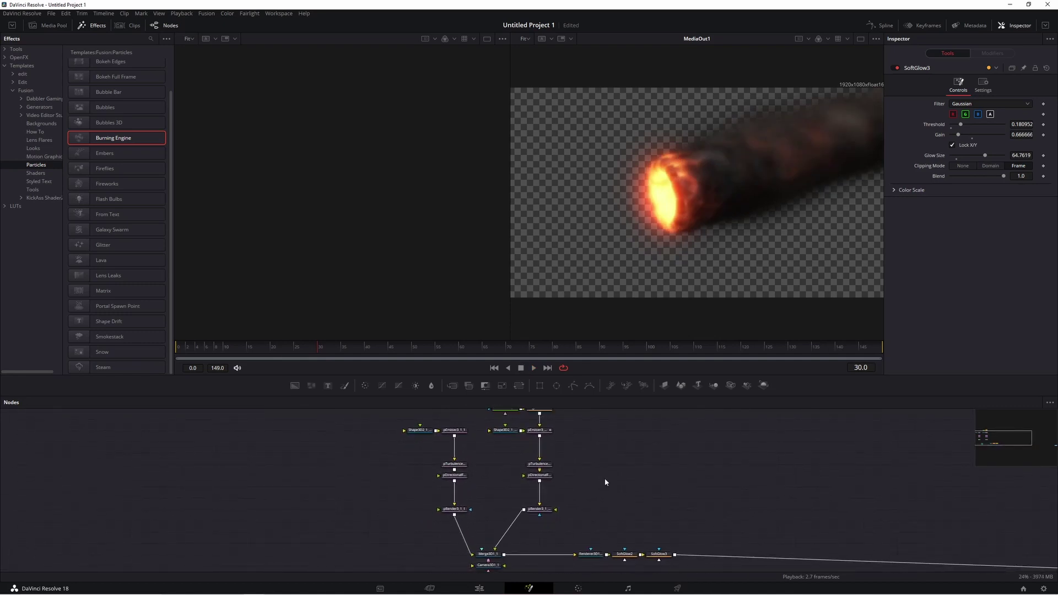
{"action": "left_click", "coordinate": [455, 429]}
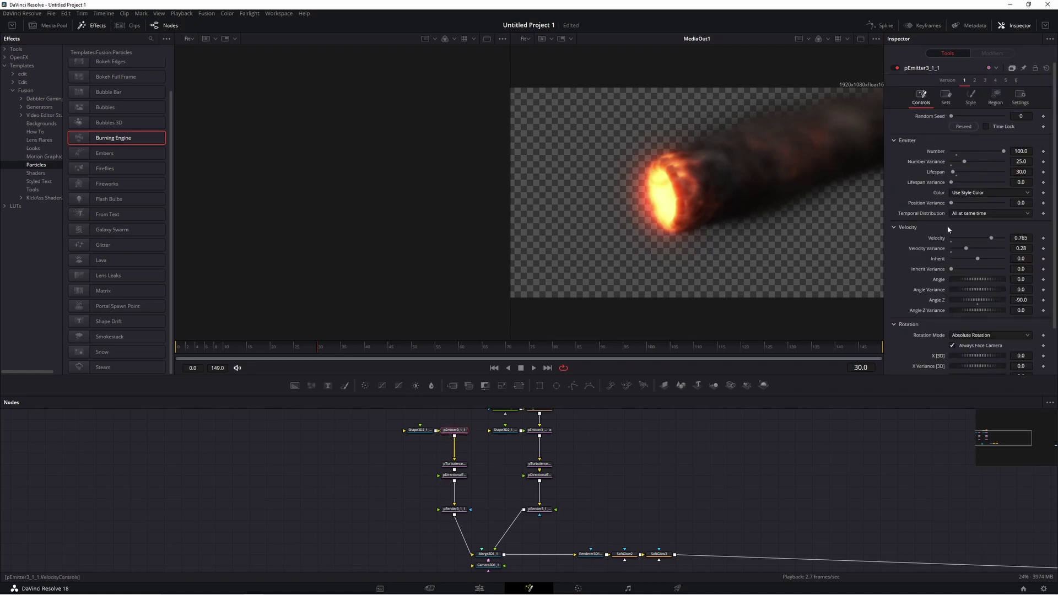
{"action": "left_click_drag", "start_coordinate": [964, 162], "coordinate": [961, 162]}
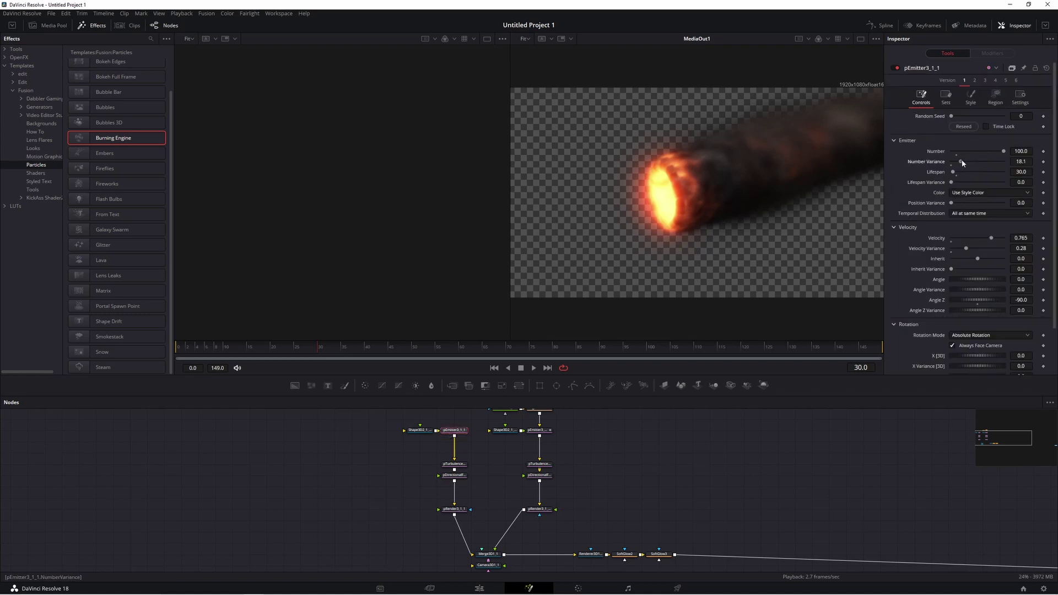